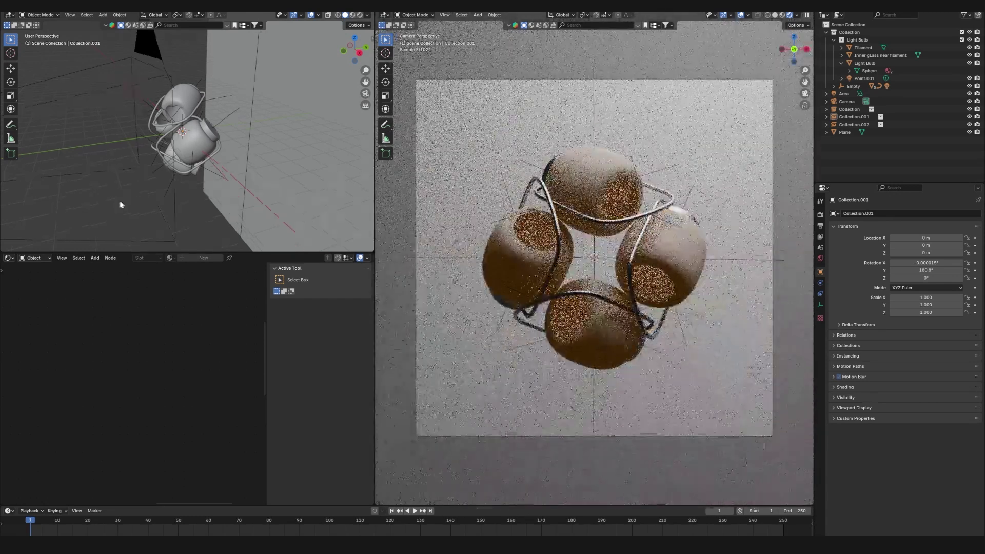
middle_click_drag(122, 204, 179, 174)
left_click(217, 134)
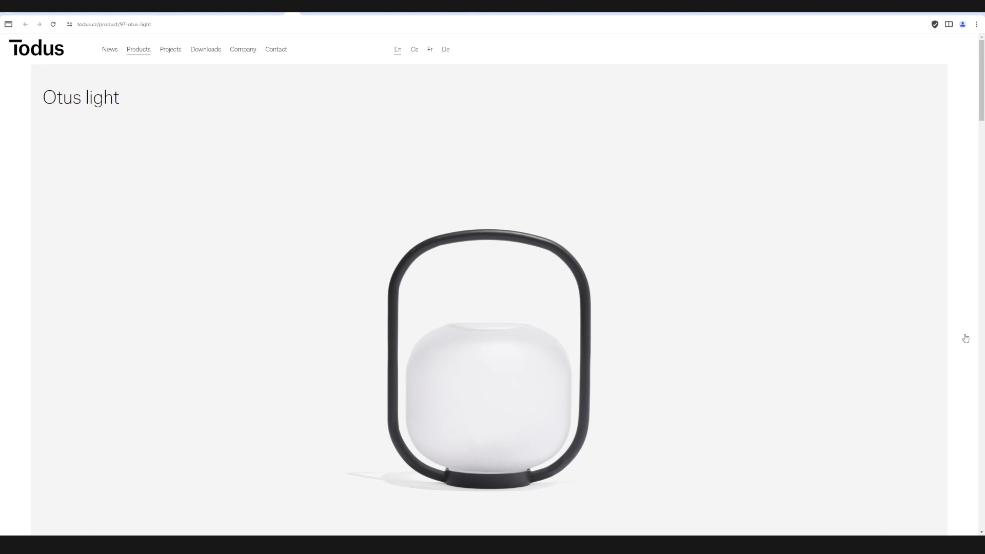
- Review the Otus light product photos on the Todus website as shape reference for the lamp
scroll(966, 338, "down", 4)
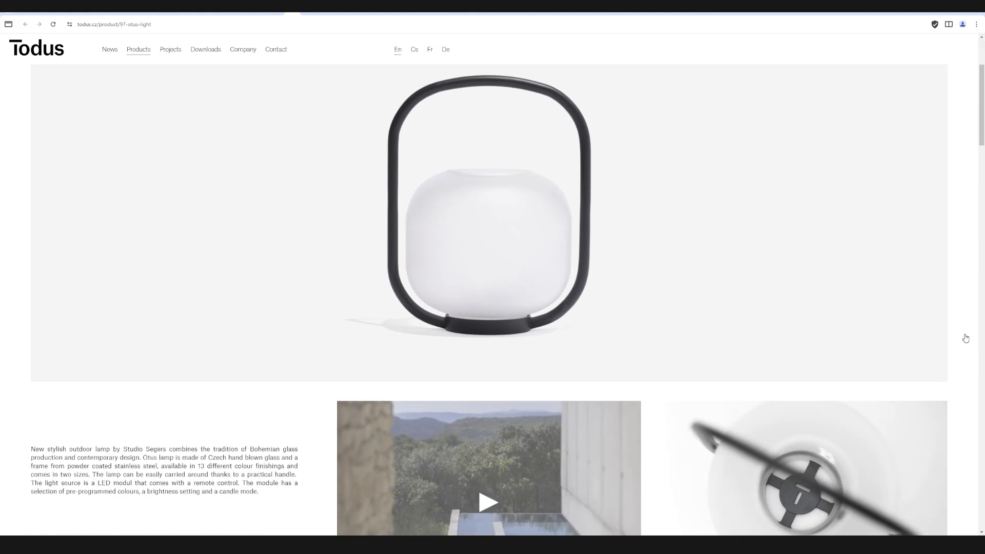
scroll(966, 333, "down", 4)
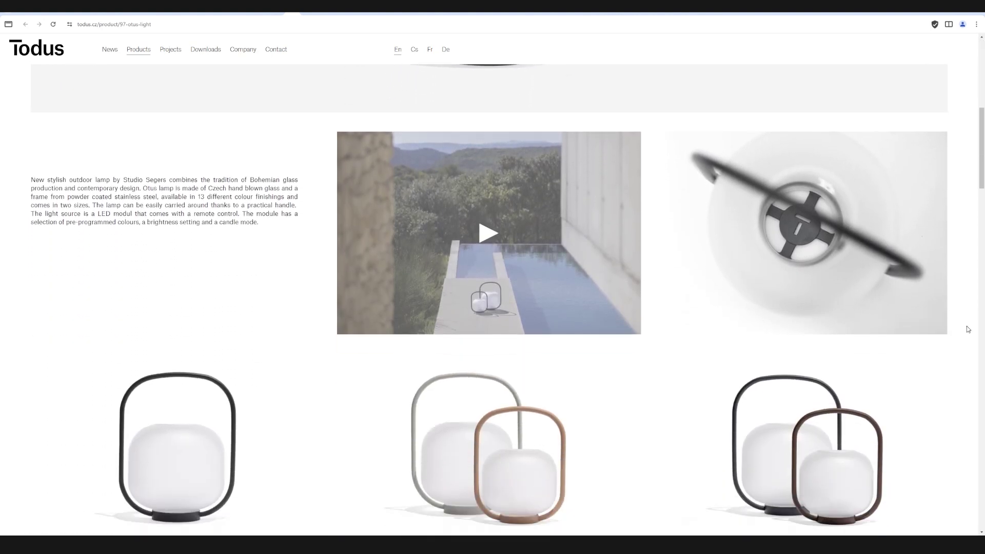
scroll(968, 330, "down", 6)
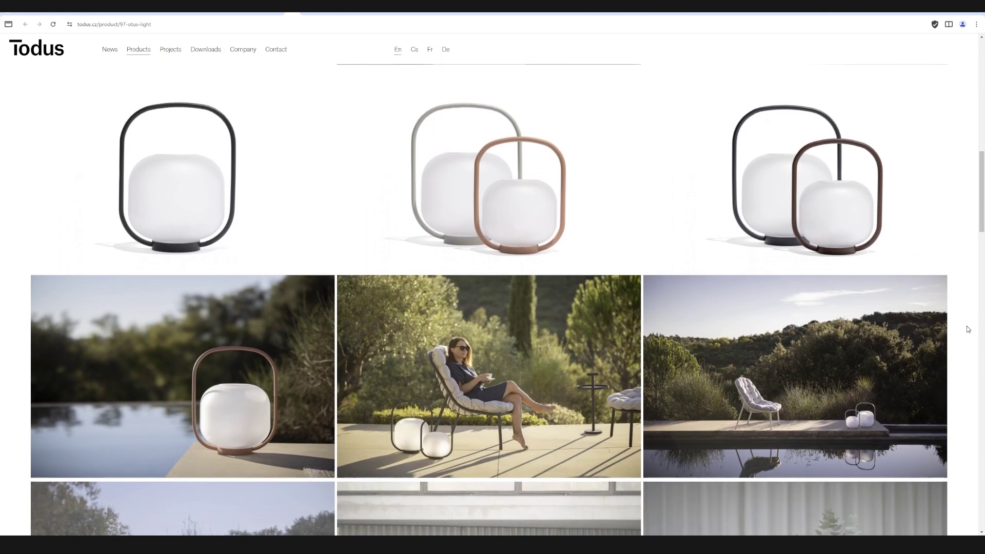
scroll(968, 329, "down", 3)
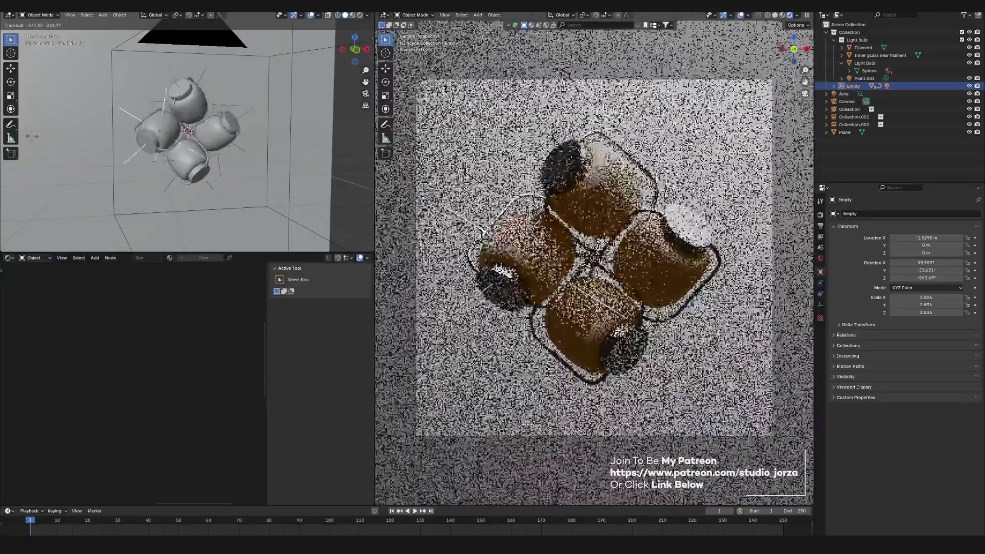
left_click(25, 134)
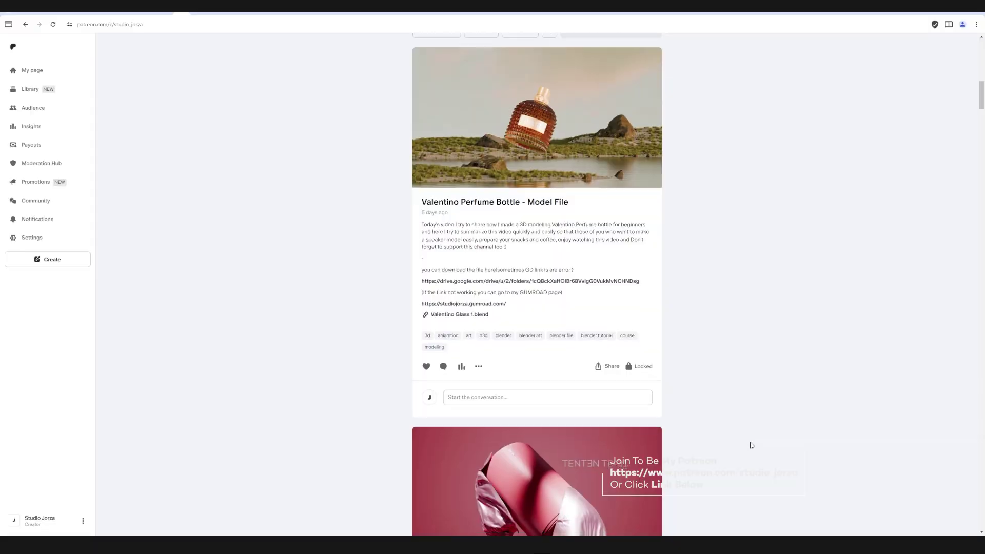
scroll(751, 444, "down", 3)
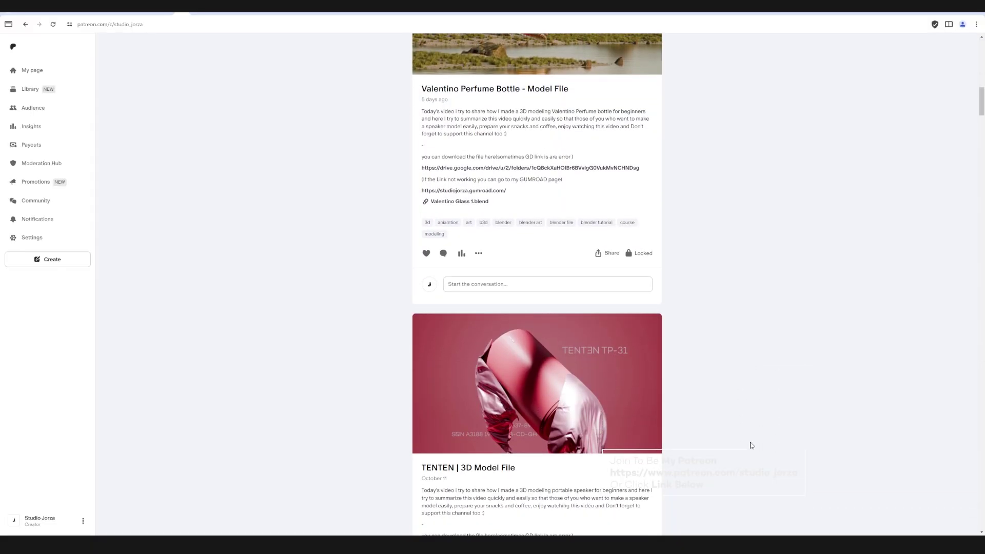
scroll(750, 445, "down", 5)
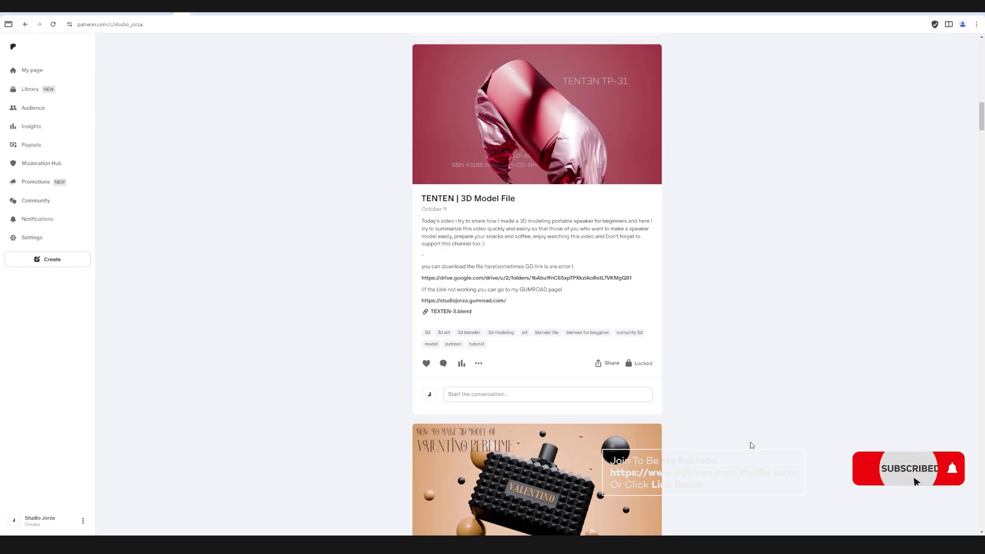
scroll(750, 445, "down", 1)
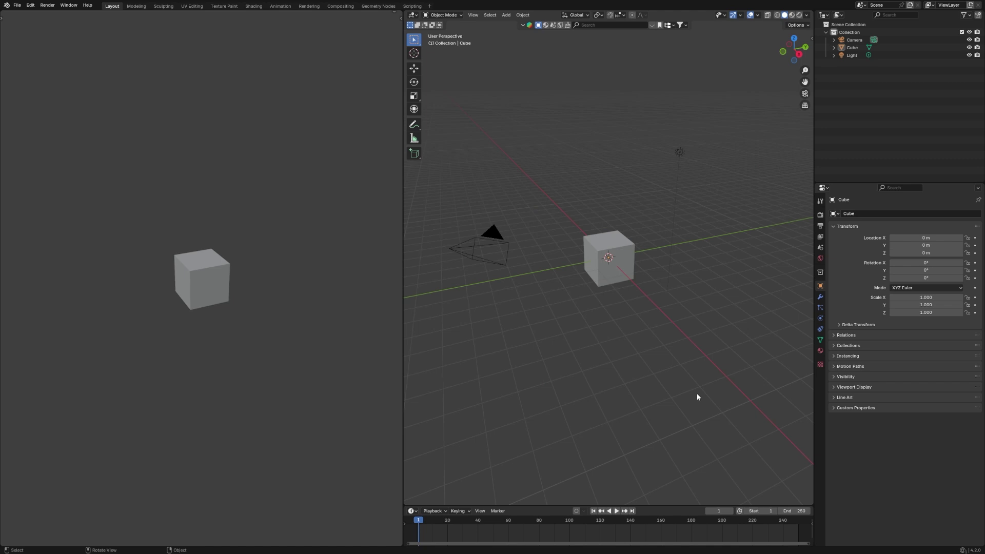
- Delete the default camera, cube and light from the new scene
left_click_drag(763, 391, 477, 118)
key("Delete")
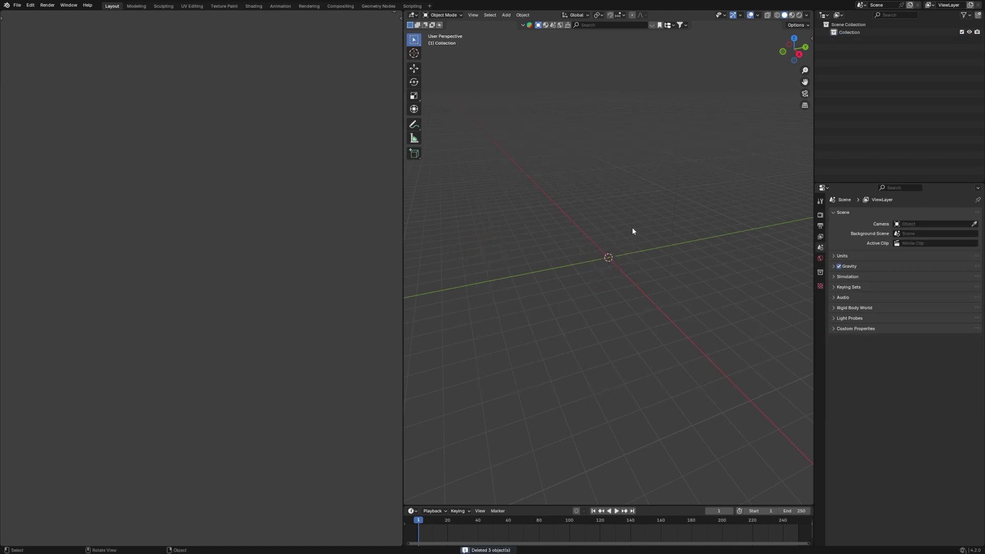
- Add a mesh cylinder with 45 vertices and apply Shade Auto Smooth to it
key("shift+a")
mouse_move(618, 238)
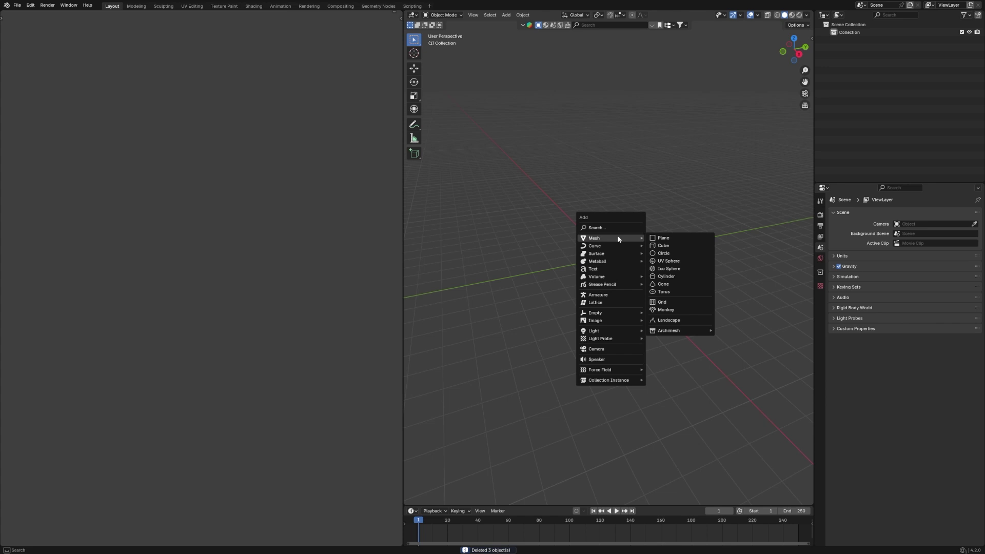
left_click(666, 277)
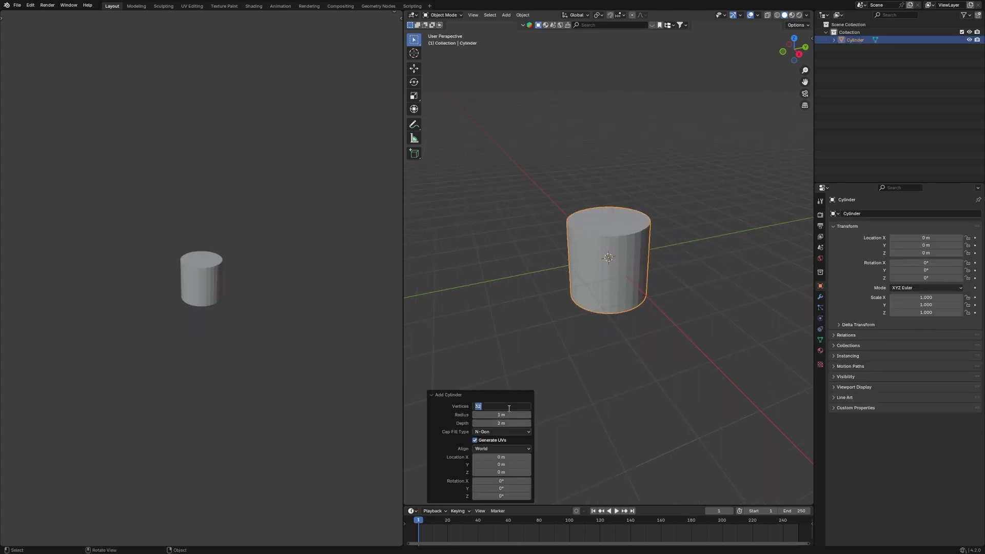
left_click(508, 408)
type("45")
key("Return")
right_click(606, 283)
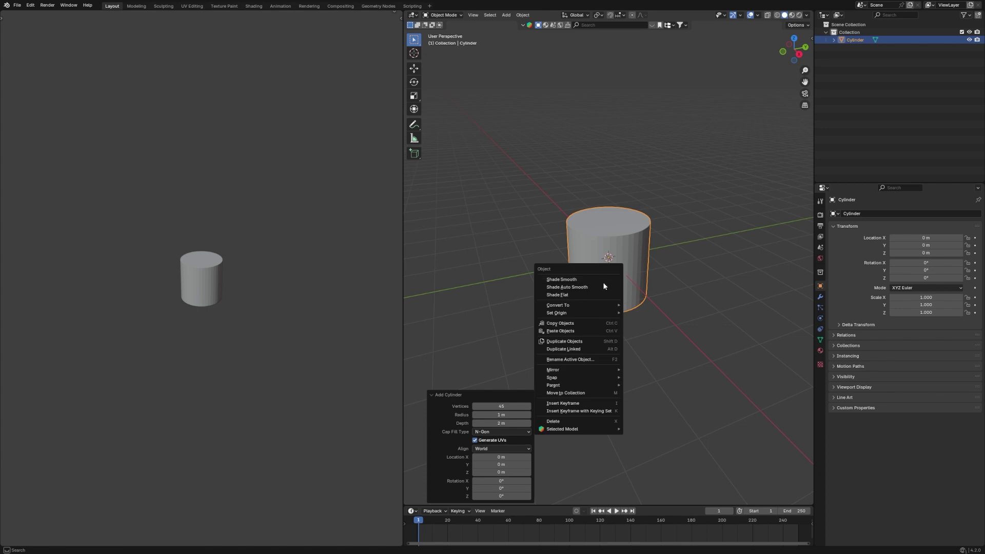
left_click(600, 288)
- Inset the cylinder's top and bottom cap faces together by about 0.45 m in Edit Mode
key("KP_1")
scroll(733, 271, "up", 5)
middle_click_drag(731, 271, 708, 272)
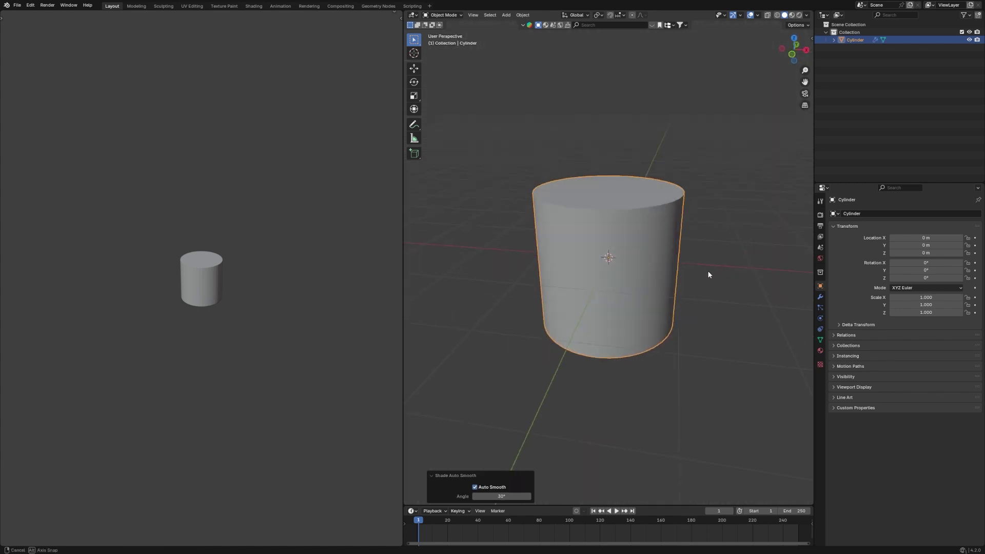
key("Tab")
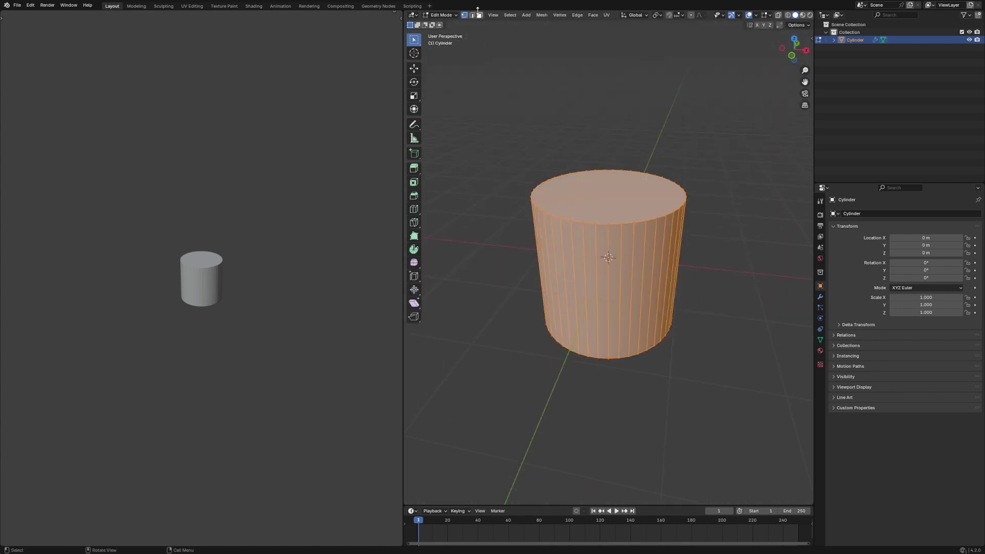
key("alt+a")
middle_click_drag(619, 217, 685, 310)
left_click(630, 291, "shift")
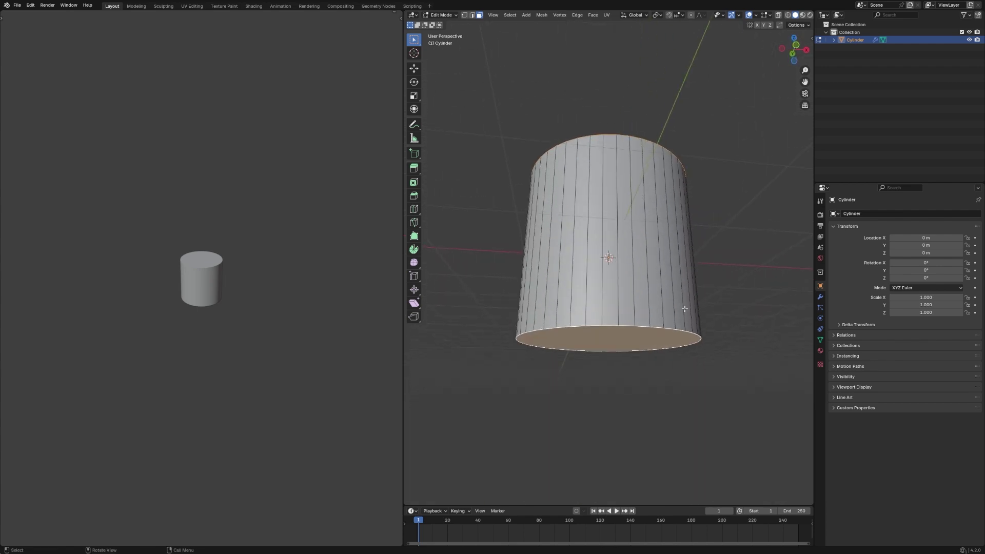
key("KP_1")
scroll(762, 268, "up", 2)
scroll(792, 271, "down", 2)
key("i")
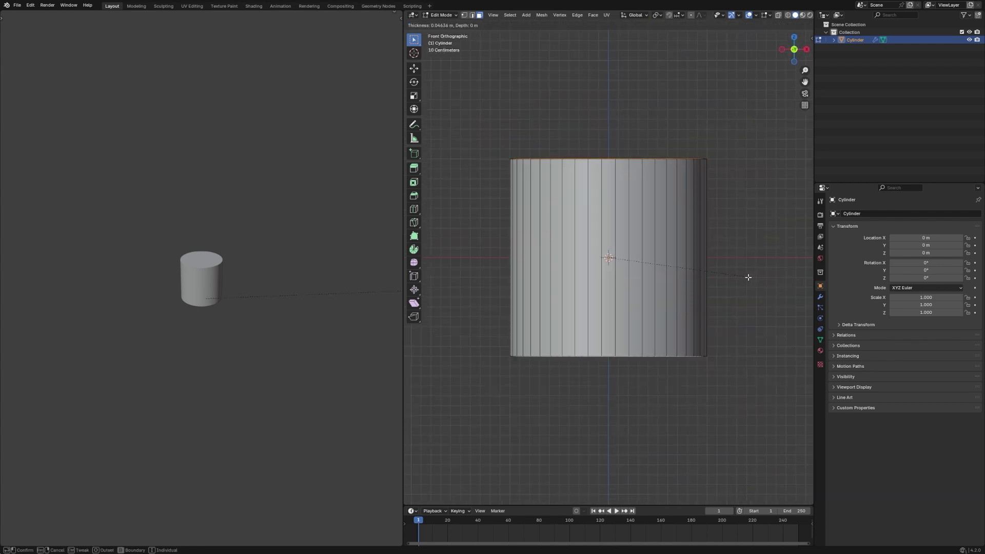
left_click(752, 117)
- With X-ray on, scale both inset cap faces by about 1.348 along Z and then by about 0.928 uniformly
left_click(778, 15)
middle_click_drag(763, 127, 764, 172)
key("grave")
left_click(707, 112)
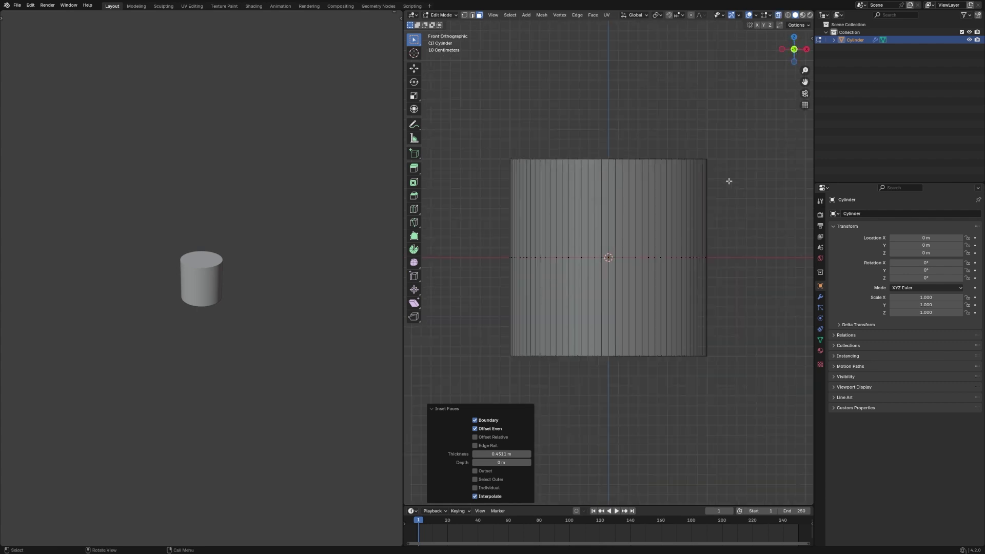
key("s")
key("z")
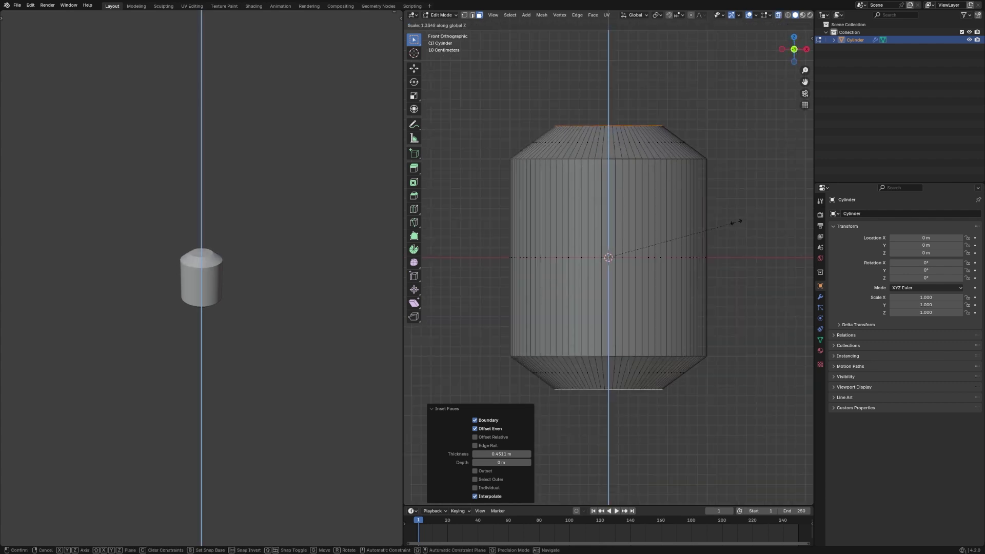
left_click(737, 220)
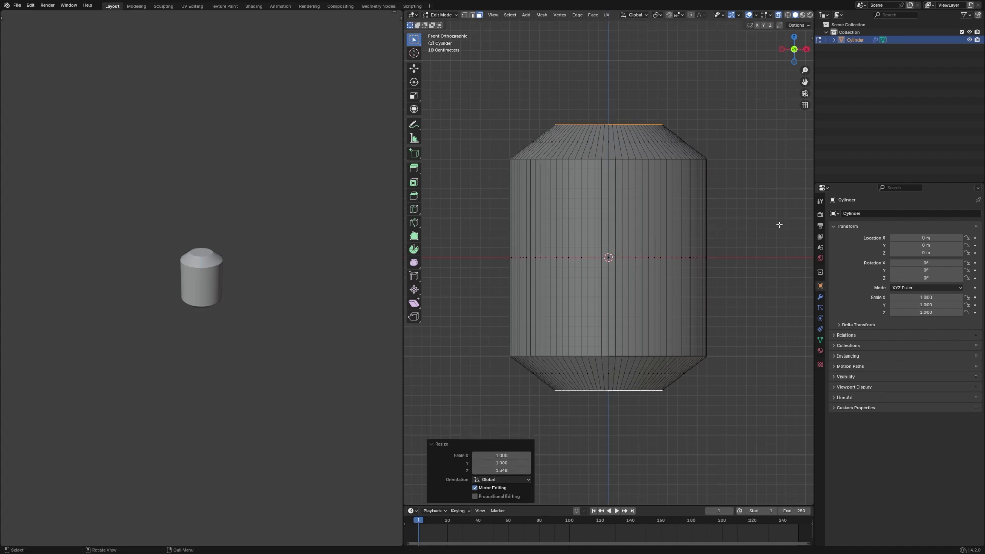
key("s")
left_click(767, 225)
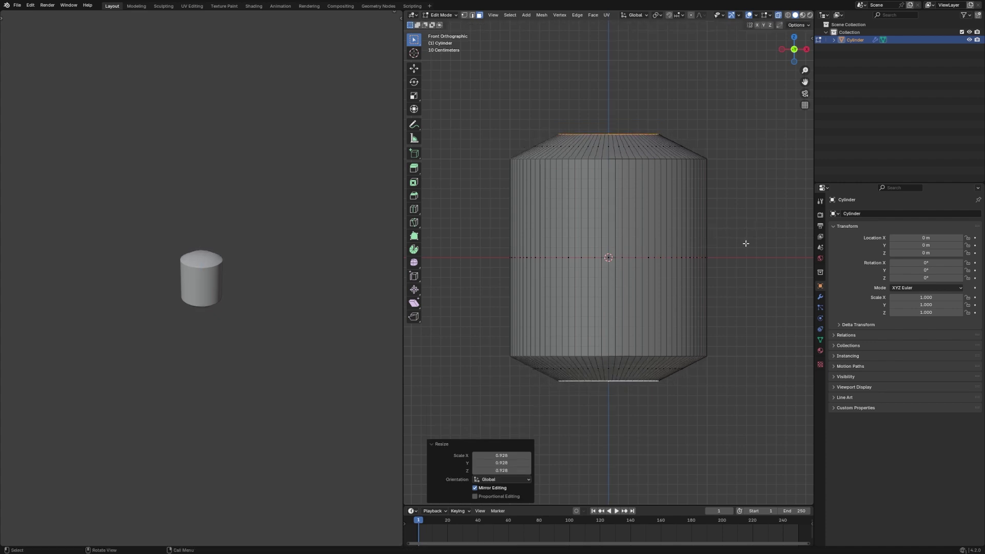
- Delete the top and bottom inset faces to open both ends of the body, and return to Object Mode
middle_click_drag(709, 228, 699, 257)
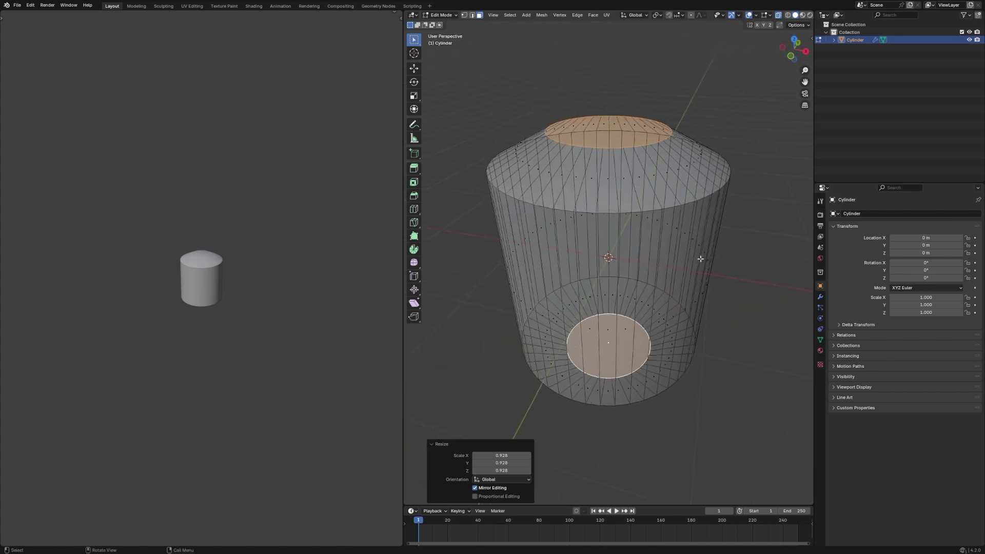
key("KP_1")
key("x")
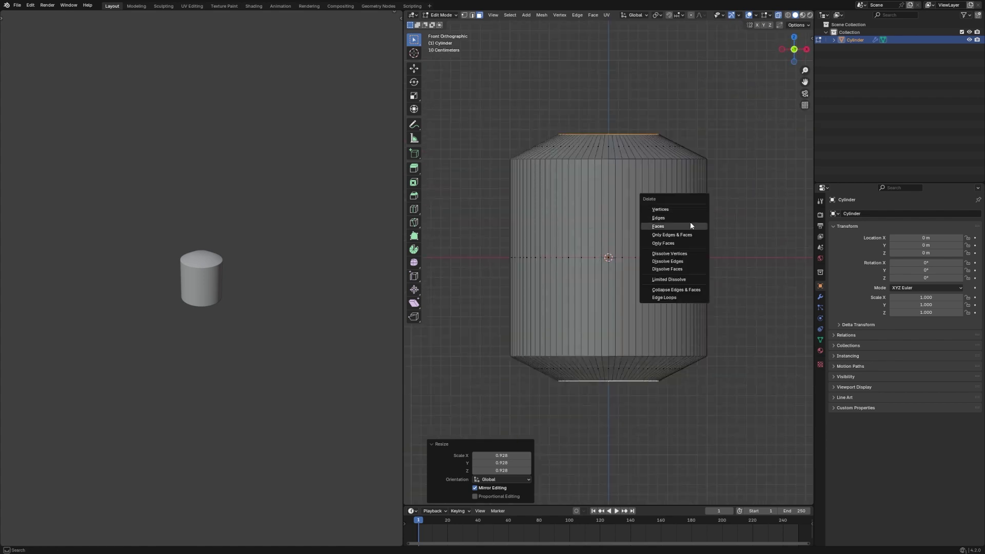
left_click(690, 224)
key("Tab")
- Flatten the body by scaling it to about 0.716 along Z, and turn X-ray off
key("s")
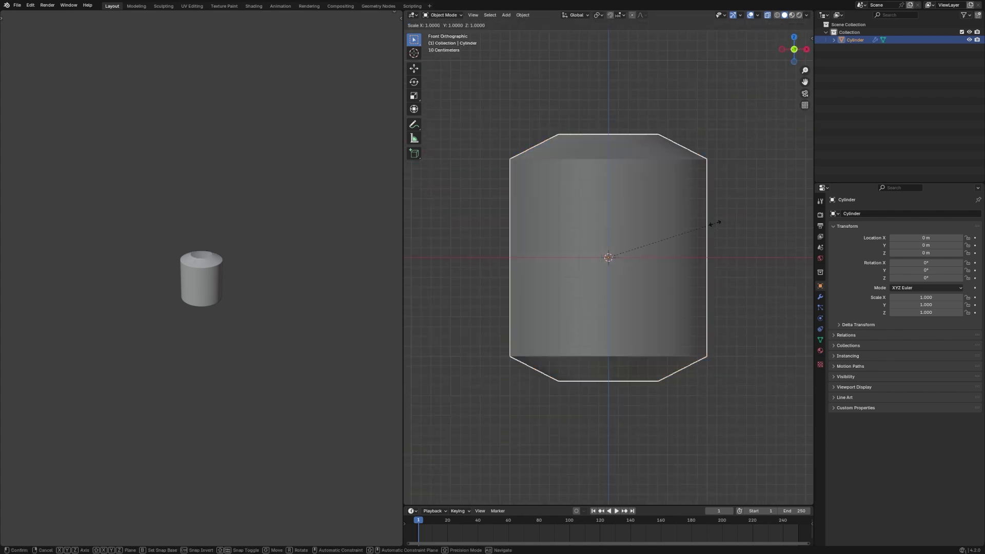
key("z")
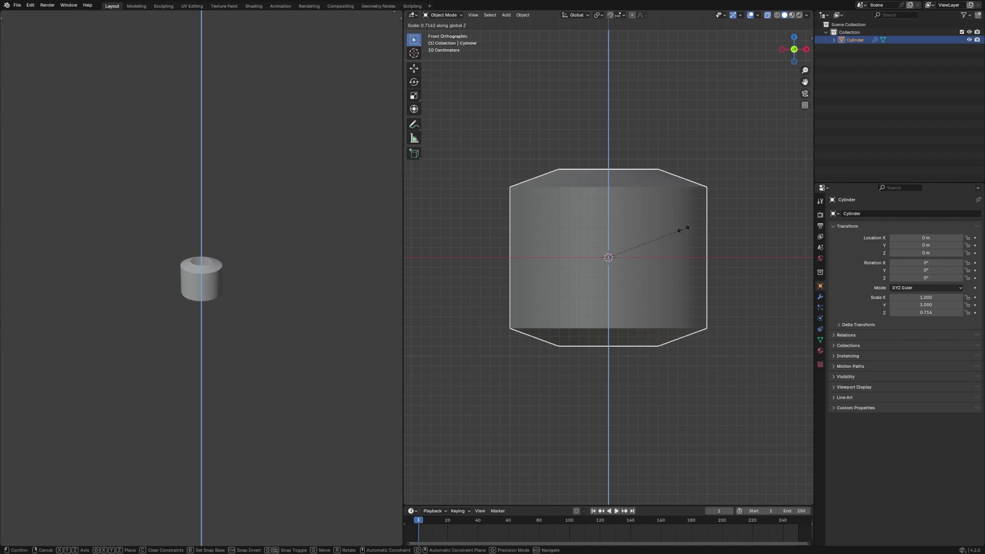
left_click(684, 228)
left_click(769, 17)
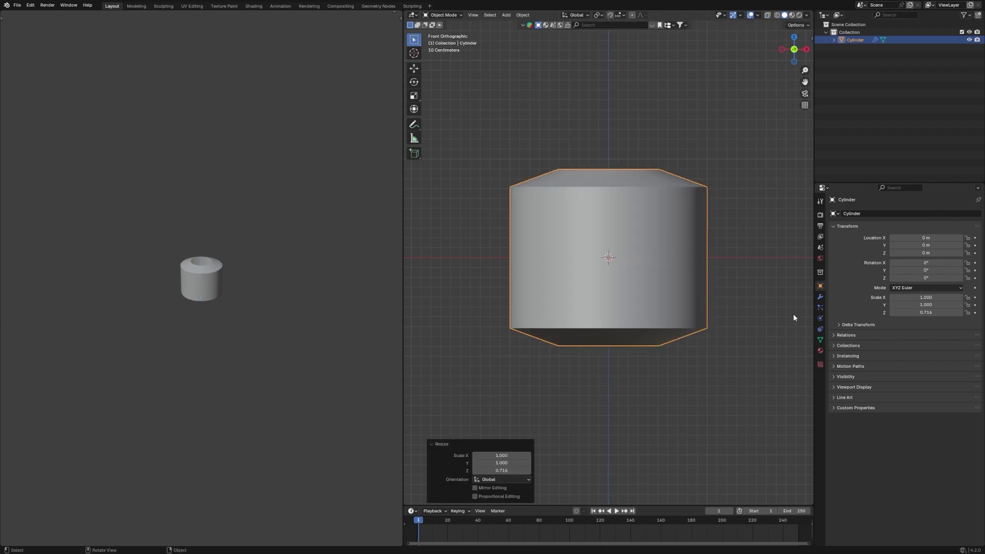
- Add a Subdivision modifier with viewport and render levels of 3 to the body and reapply Shade Auto Smooth
left_click(820, 297)
middle_click_drag(673, 215, 594, 261)
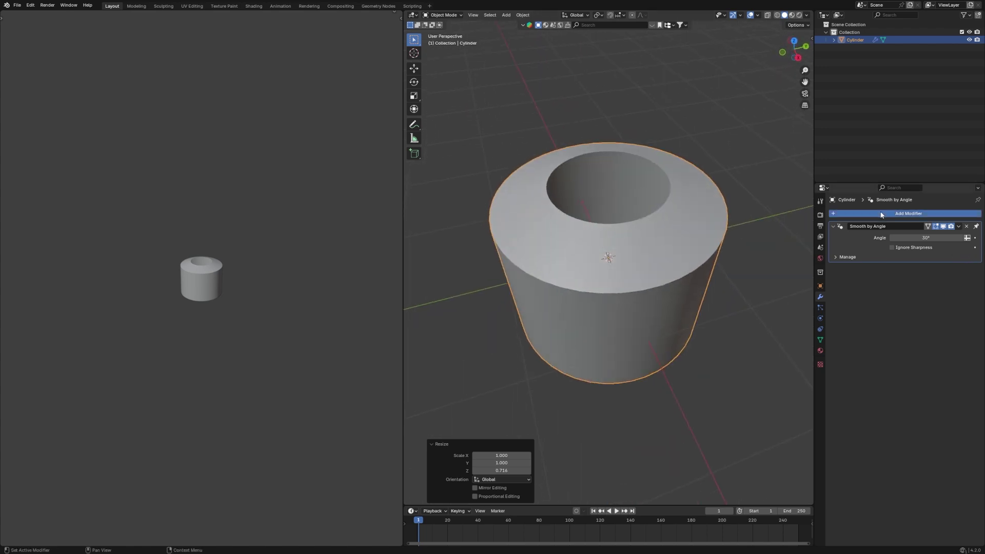
left_click(881, 214)
left_click(871, 226)
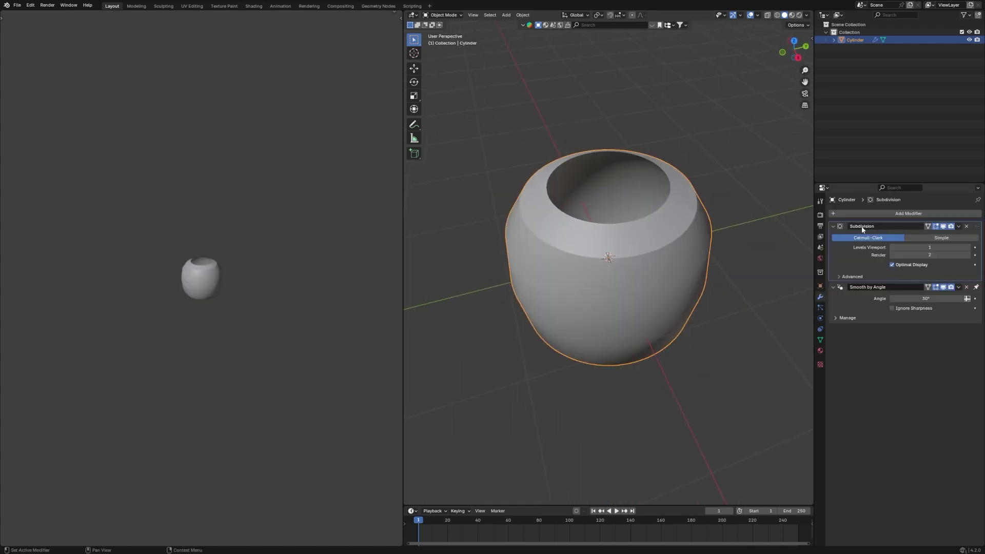
key("KP_1")
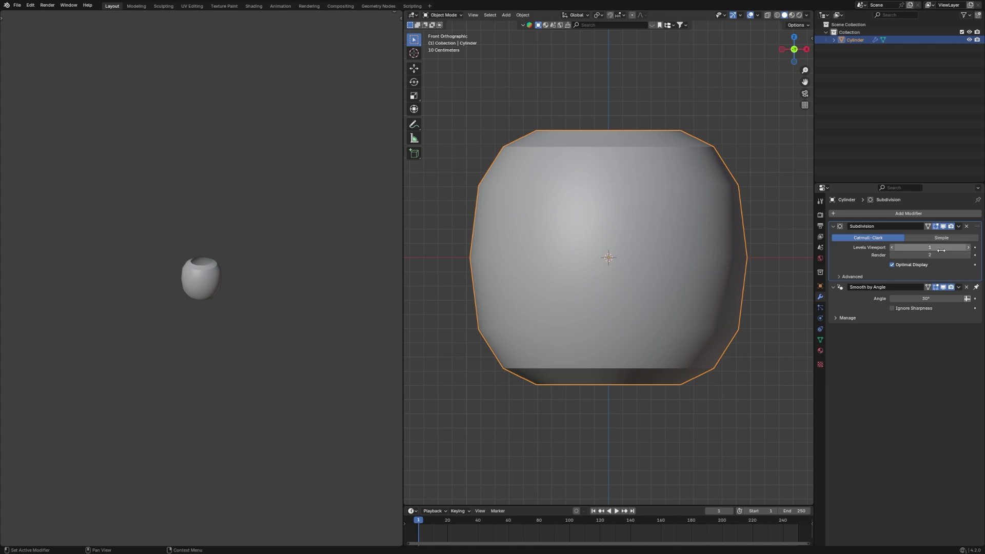
left_click(967, 248)
left_click(967, 247)
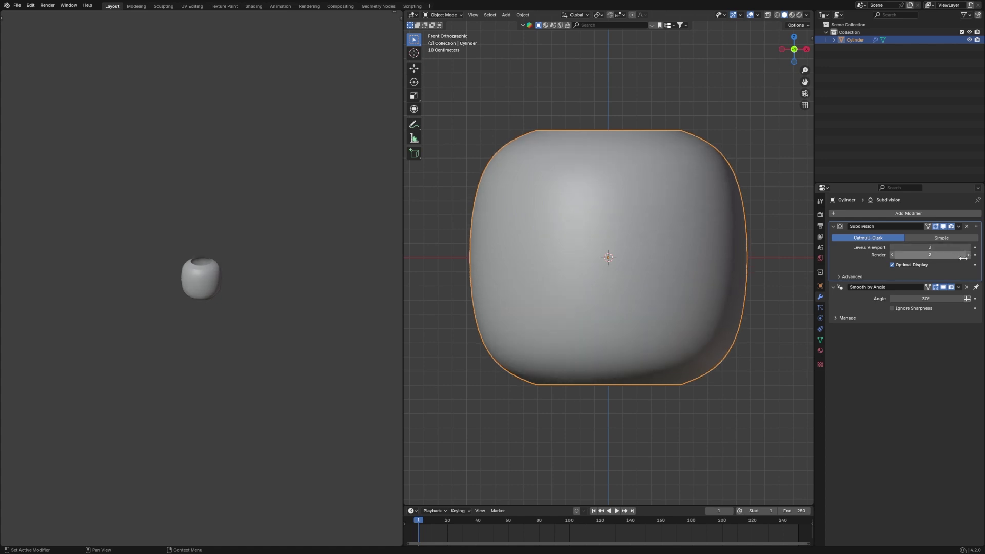
right_click(658, 257)
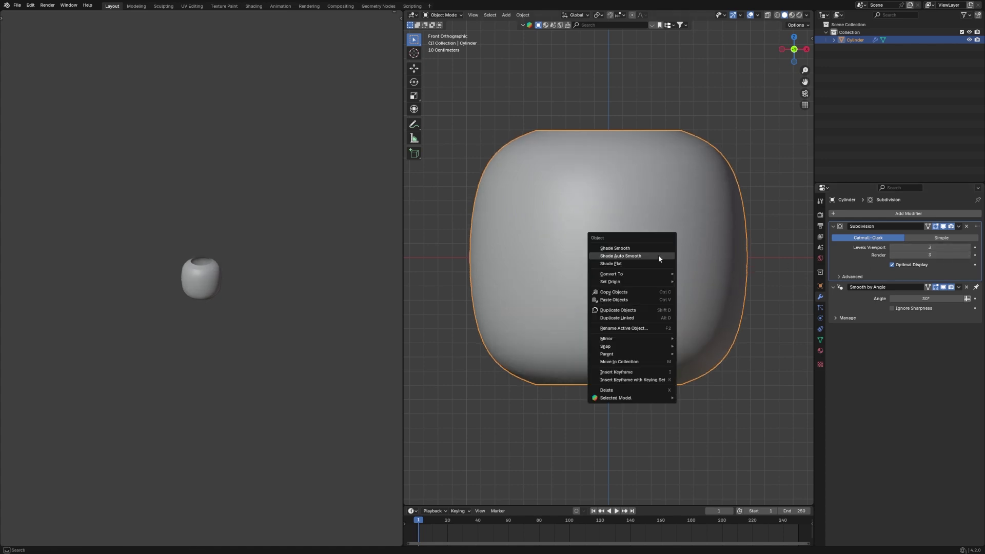
left_click(659, 257)
- Scale the body uniformly by about 1.077 and stretch it by about 1.03 along Z
key("s")
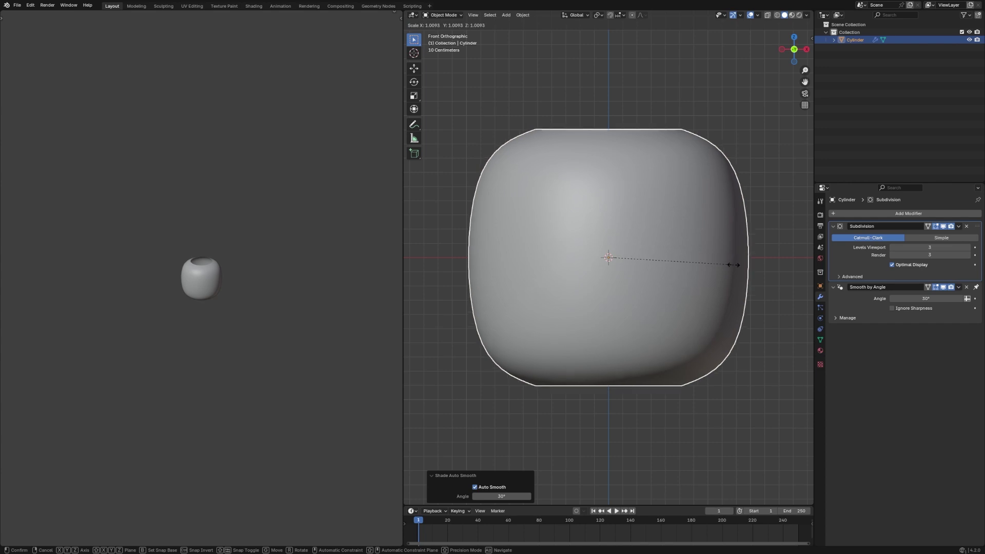
key("z")
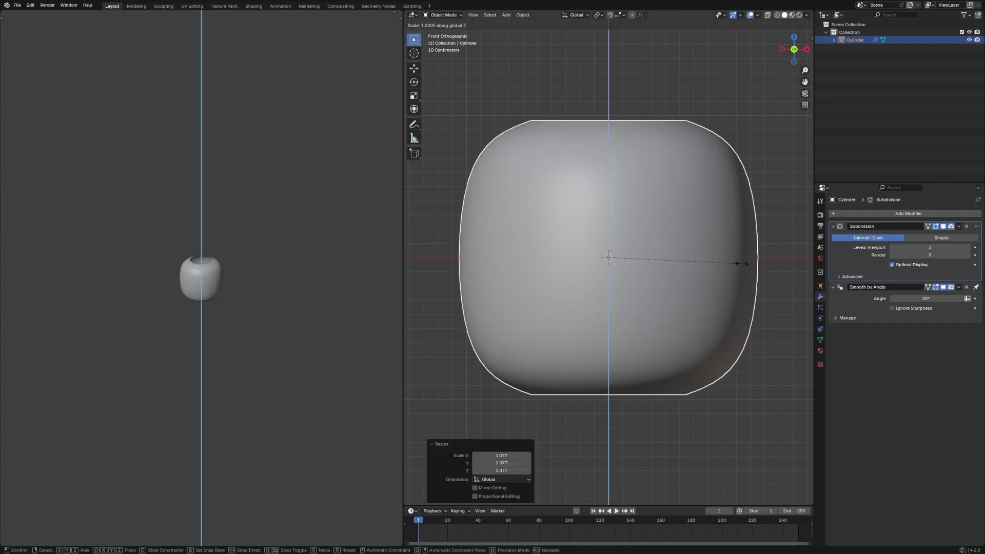
left_click(741, 263)
- Apply the Subdivision modifier to the body's mesh
middle_click_drag(741, 262, 718, 331)
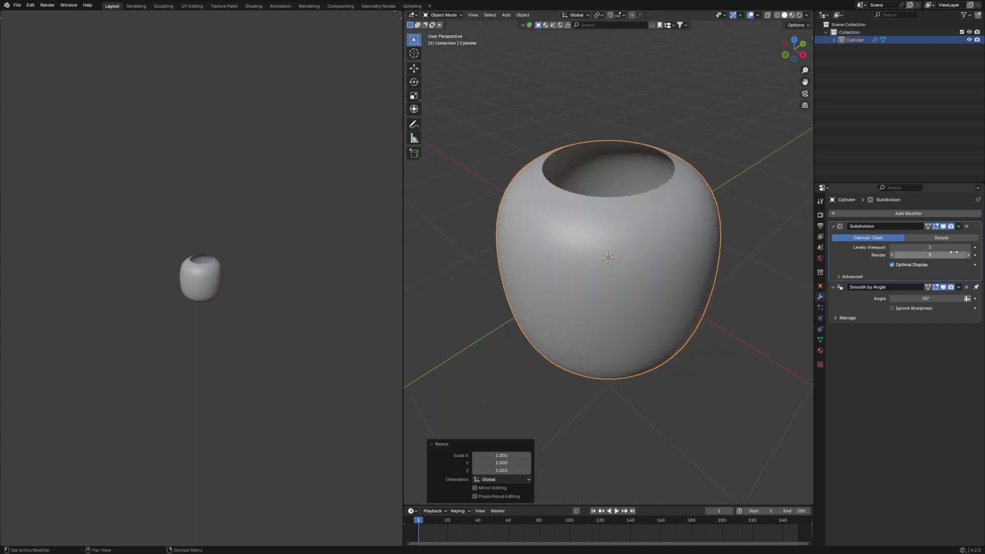
left_click(959, 227)
left_click(952, 233)
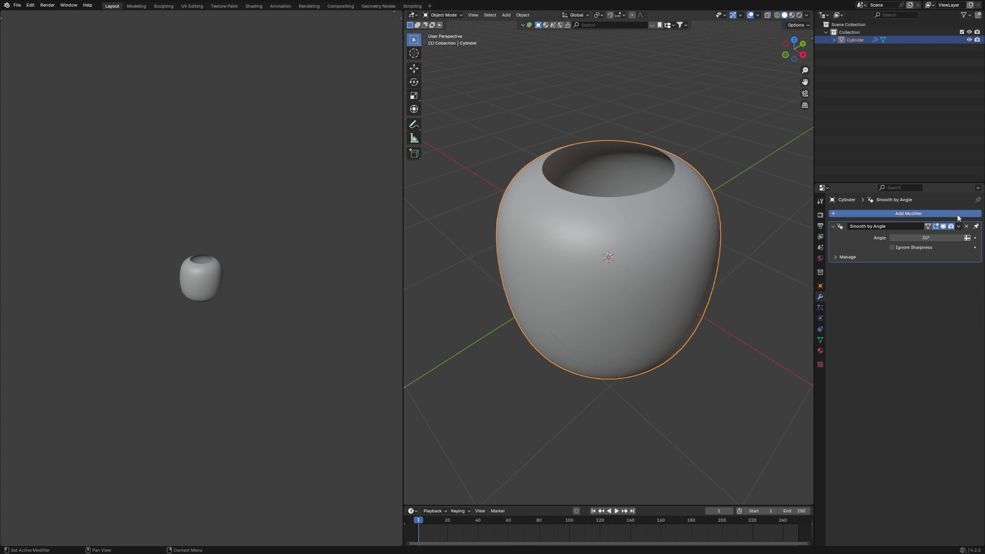
- Add a Solidify modifier with a thickness of 0.02 m to the body and apply it
left_click(954, 213)
key("space")
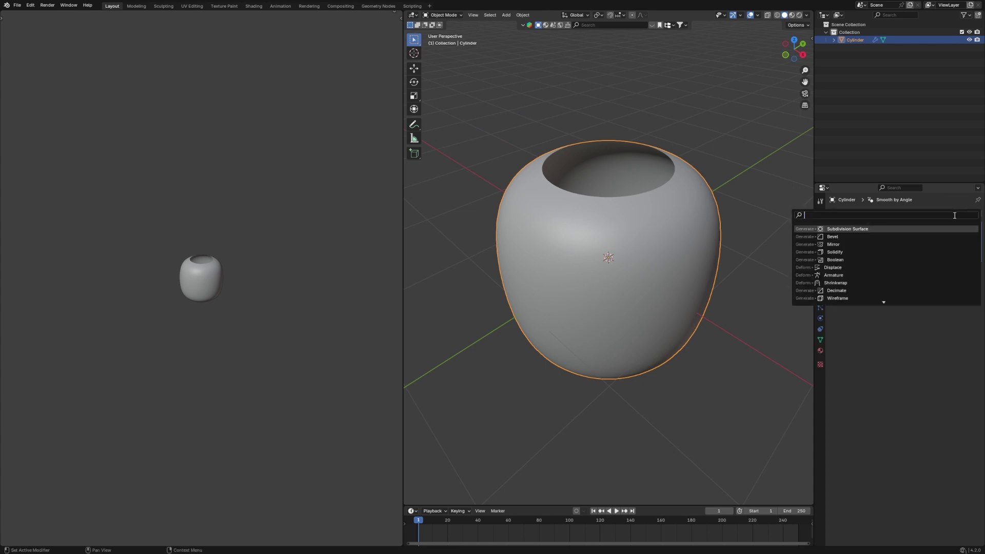
left_click(900, 252)
mouse_move(698, 234)
middle_mouse_down()
mouse_move(670, 248)
mouse_move(695, 241)
middle_mouse_up()
scroll(670, 248, "up", 2)
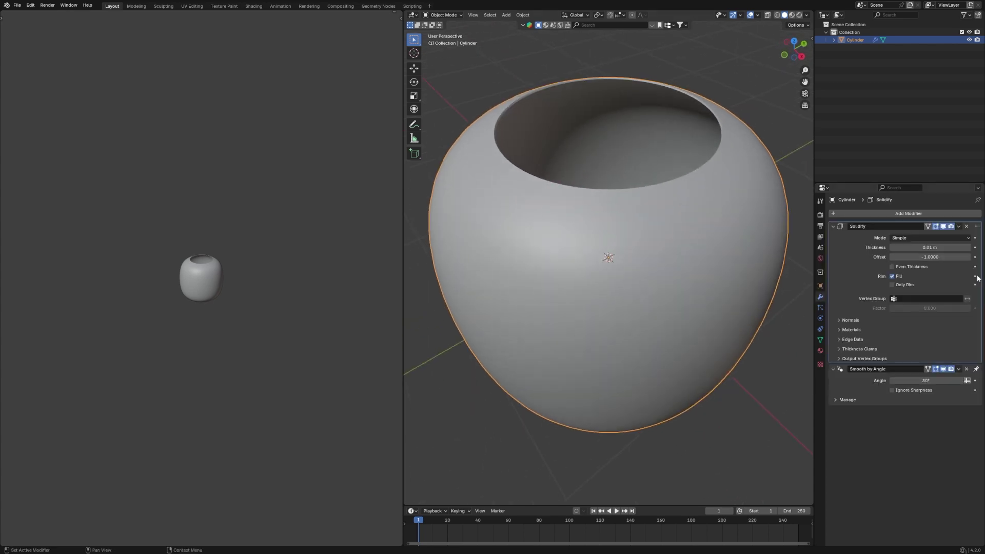
left_click_drag(954, 248, 960, 247)
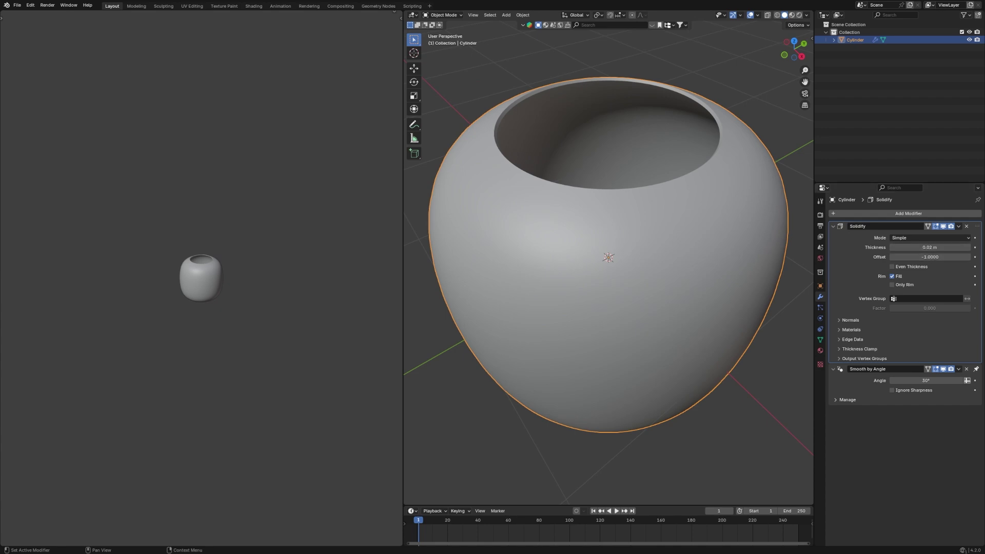
left_click(958, 226)
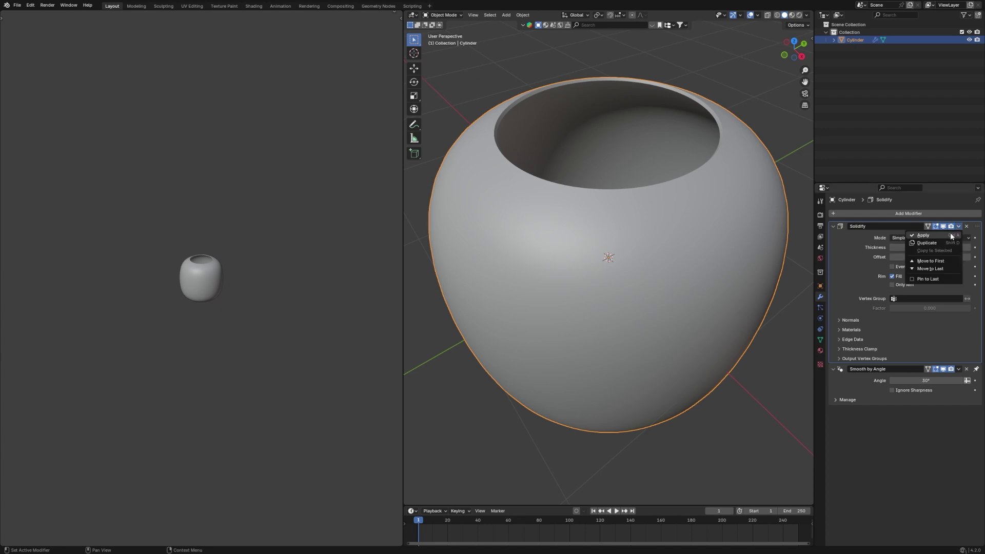
left_click(918, 235)
- Add a Bevel modifier to the body with 20 segments and an amount of 0.01 m
middle_click_drag(759, 287, 688, 285)
scroll(688, 285, "down", 3)
left_click(955, 214)
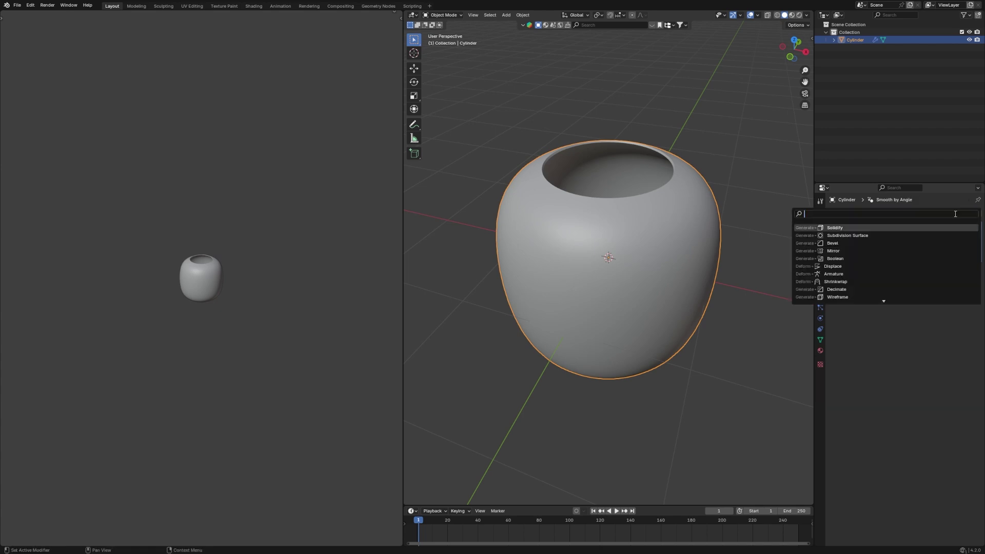
left_click(898, 243)
scroll(729, 234, "up", 3)
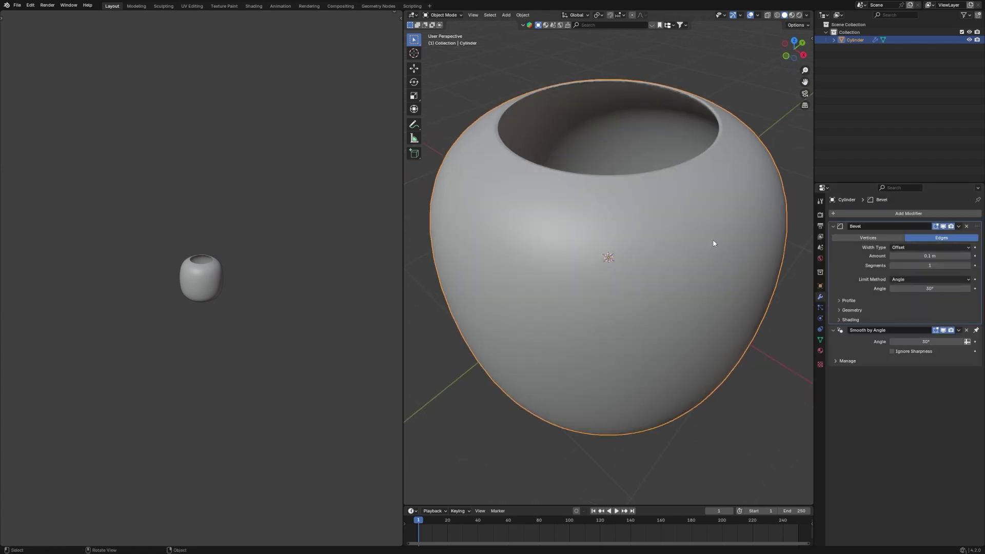
left_click(933, 265)
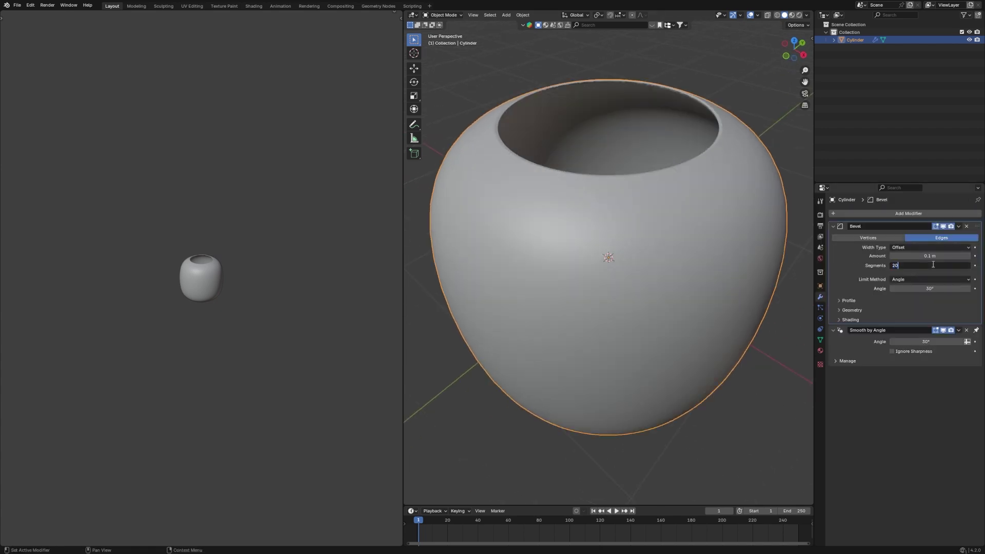
type("20")
key("Return")
left_click(937, 256)
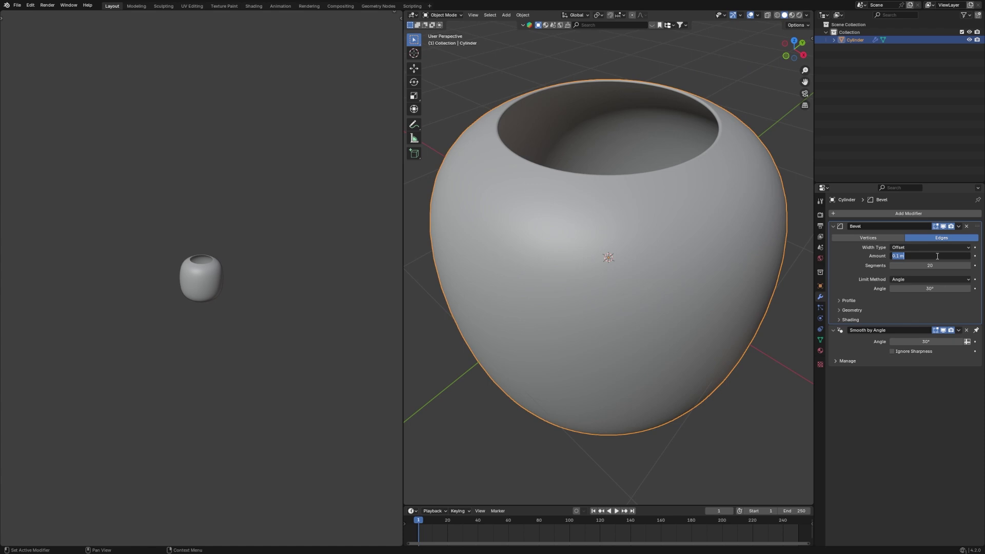
type(".01")
key("Return")
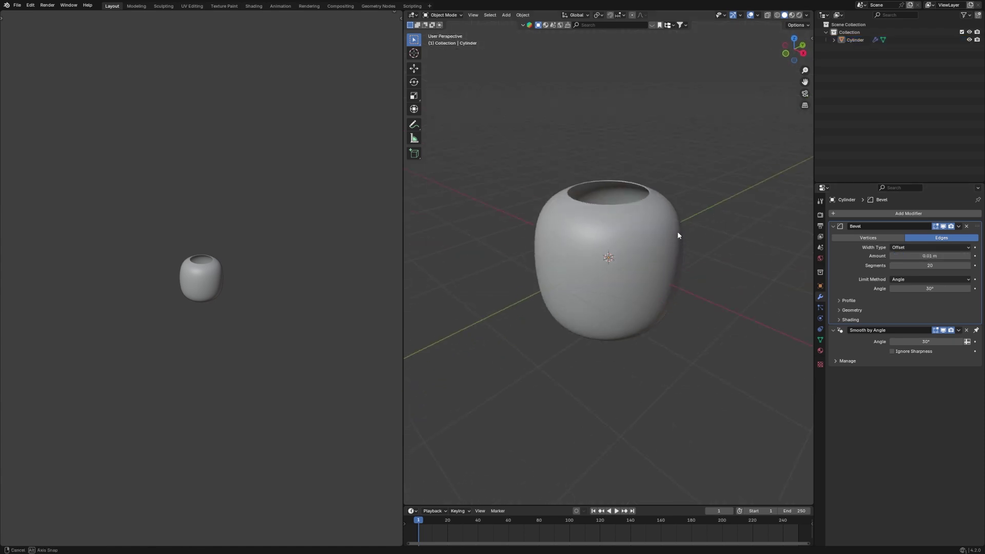
- Save the file and, in front view, raise the body along Z until its bottom rests on the ground line
scroll(664, 250, "up", 4)
mouse_move(677, 232)
middle_mouse_down()
mouse_move(664, 250)
mouse_move(688, 239)
middle_mouse_up()
key("KP_1")
key("ctrl+s")
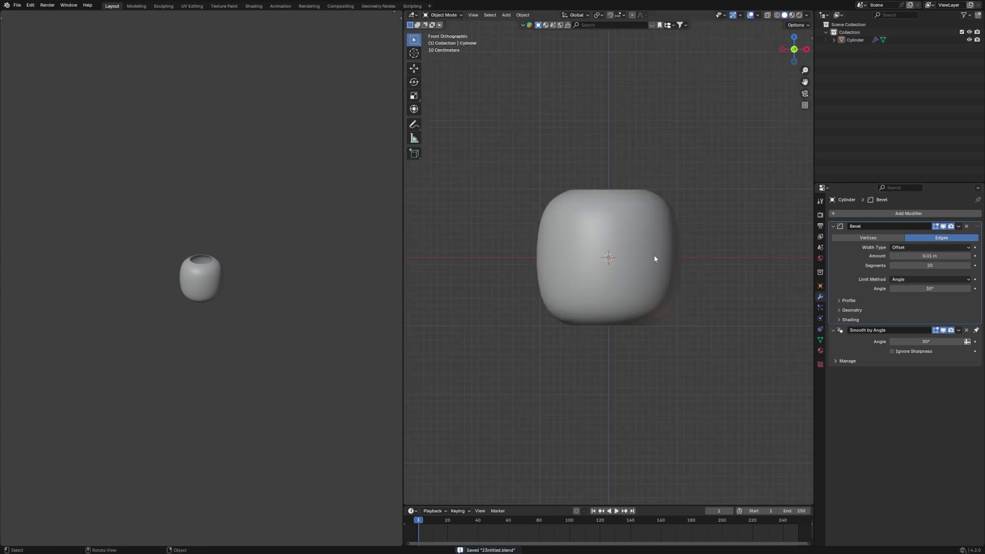
left_click(670, 267)
key("g")
key("z")
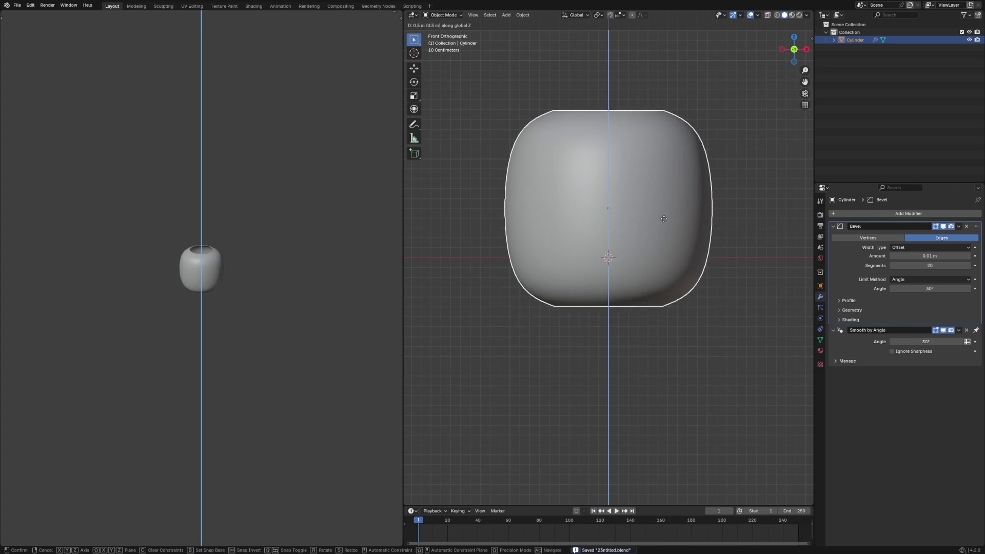
left_click(677, 176)
- Add an auto-smoothed cylinder at the origin as the base and flatten it to about 0.118 along Z
left_click(739, 319)
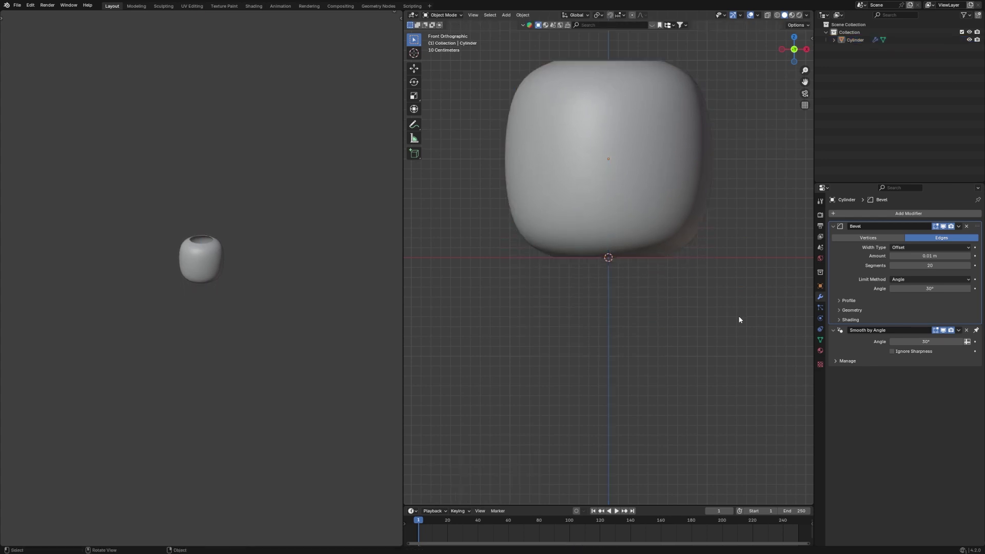
key("shift+a")
mouse_move(738, 317)
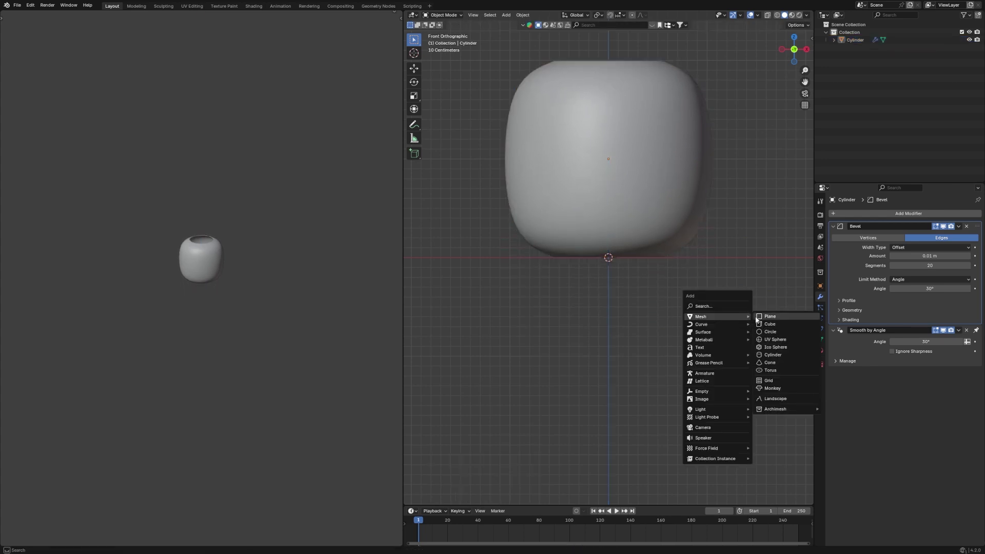
left_click(764, 355)
right_click(630, 299)
left_click(629, 297)
key("s")
key("z")
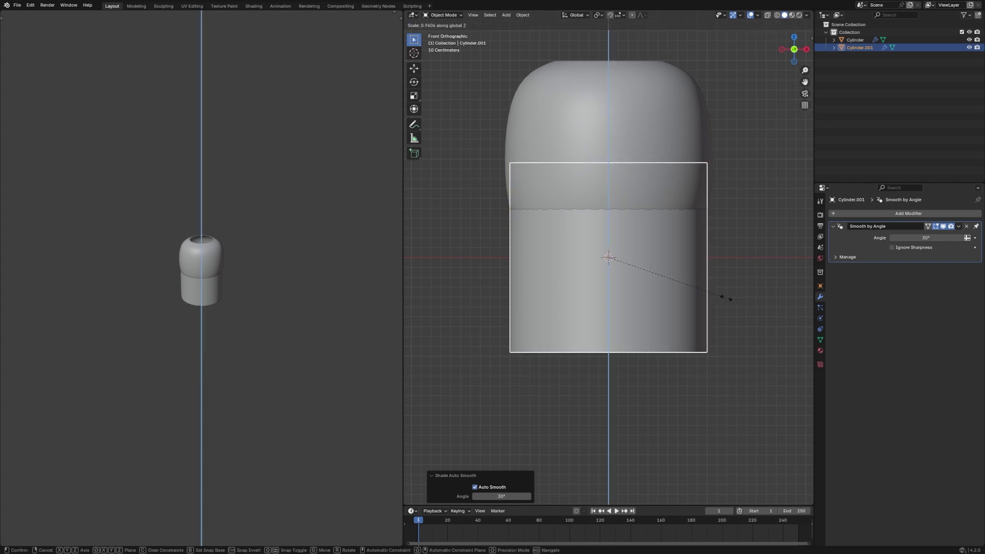
left_click(654, 254)
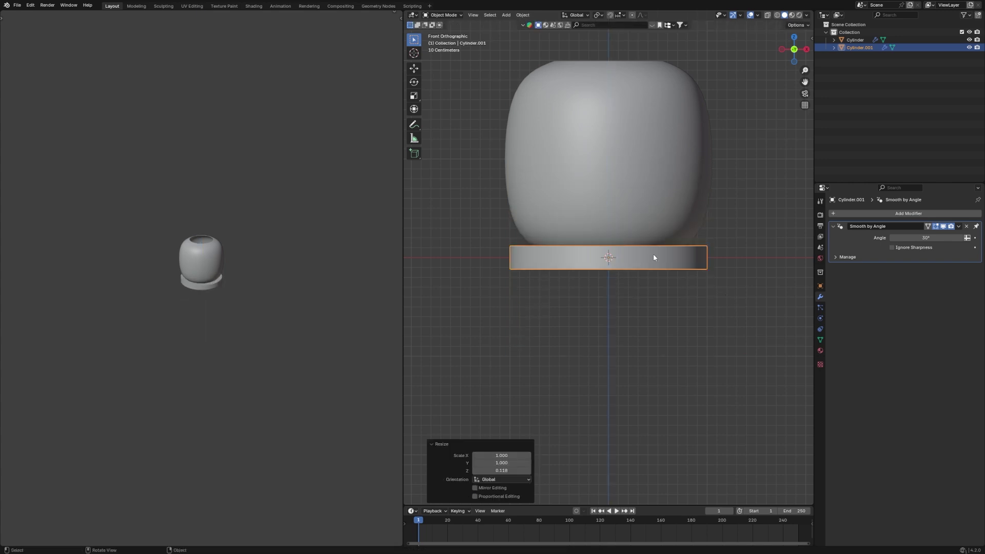
- Inset the base's bottom face by about 0.036 m and extrude it about 0.015 m downward
scroll(657, 256, "up", 3)
middle_click_drag(656, 259, 681, 262)
key("Tab")
left_click(681, 262)
key("i")
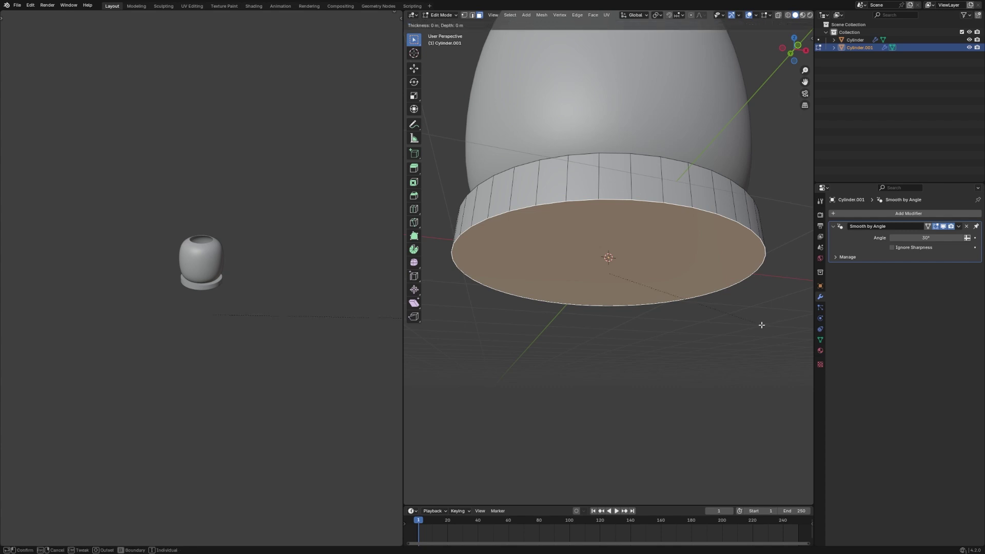
left_click(756, 326)
key("e")
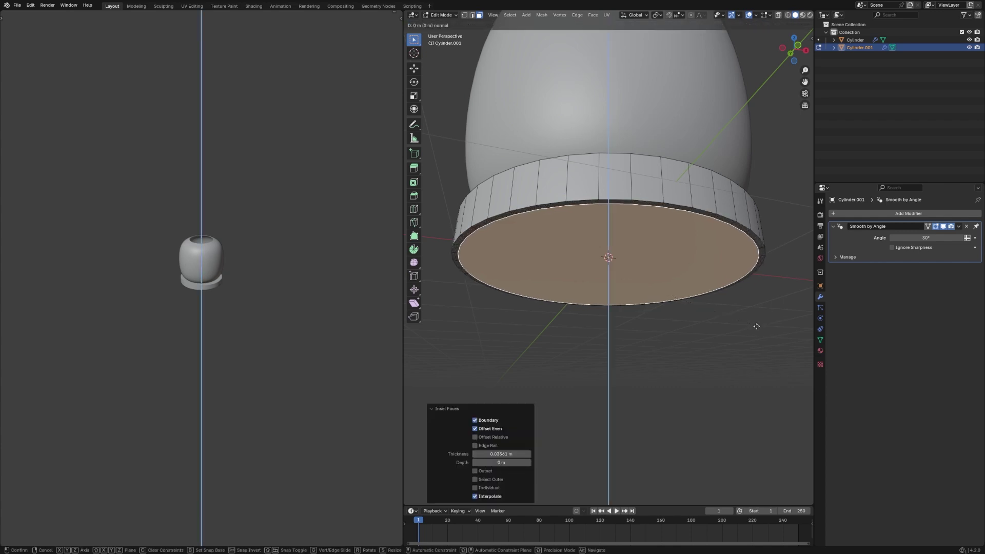
right_click(756, 326)
key("g")
key("z")
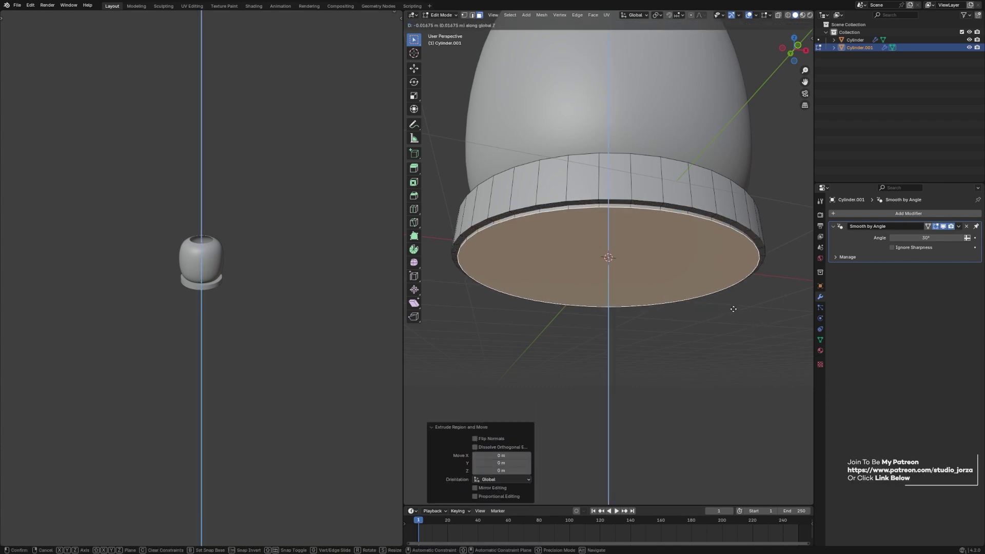
left_click(733, 310)
- Inset the base's top face and extrude the inner face about 0.014 m downward to form a shallow recess
middle_click_drag(738, 285, 733, 324)
left_click(735, 289)
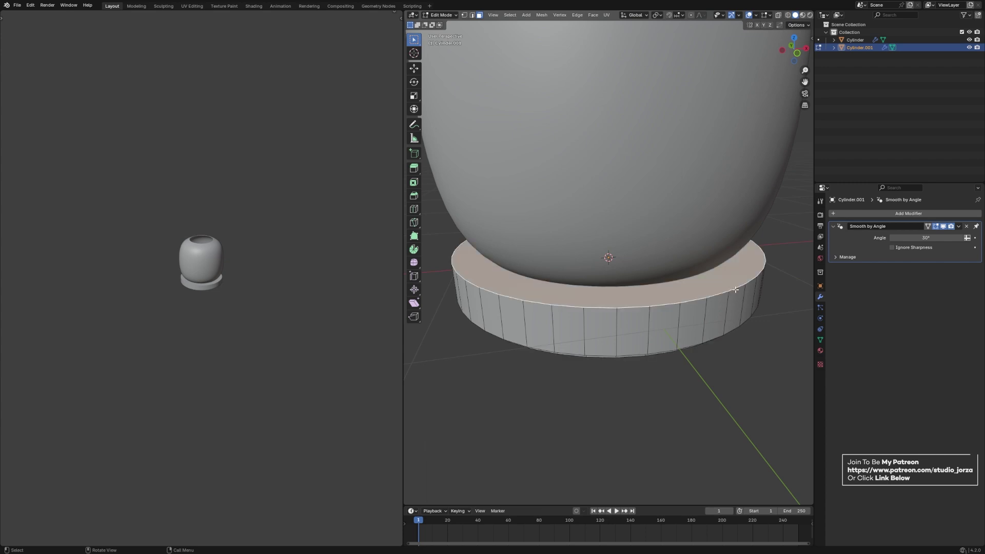
scroll(735, 290, "up", 2)
key("i")
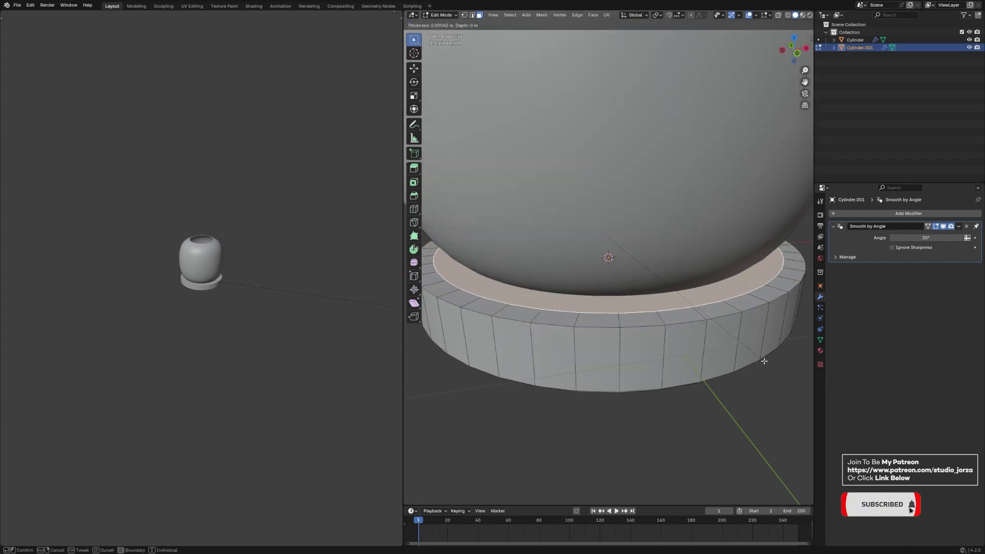
left_click(757, 355)
key("e")
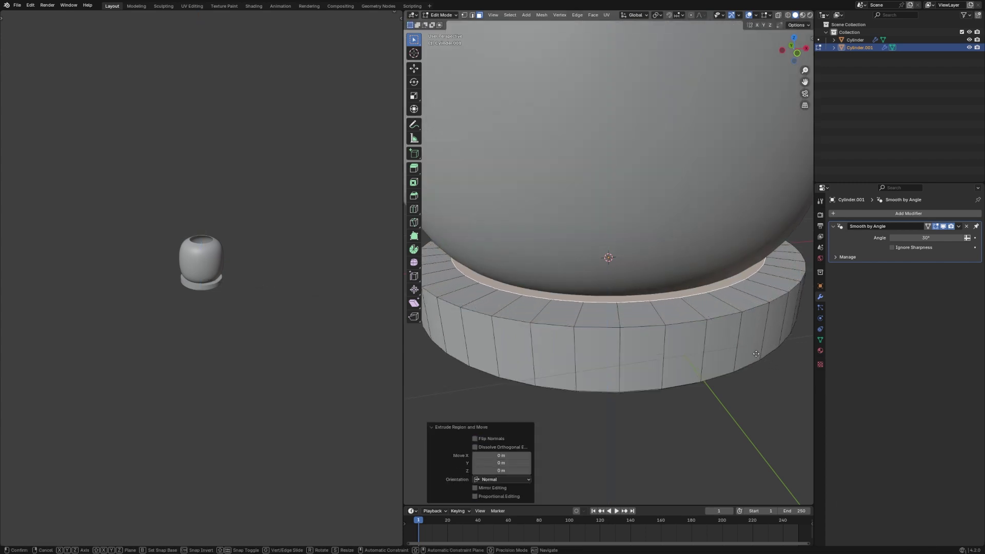
key("z")
left_click(756, 356)
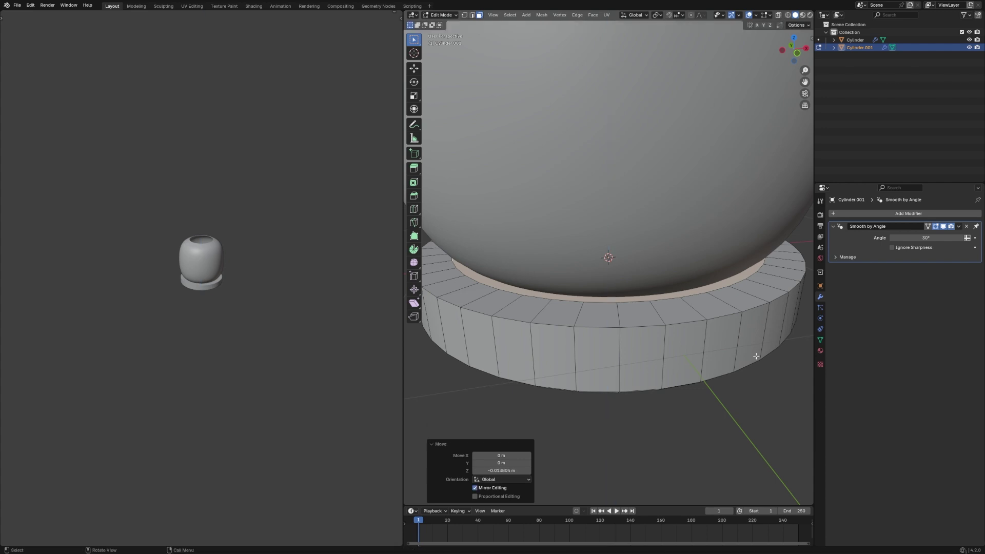
- Inset the recessed top face by about 0.083 m and extrude it about 0.17 m upward into the body
key("i")
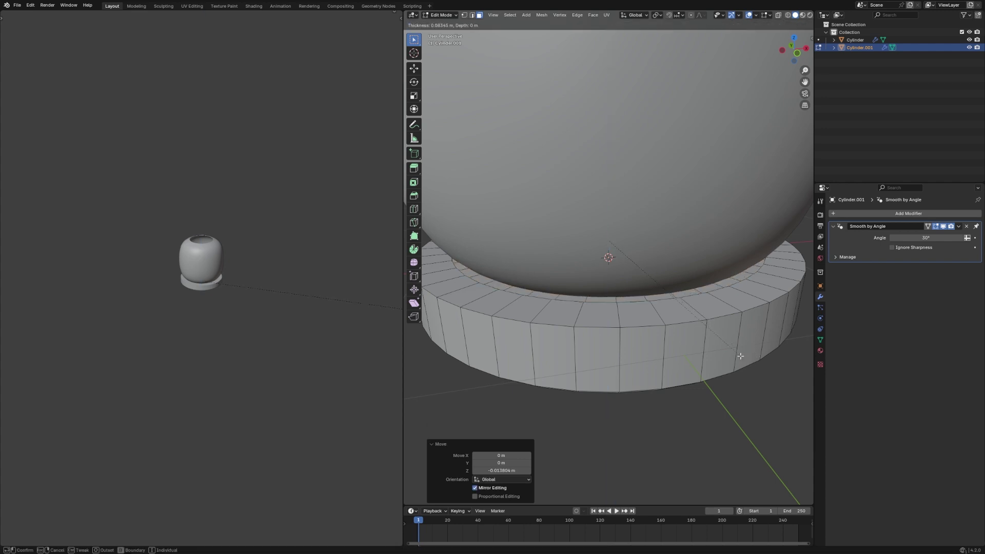
left_click(739, 356)
key("e")
right_click(740, 356)
key("g")
key("z")
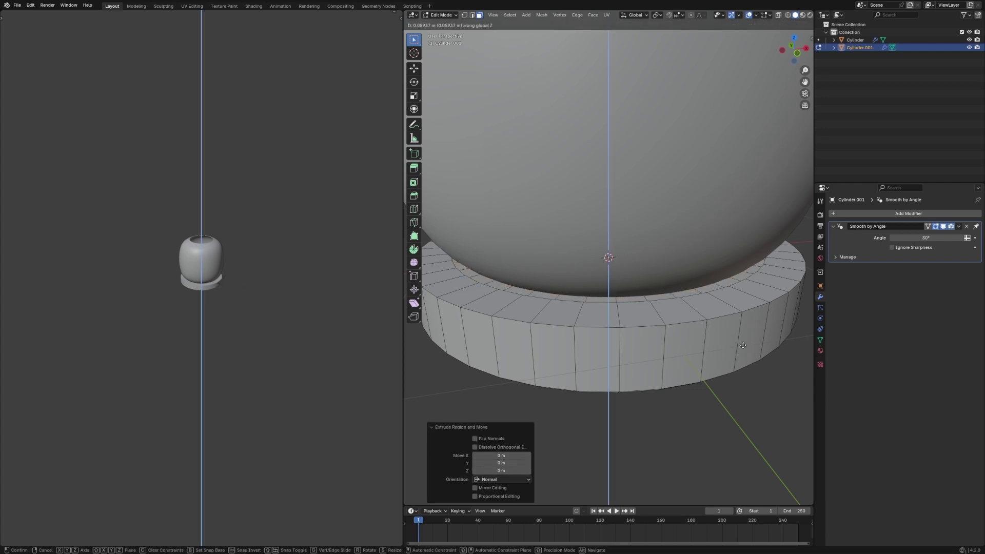
left_click(748, 327)
- Inspect the base's raised inner section with X-ray on, and return to Object Mode with X-ray off
left_click(778, 15)
key("grave")
left_click(718, 99)
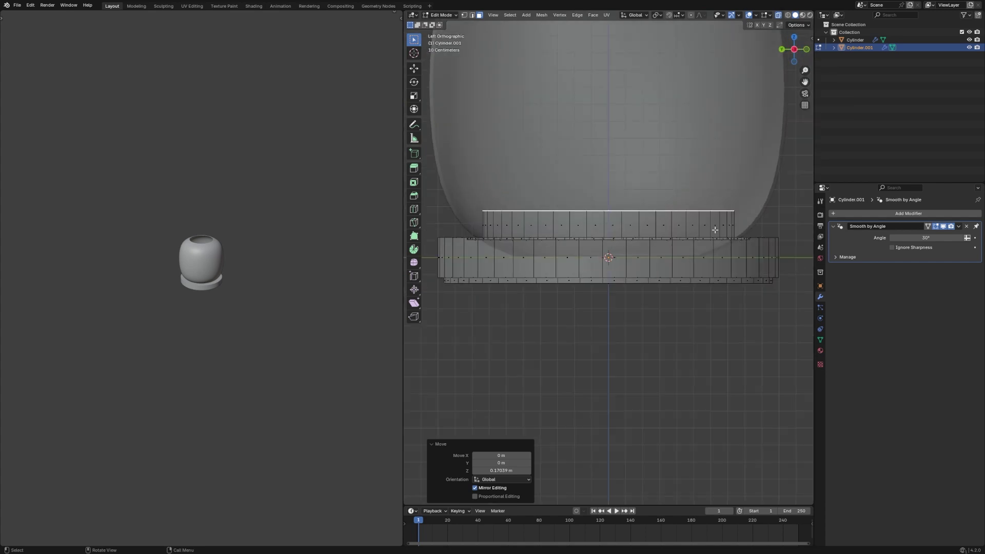
middle_click_drag(583, 203, 583, 209)
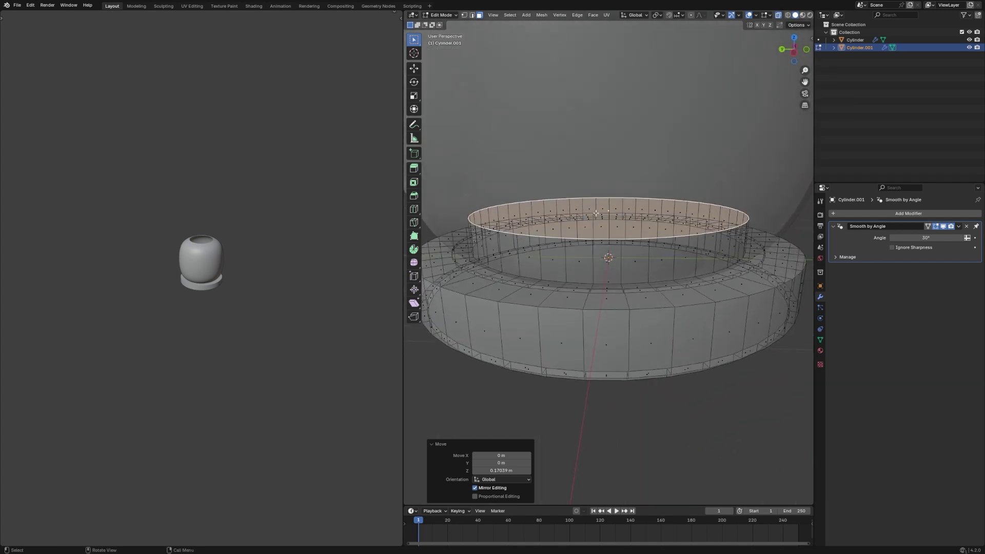
key("Tab")
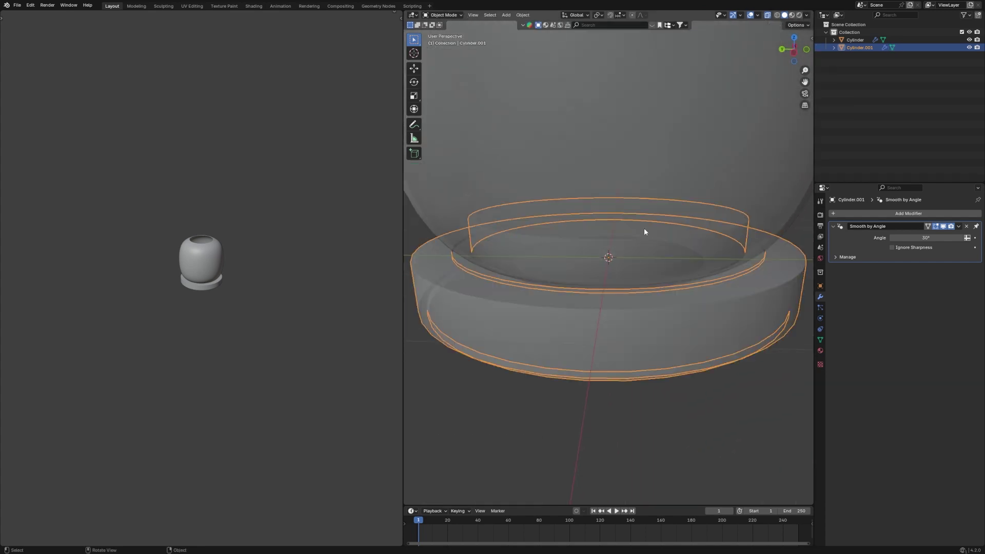
scroll(644, 228, "down", 5)
key("KP_1")
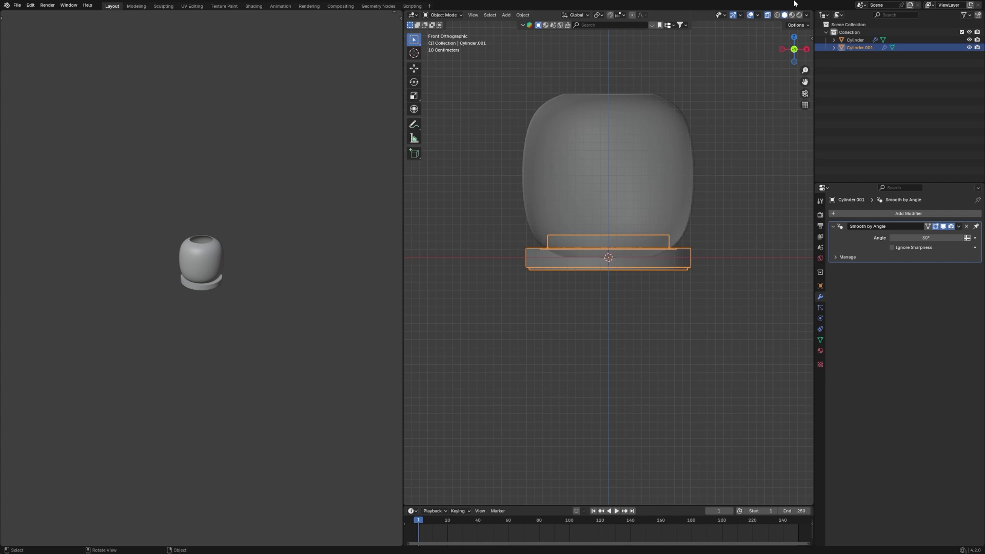
left_click(771, 15)
- Add a Bevel modifier to the base with 20 segments and an amount of 0.01 m, save the file, and deselect the base
left_click(890, 211)
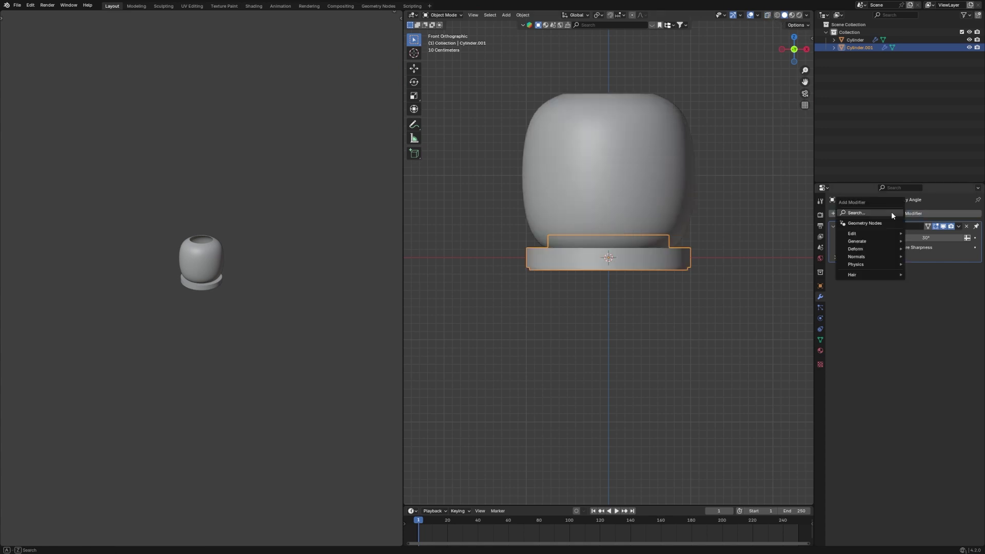
key("space")
left_click(862, 227)
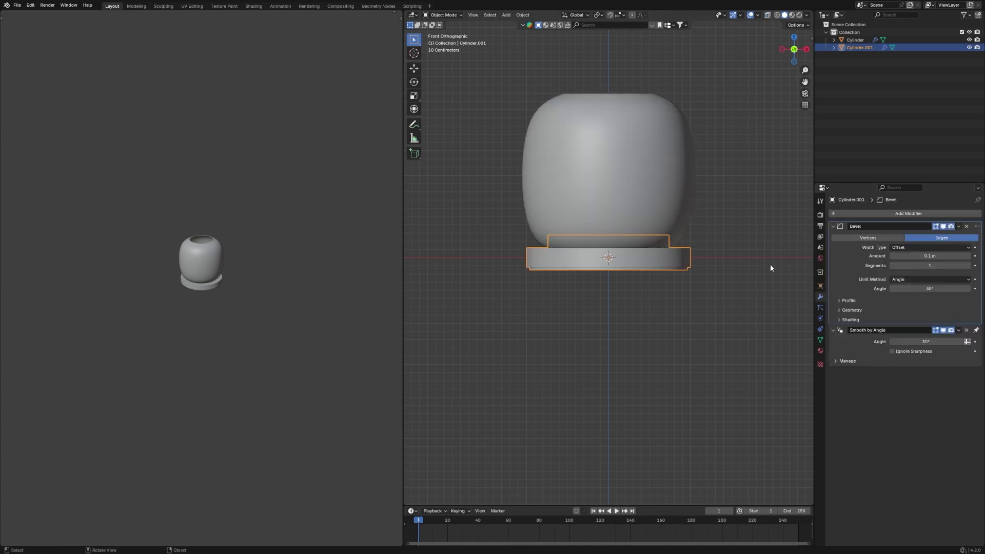
scroll(770, 264, "up", 3)
middle_click_drag(770, 264, 703, 289)
left_click(958, 265)
type("2")
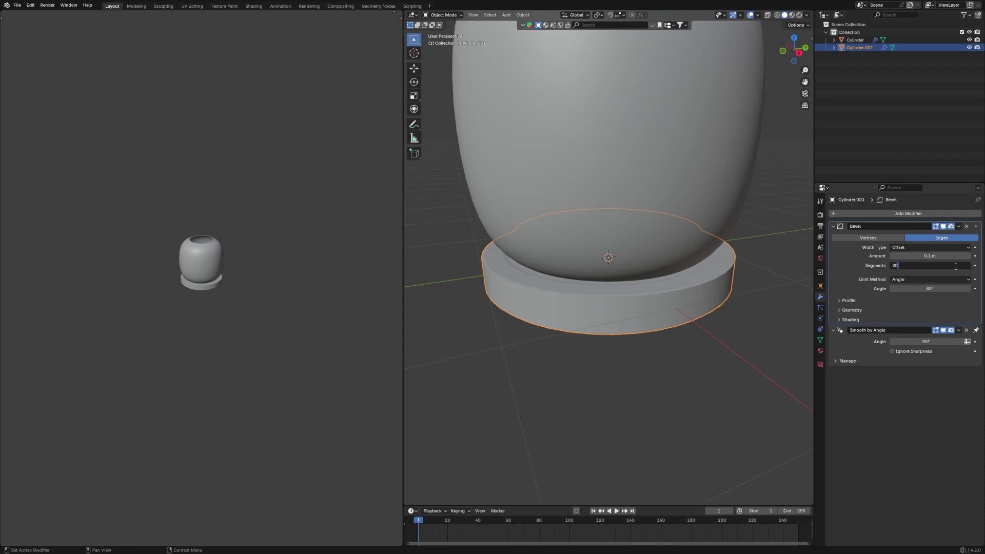
type("0")
key("Return")
left_click(950, 256)
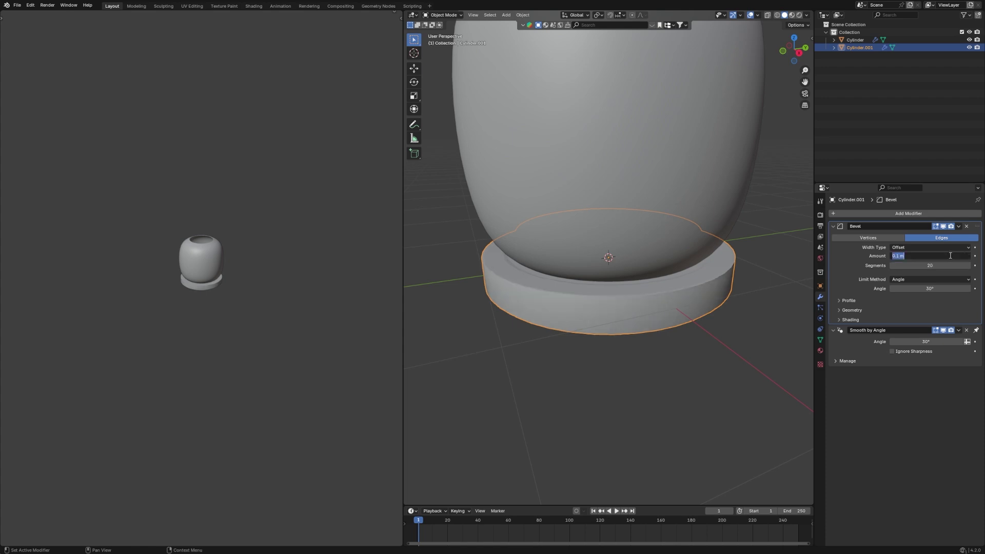
key("Return")
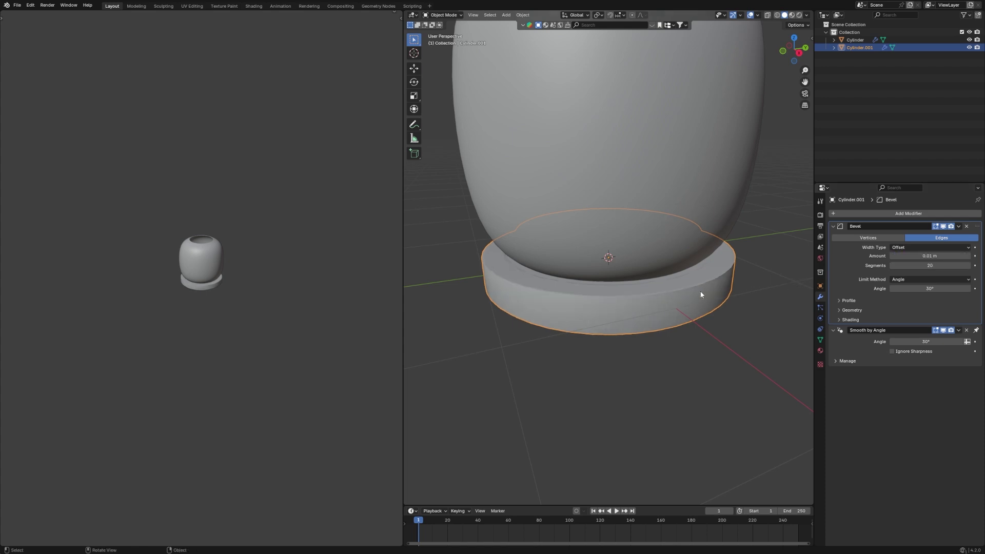
key("KP_1")
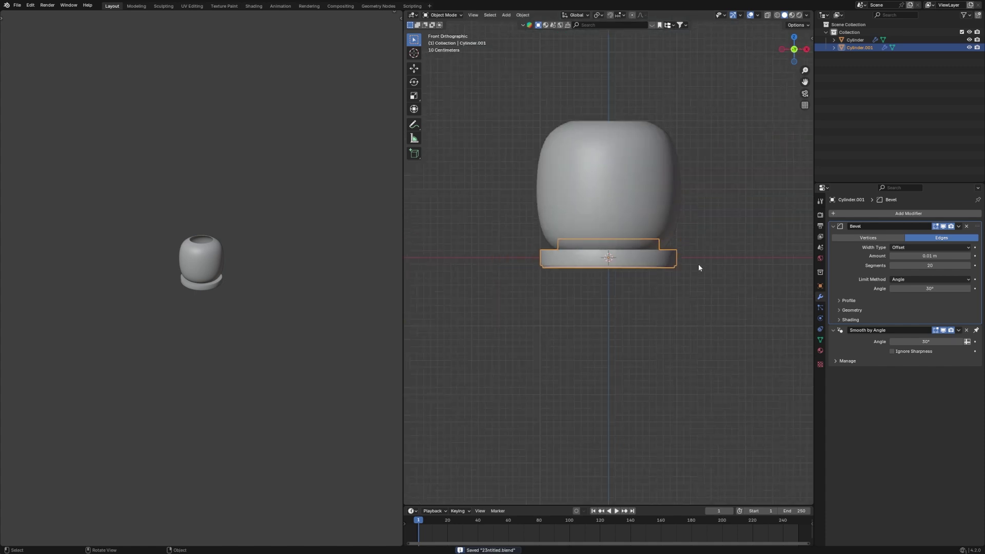
left_click(718, 239)
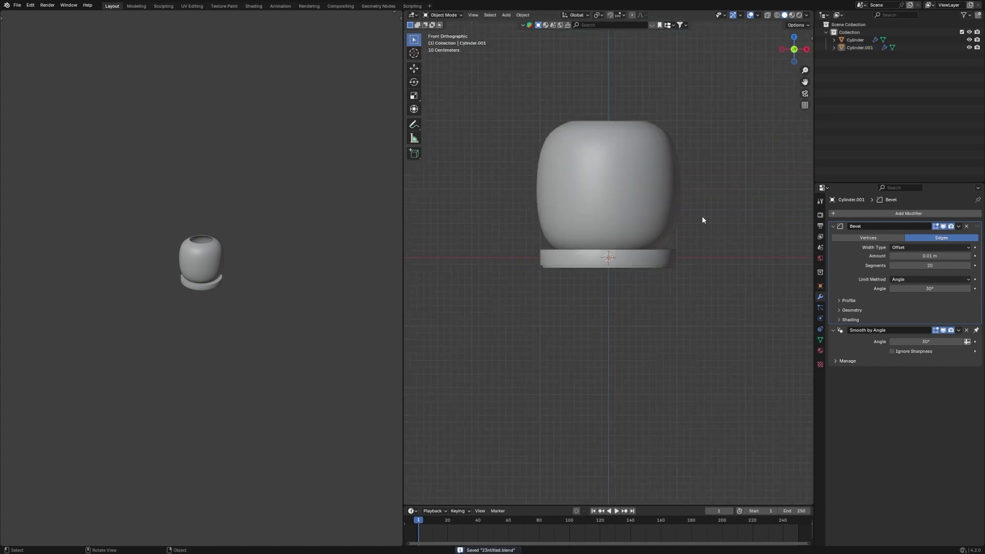
- Add a Path curve at the world origin and rotate it 90° about the Y axis so it stands upright
middle_click_drag(703, 220, 627, 179)
key("KP_1")
key("shift+a")
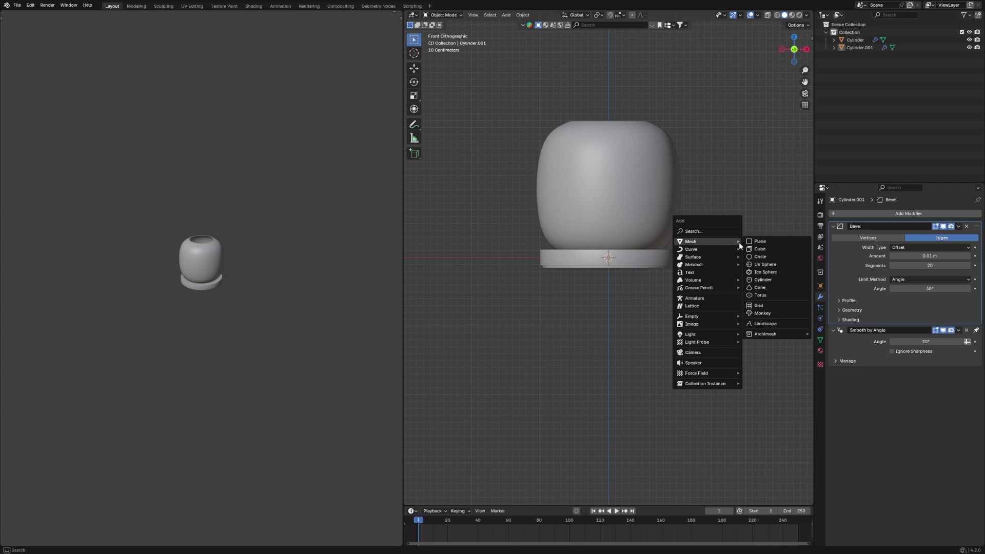
mouse_move(717, 256)
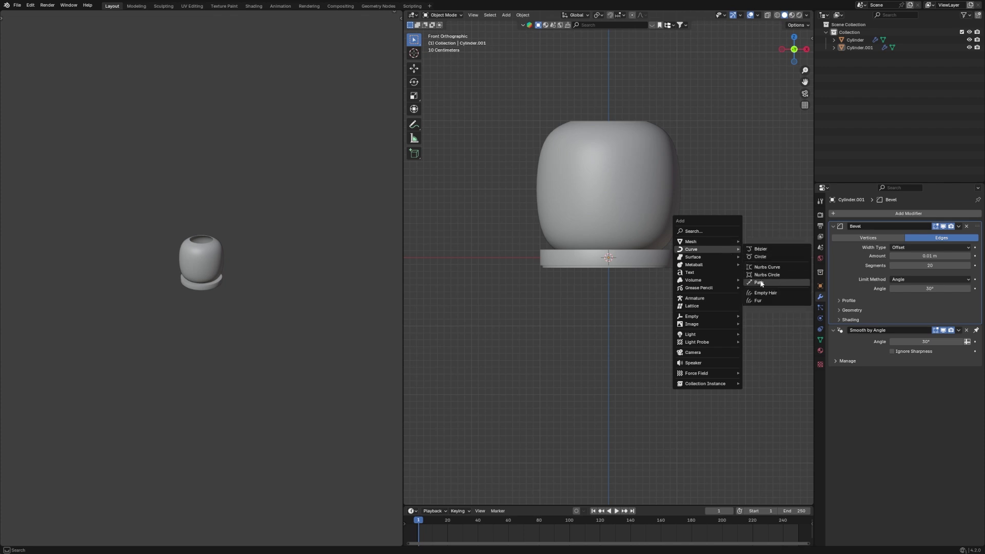
left_click(762, 283)
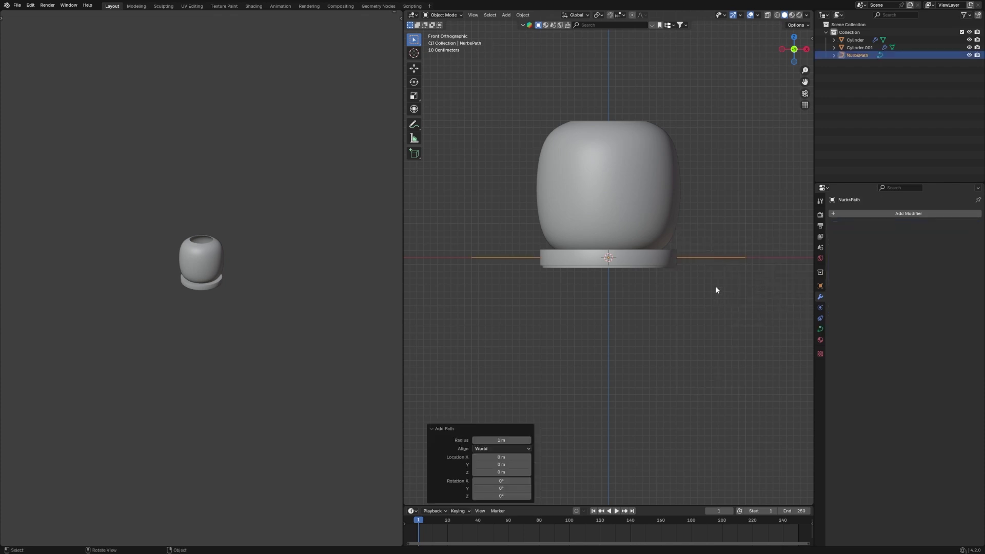
key("r")
key("y")
key("9")
key("0")
key("Return")
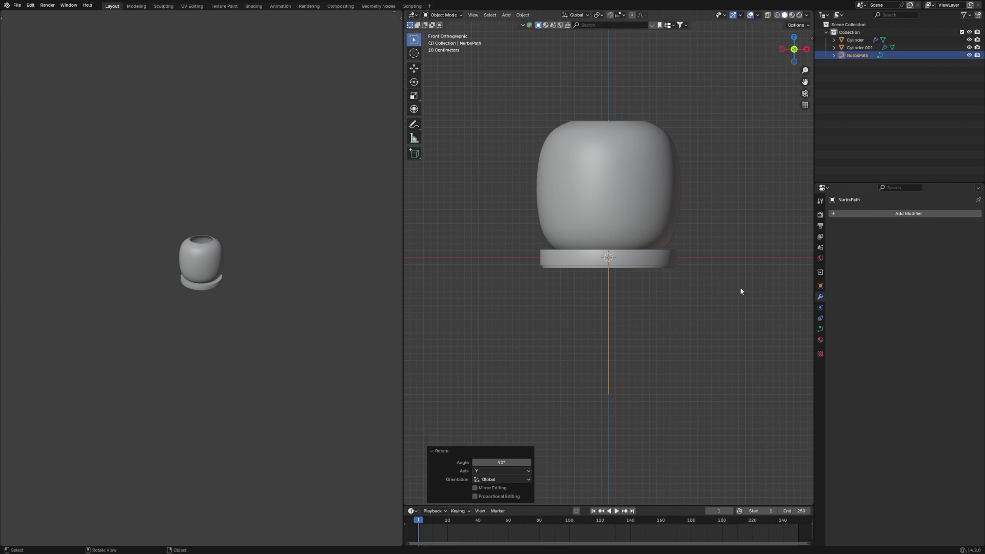
- Add a Mirror modifier to the path with only the Z axis enabled, and move the path's points about 1.33 m along X
left_click(868, 213)
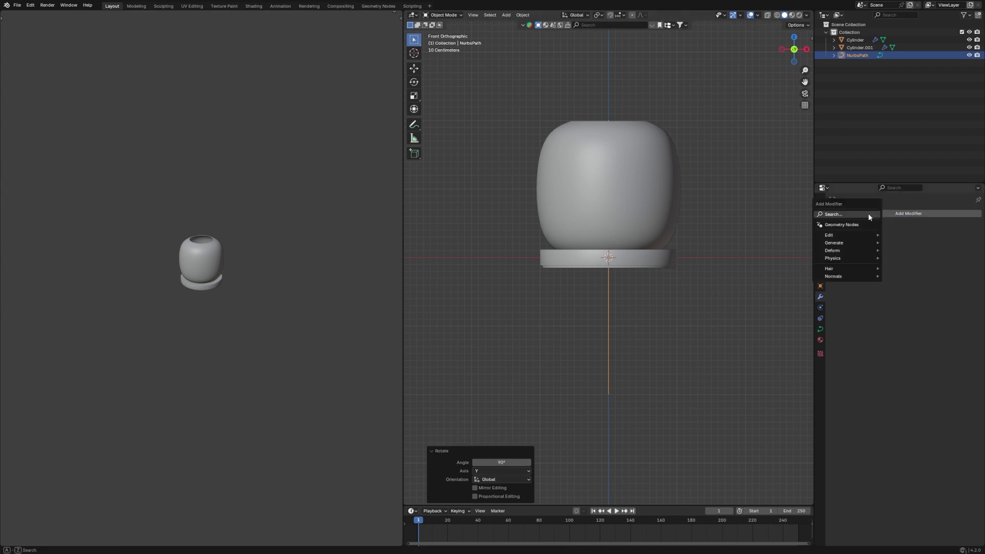
mouse_move(847, 244)
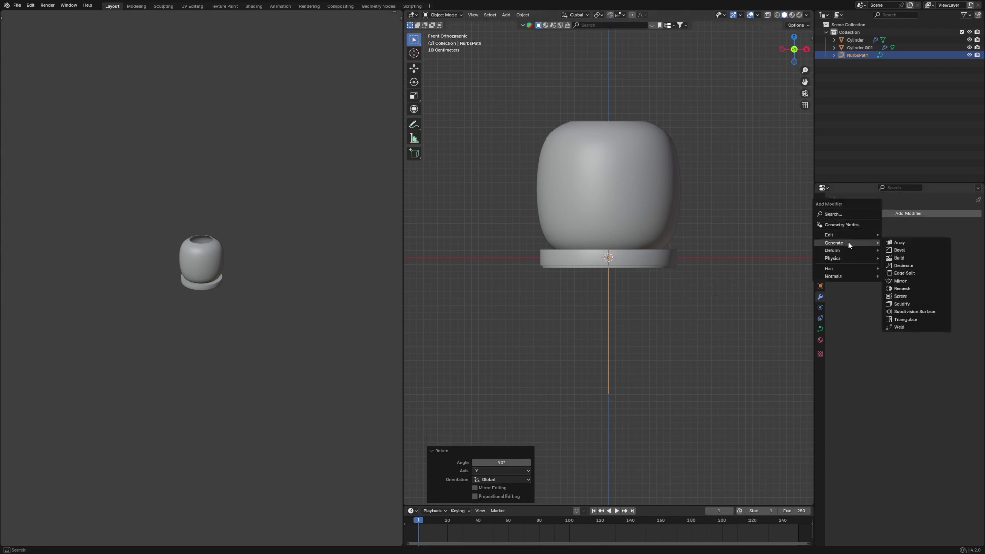
left_click(899, 280)
key("Tab")
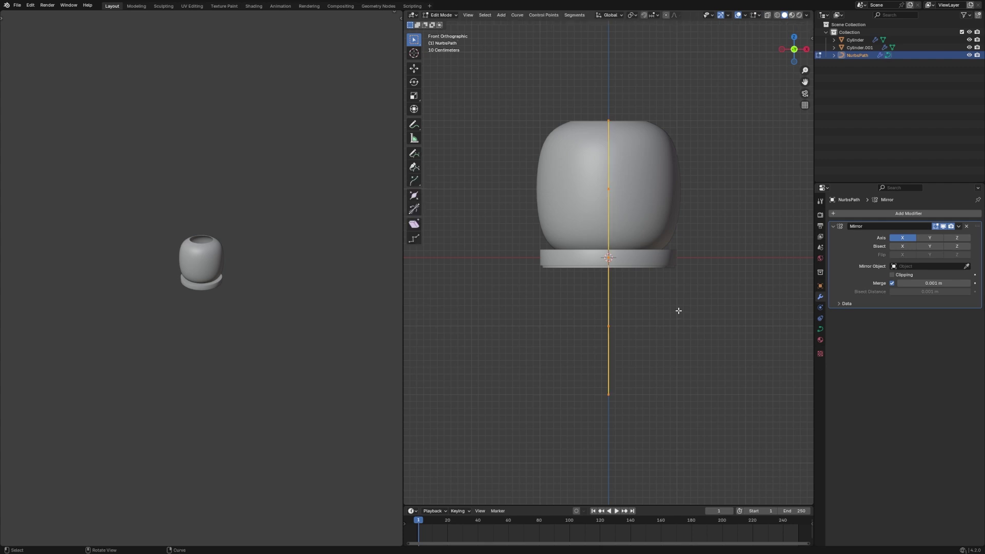
key("g")
key("x")
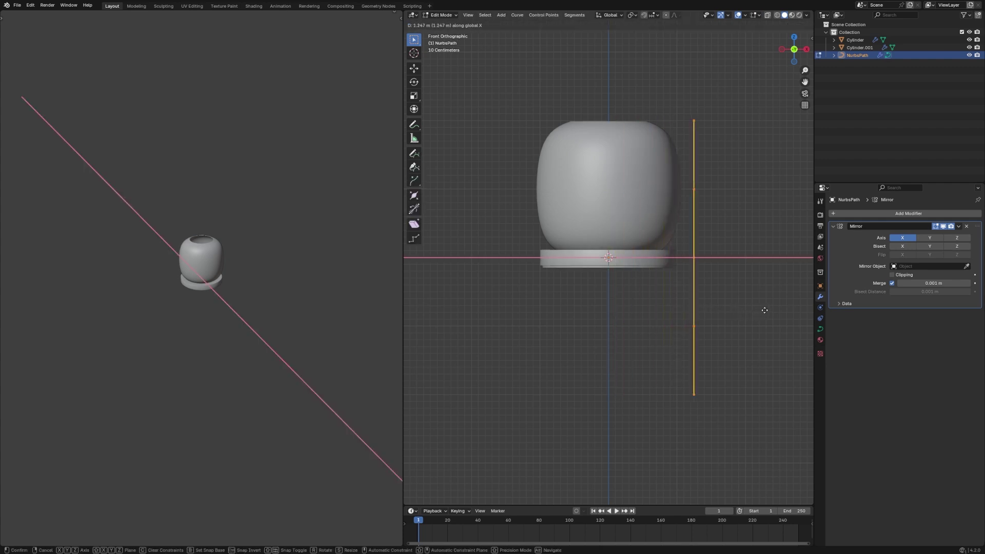
left_click(769, 309)
left_click(930, 237)
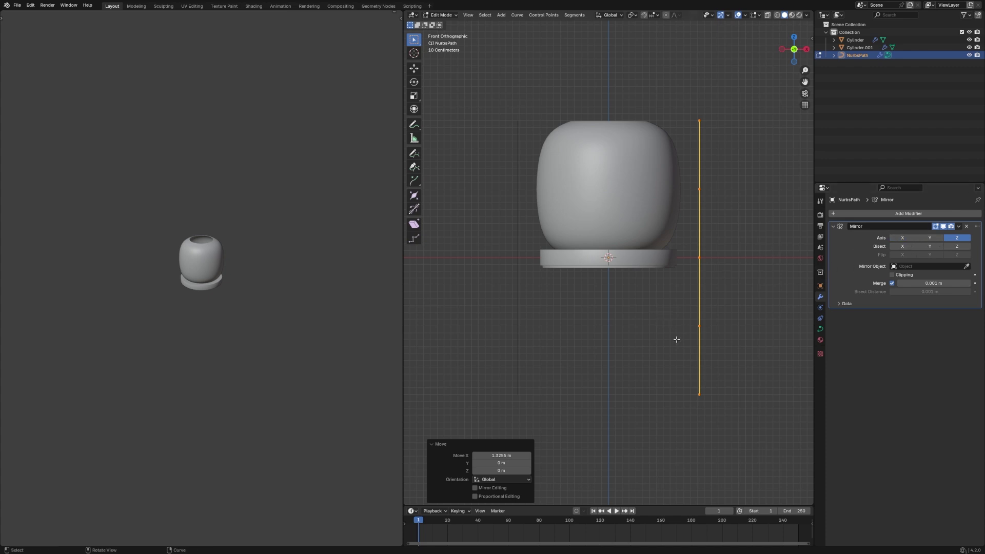
key("g")
key("z")
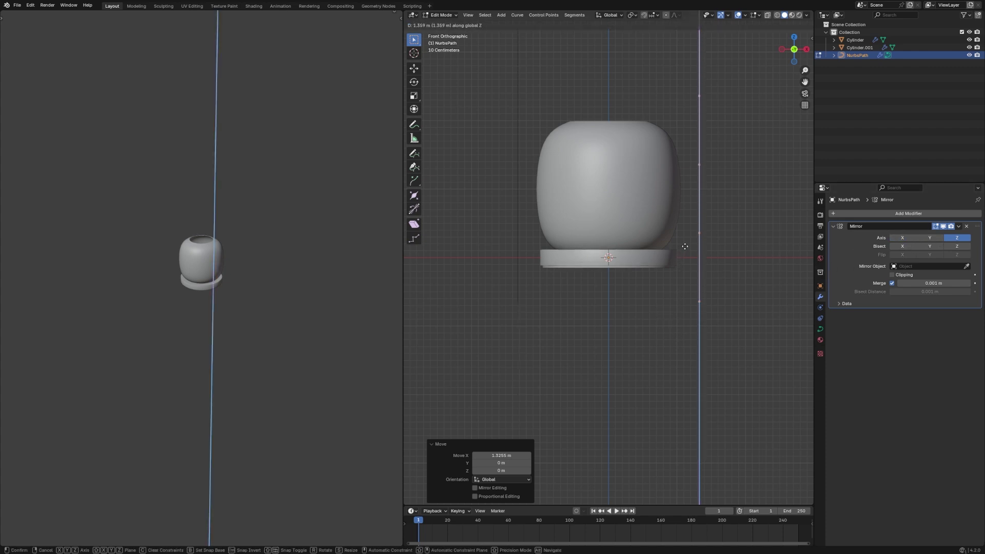
left_click(685, 246)
key("ctrl+z")
- Raise the whole mirrored path object about 1.13 m along Z in Object Mode
key("Tab")
key("g")
key("z")
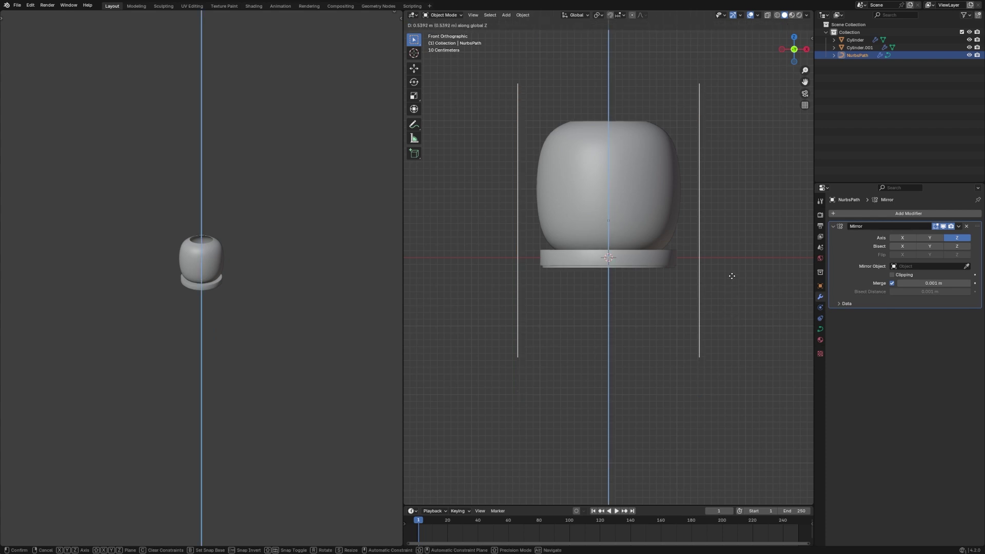
left_click(738, 237)
- Enable Clipping on the path's Mirror modifier and give the curve a round bevel with a depth of 0.03 m
key("Tab")
left_click_drag(722, 55, 689, 23)
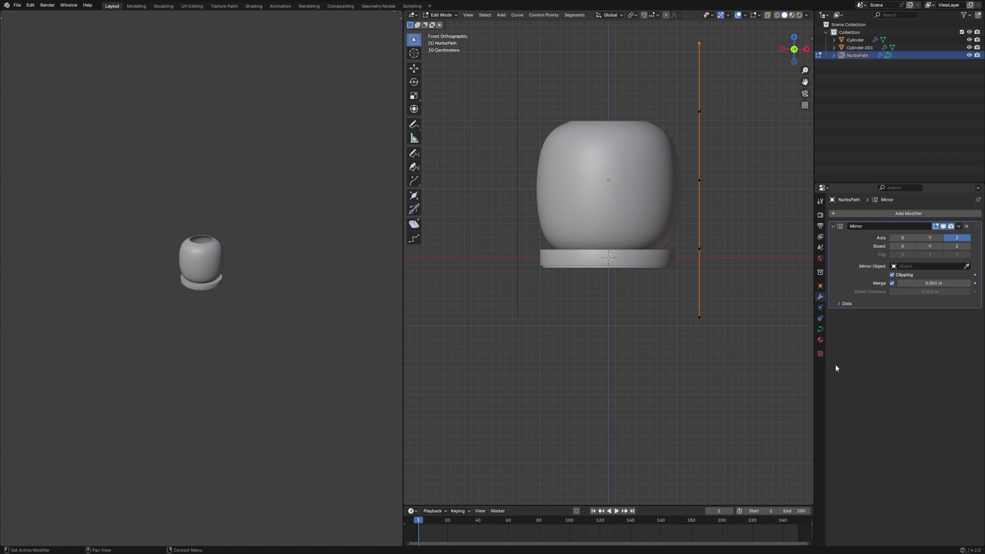
left_click(820, 328)
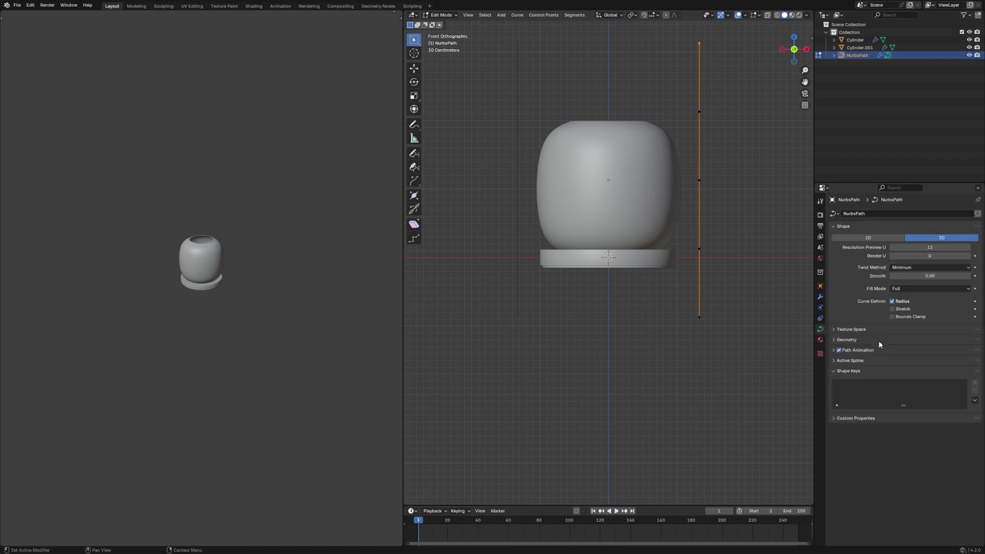
left_click(879, 341)
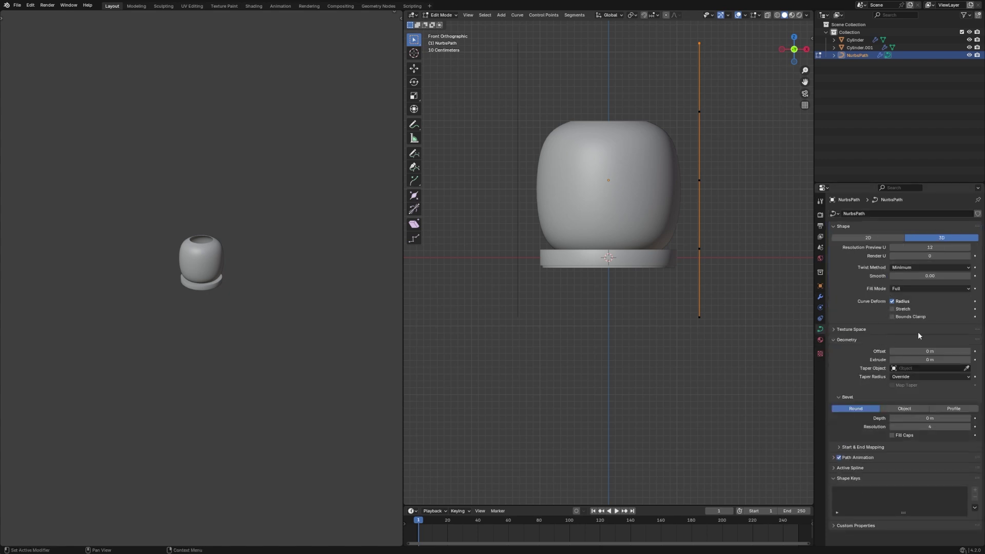
left_click(970, 419)
left_click(969, 419)
left_click(970, 419)
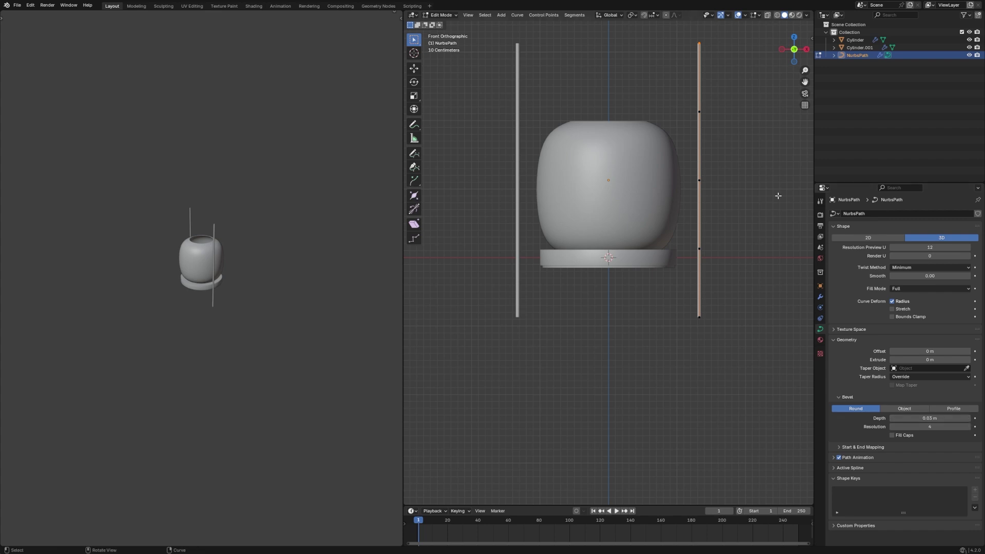
key("Tab")
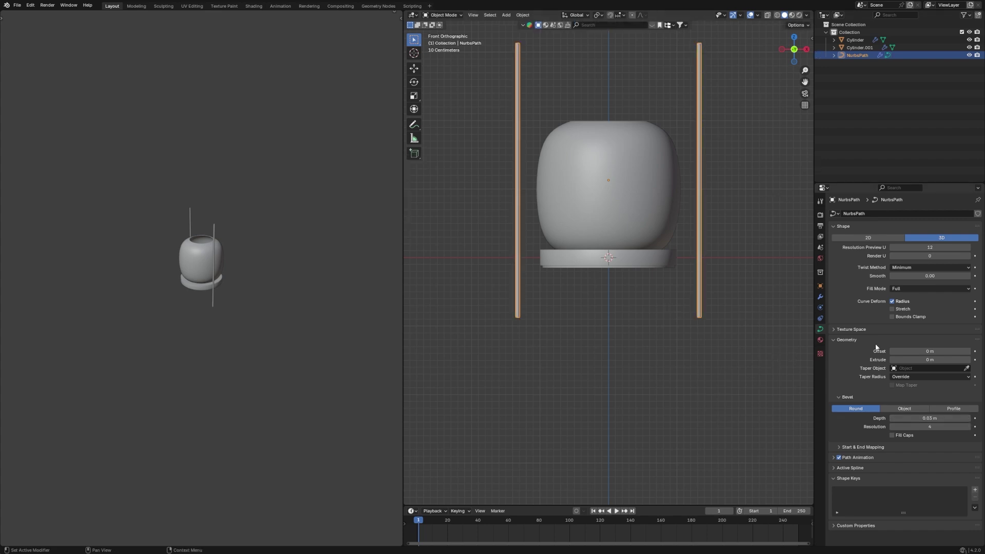
- Extrude the path's top end point about -1.47 m along X to the centre, joining both sides into a handle arch
key("Tab")
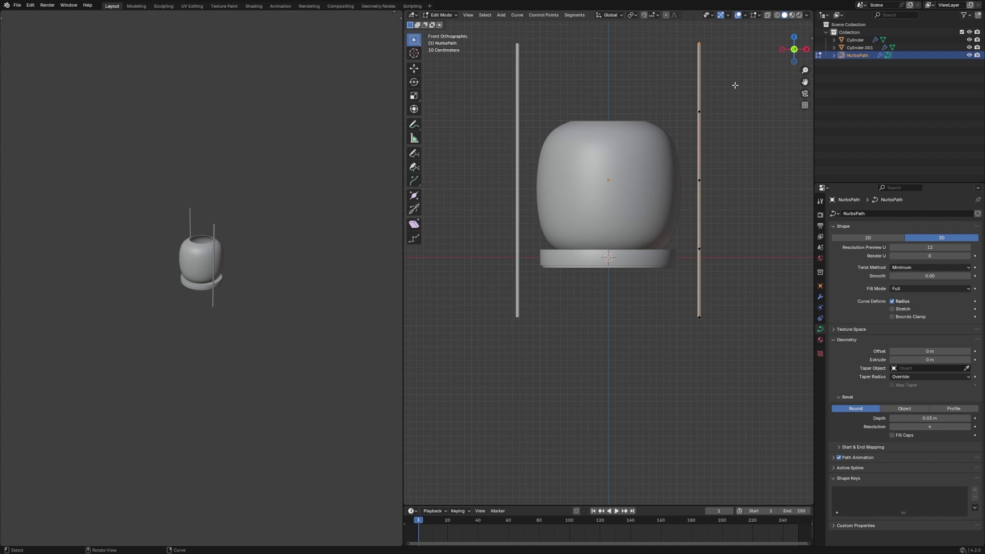
key("e")
right_click(735, 85)
key("g")
key("x")
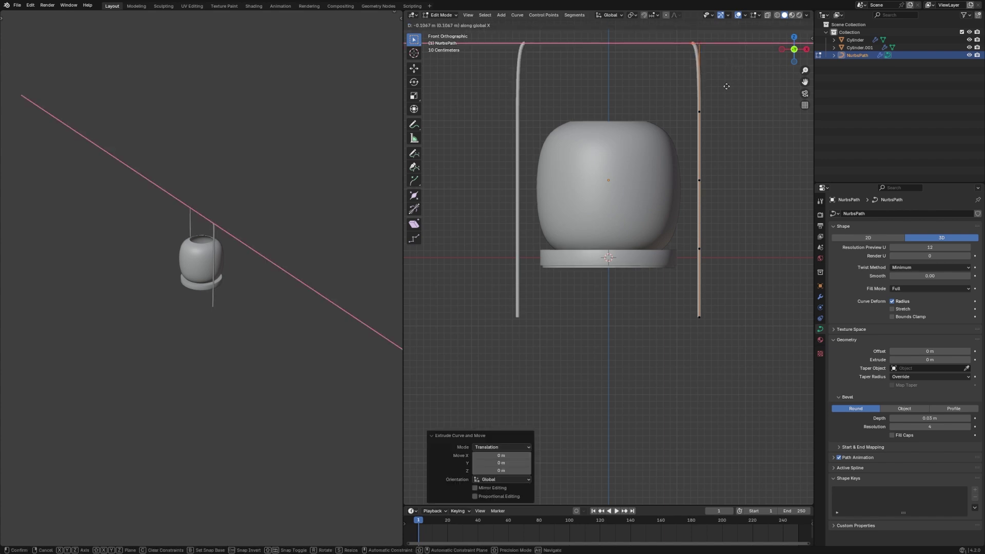
left_click(636, 92)
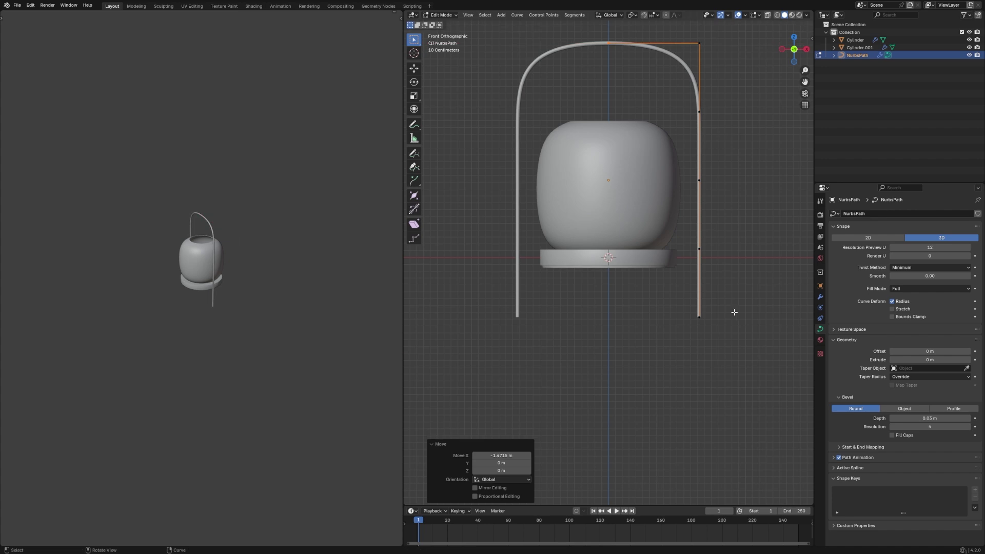
- Move the handle's bottom end point about -0.57 m in X and 0.86 m in Z into the base, and level the neighbouring corner point with it
key("g")
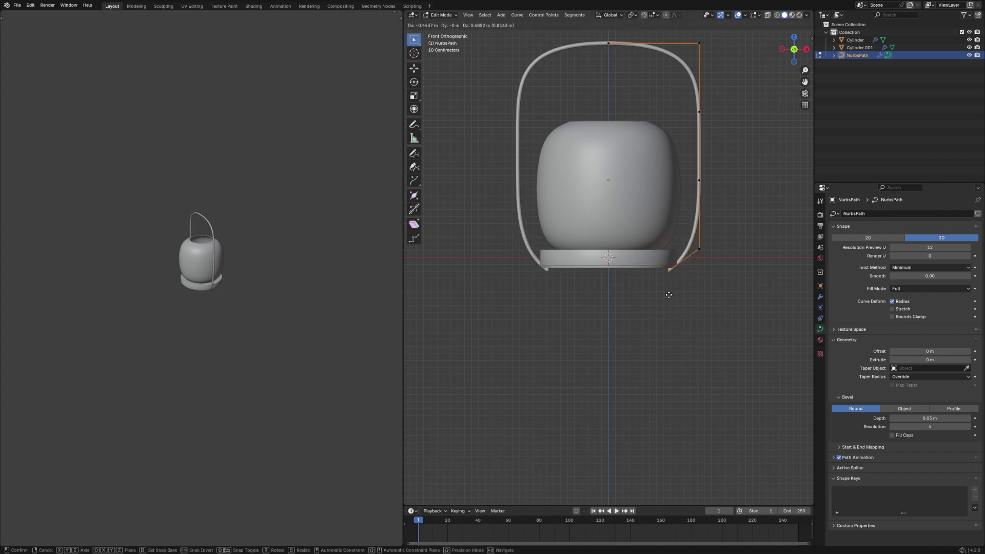
left_click(659, 284)
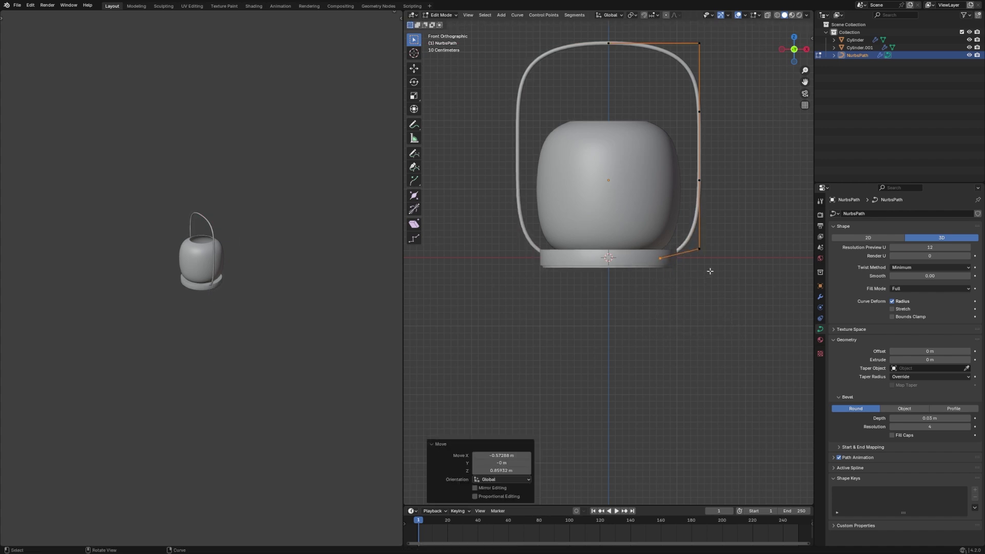
left_click(739, 241)
key("g")
key("z")
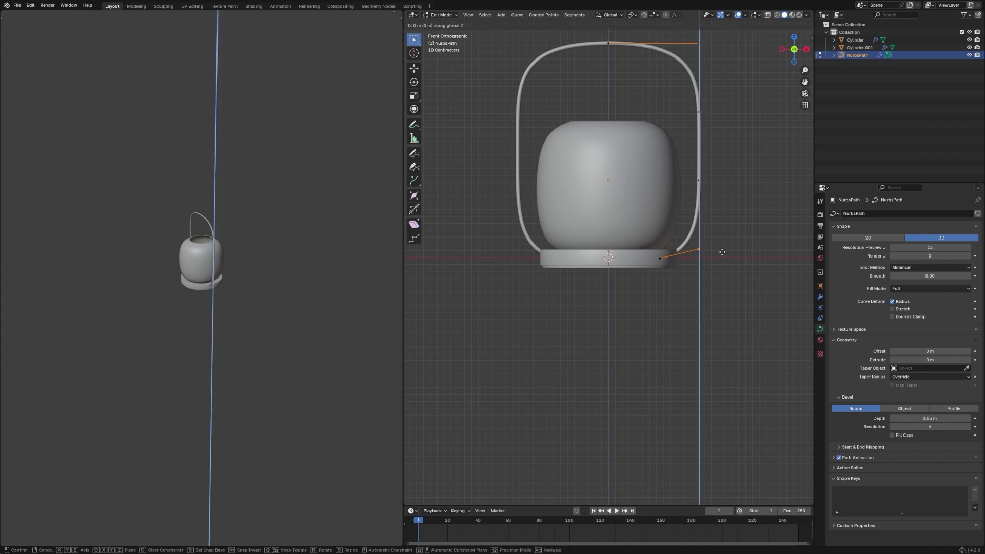
left_click(721, 264)
scroll(721, 263, "up", 2)
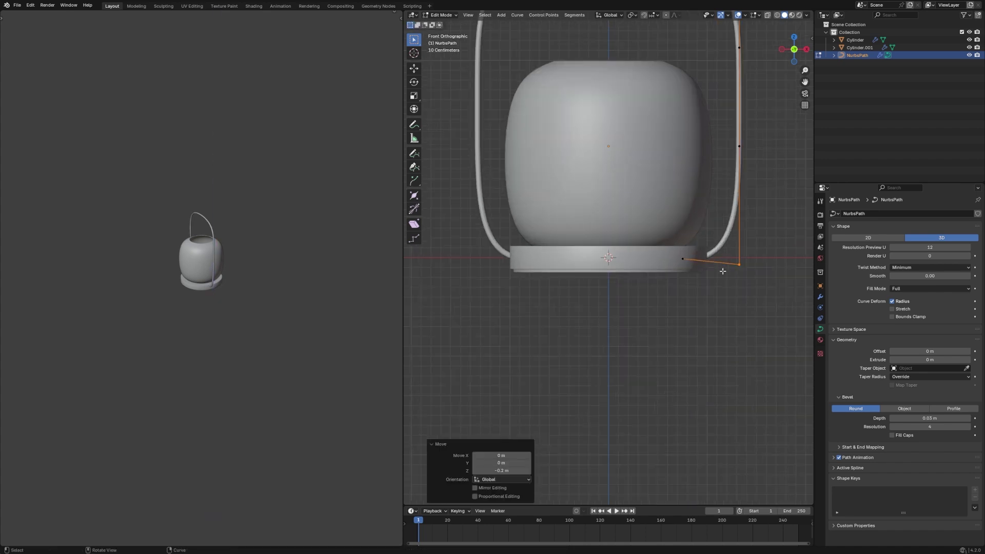
key("g")
key("z")
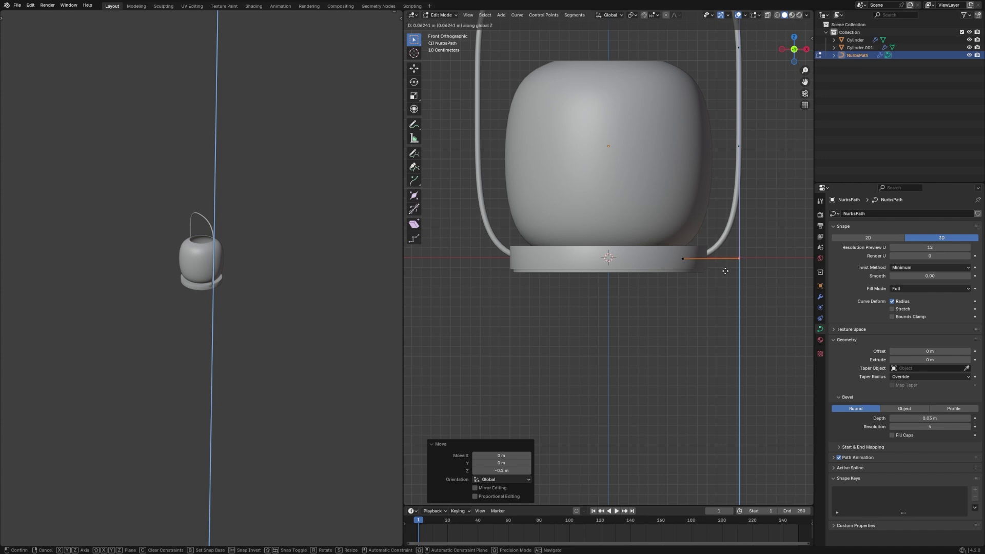
left_click(724, 271)
- Lower the handle's side control point above the bottom corner about 0.74 m along Z to tighten the lower bend
scroll(726, 270, "down", 3)
left_click_drag(750, 295, 668, 193)
key("g")
key("z")
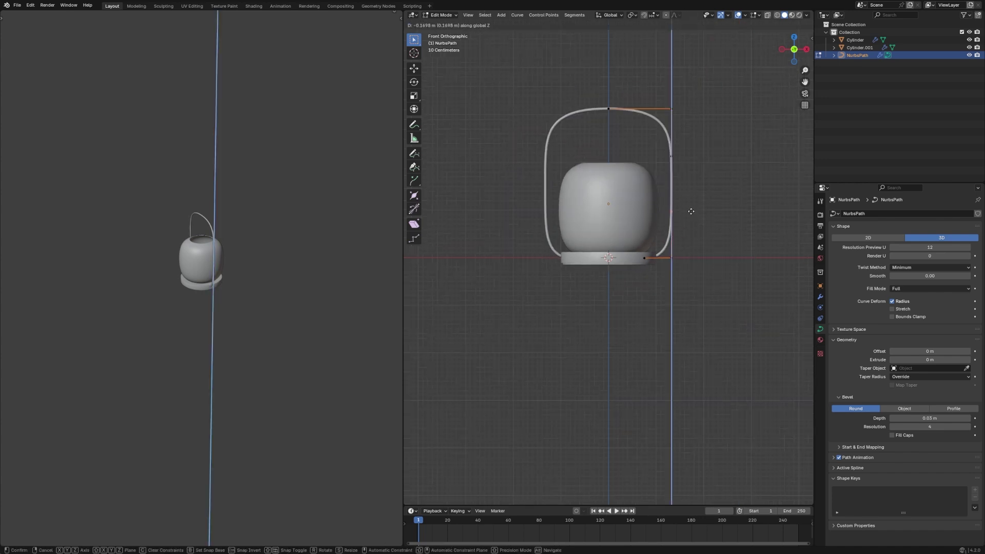
left_click(689, 236)
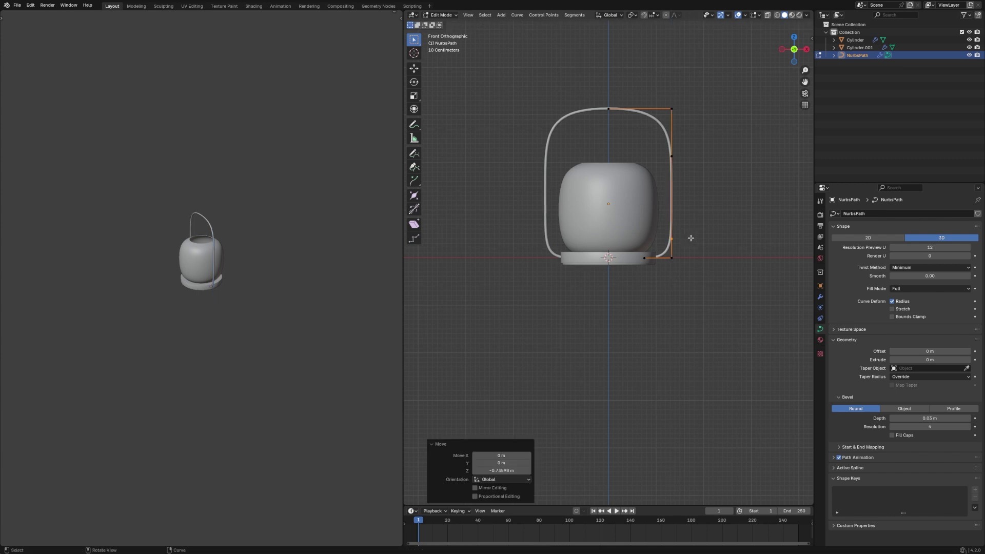
- Raise the handle's upper side control point along Z to tighten the bend at the top
scroll(690, 182, "up", 1)
key("KP_Decimal")
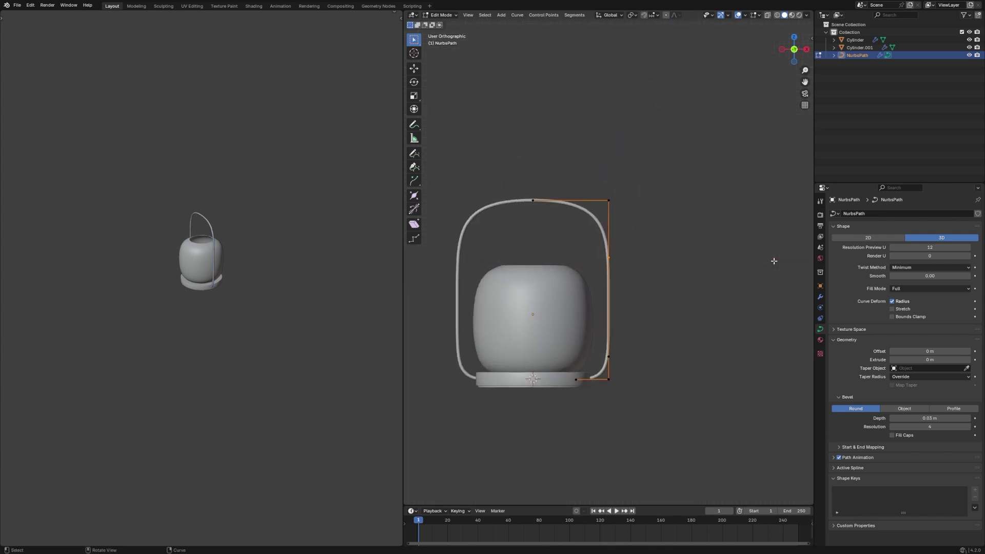
scroll(773, 262, "down", 1)
scroll(756, 268, "up", 4)
key("g")
key("z")
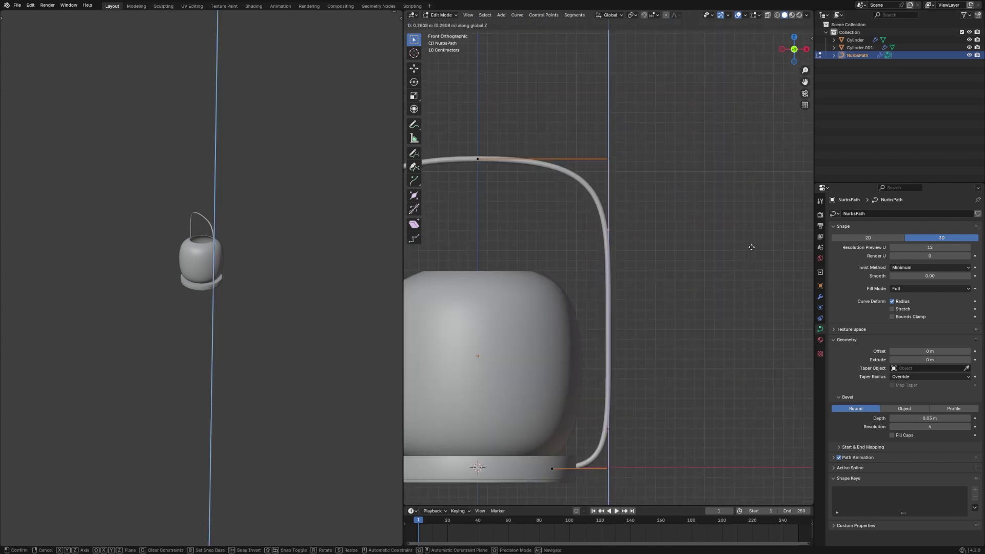
left_click(750, 251)
- Return to Object Mode and set the handle curve's bevel depth to 0.07 m
key("Tab")
scroll(741, 277, "down", 3)
middle_click_drag(737, 290, 650, 330)
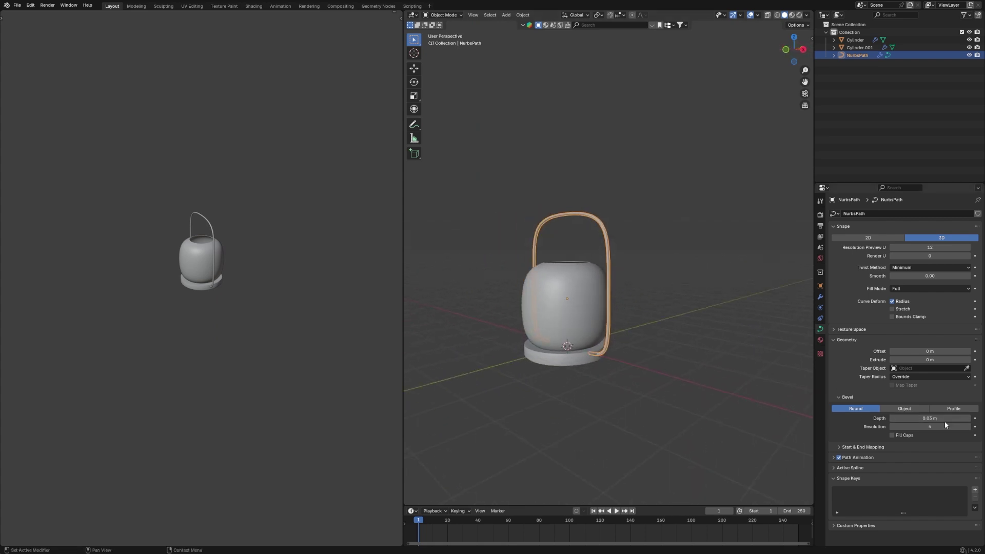
mouse_move(944, 418)
left_mouse_down()
mouse_move(975, 418)
mouse_move(951, 419)
left_mouse_up()
left_click(682, 368)
mouse_move(682, 369)
middle_mouse_down()
mouse_move(582, 346)
mouse_move(691, 359)
middle_mouse_up()
- Select the handle curve again, change its bevel resolution, and leave everything deselected
left_click(570, 313)
key("KP_1")
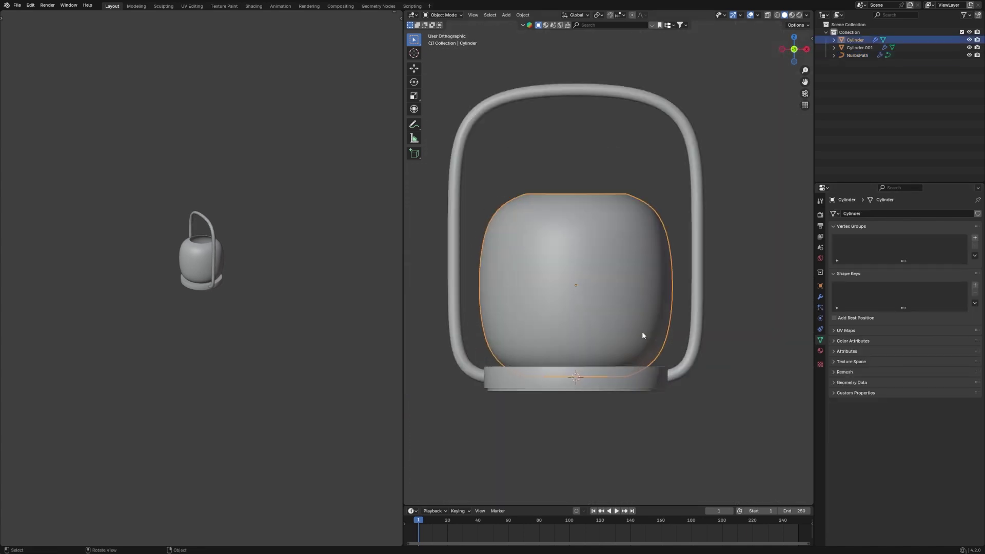
left_click(707, 327)
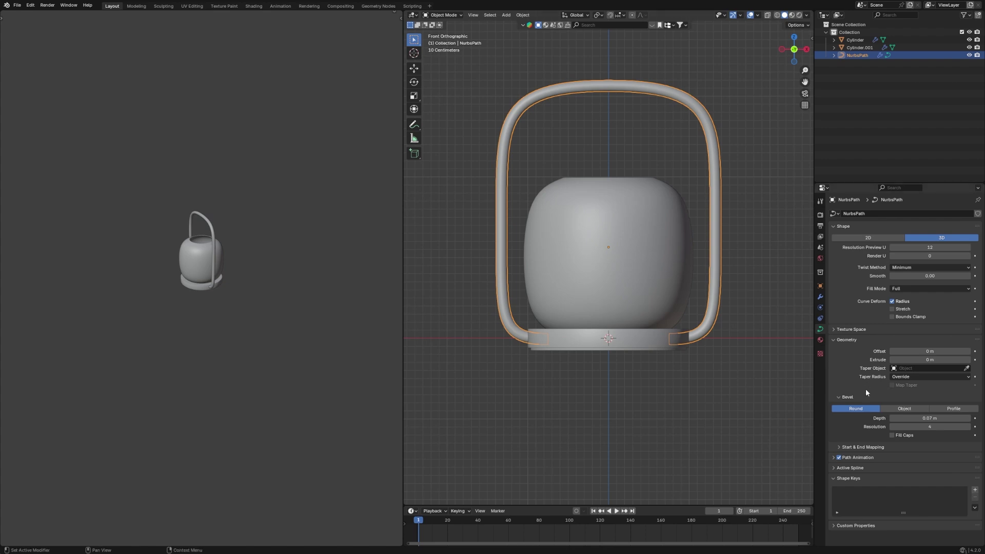
left_click(913, 428)
key("Return")
middle_click_drag(787, 387, 759, 405)
left_click(668, 370)
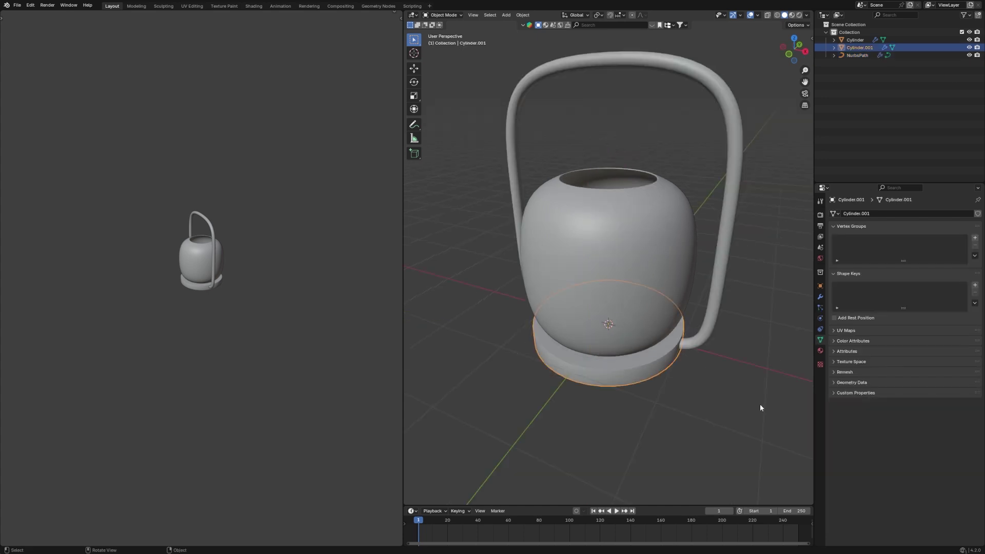
left_click(759, 404)
- Search the asset library for "bulb" and place a Light Bulb model inside the lamp body
middle_click_drag(756, 279, 762, 330)
scroll(762, 330, "up", 3)
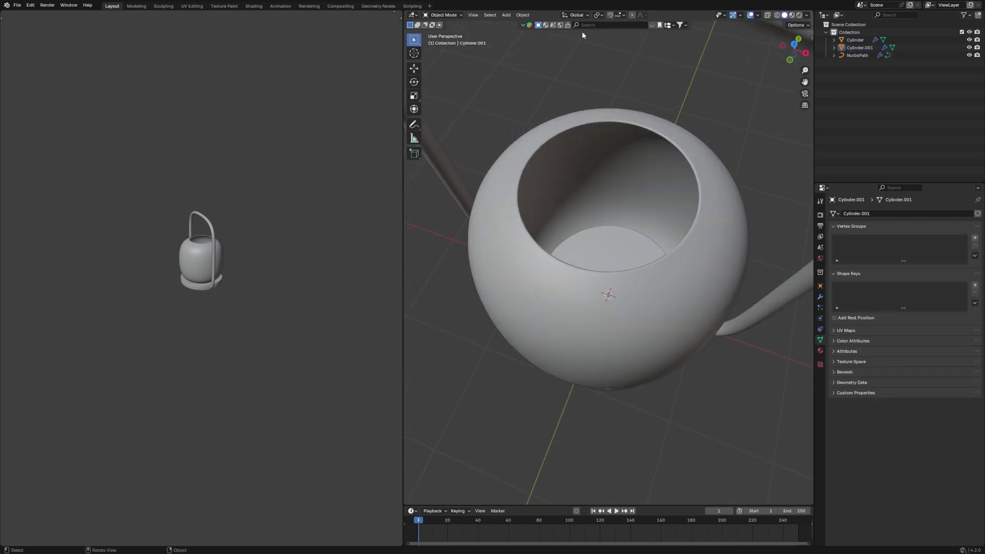
left_click(596, 24)
key("Return")
mouse_move(577, 89)
left_click_drag(577, 88, 627, 296)
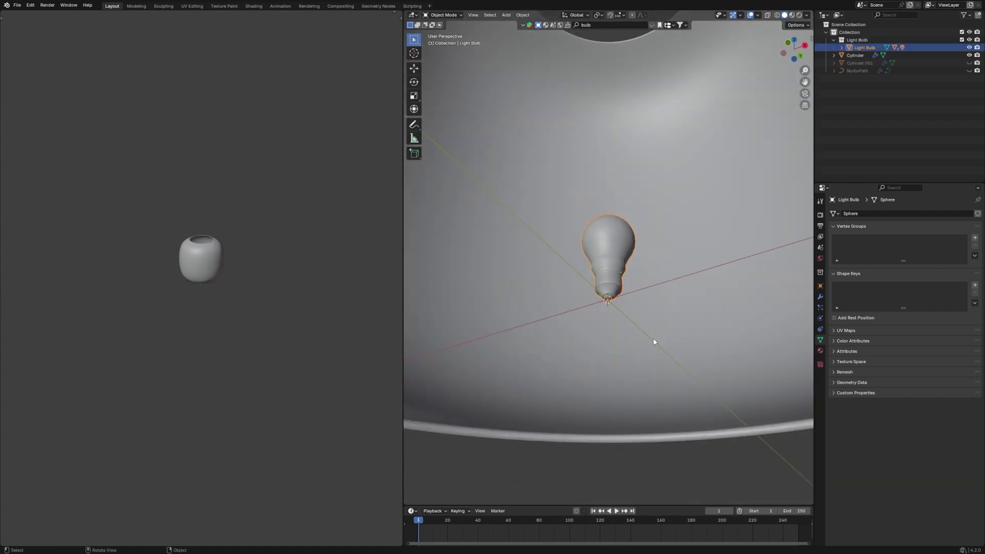
- Hide the base and handle, and scale the light bulb up by a factor of about 10.1
scroll(643, 303, "down", 5)
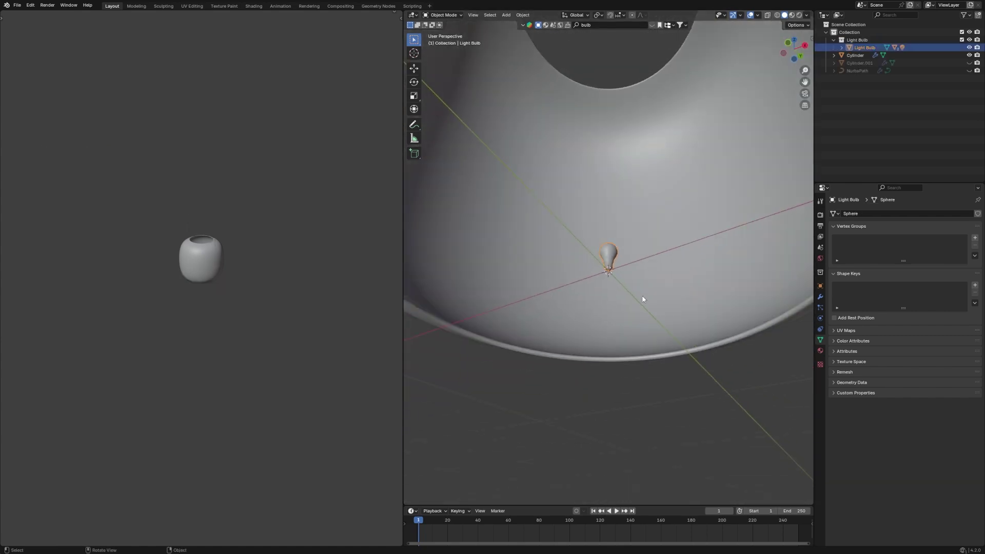
key("s")
left_click(872, 103)
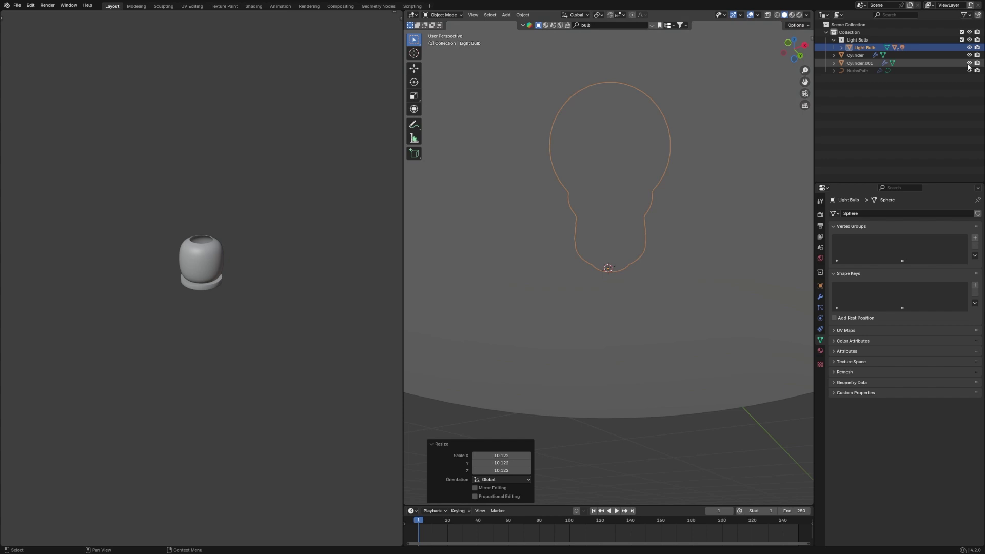
- Unhide the base and handle, and show the whole lamp in material preview with the shader editor open
left_click_drag(969, 70, 969, 63)
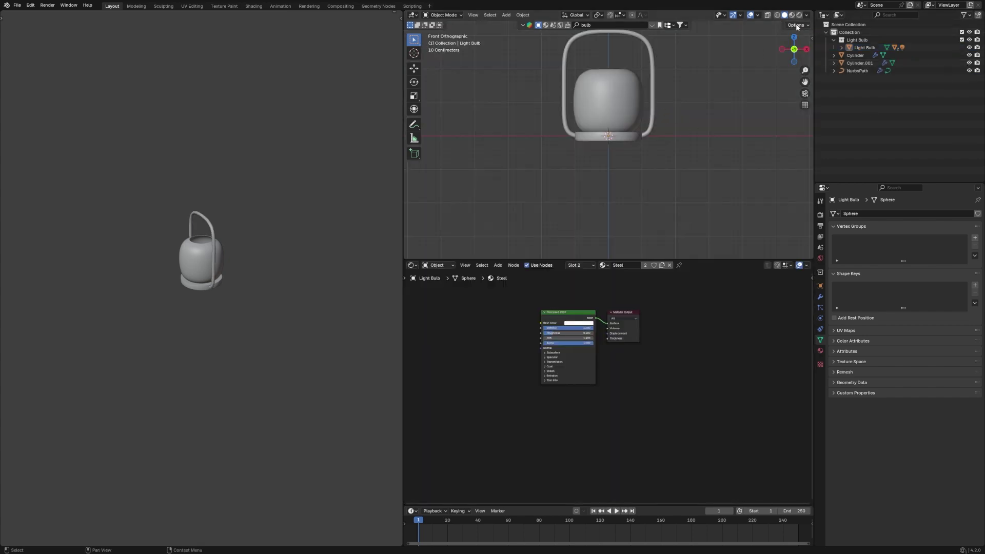
left_click(791, 15)
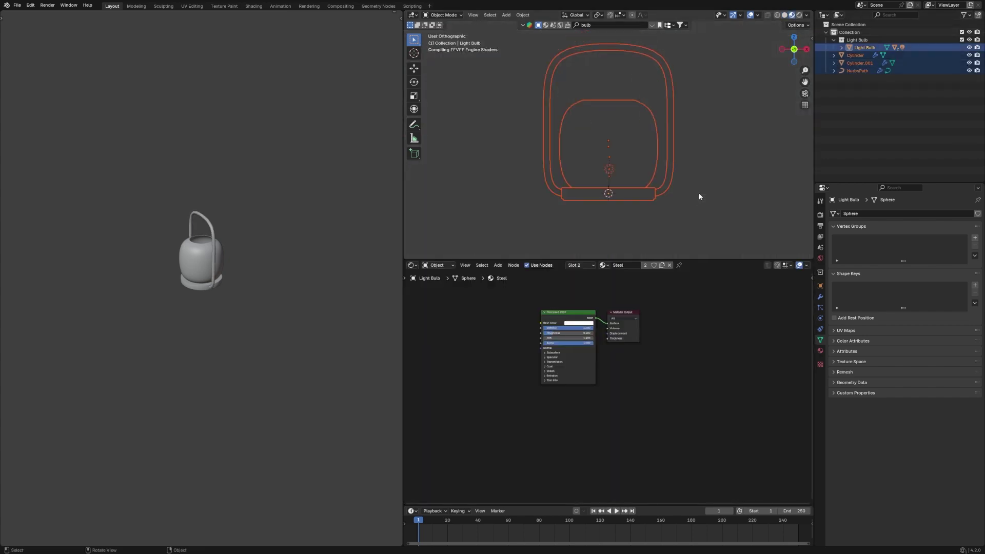
middle_click_drag(736, 160, 657, 179)
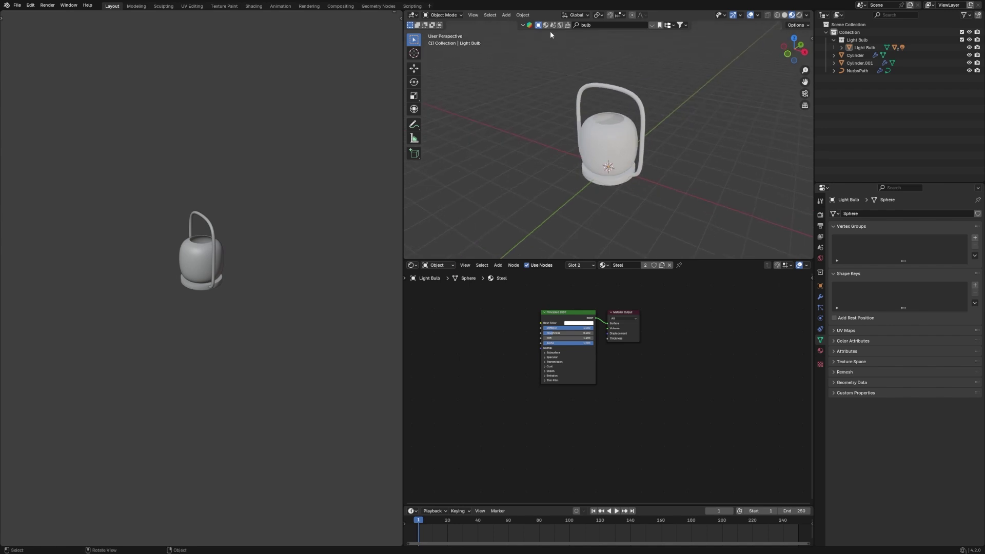
- Search the material library for "canvas" and assign Hessian Canvas Fabric to the lamp body
left_click(612, 139)
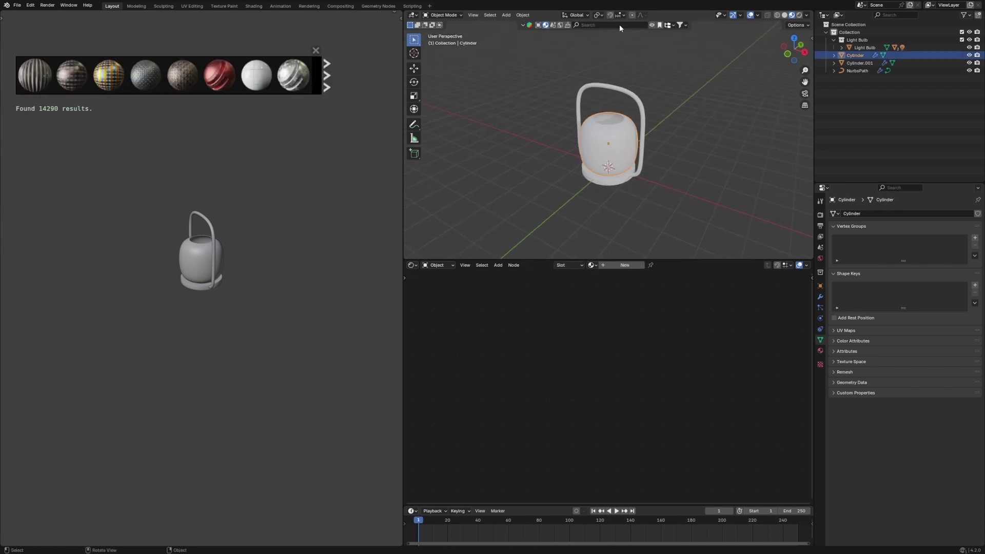
left_click(619, 25)
type("canvas")
key("Return")
mouse_move(115, 81)
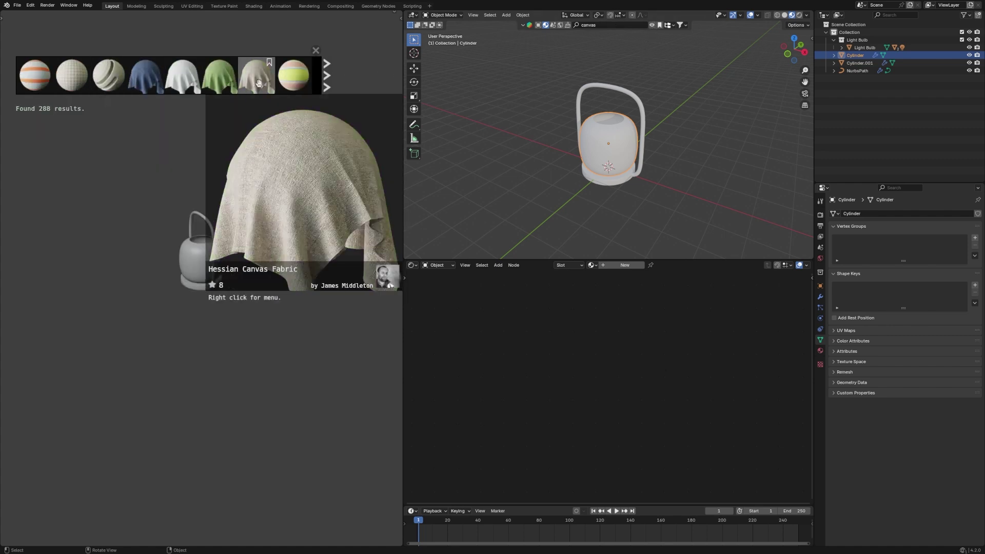
left_click_drag(260, 83, 451, 78)
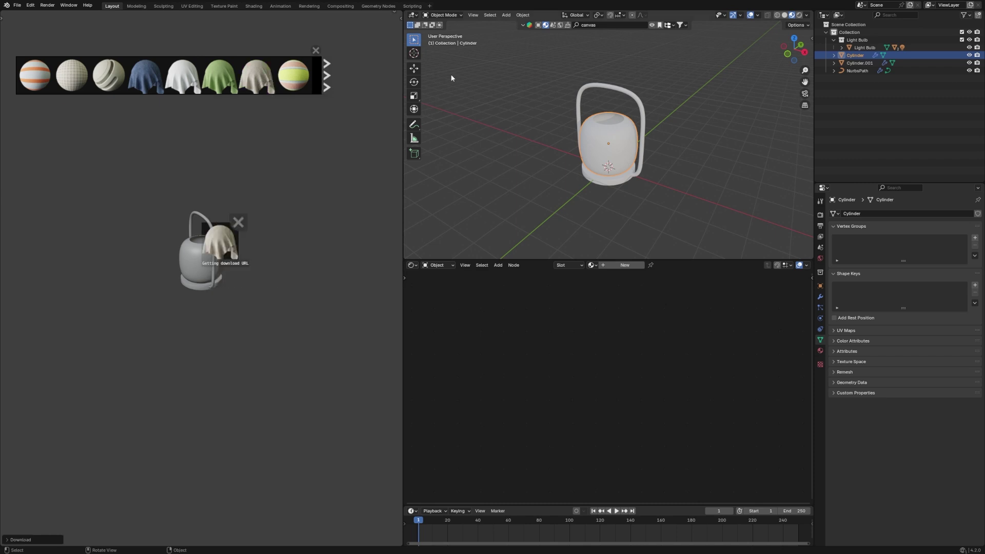
left_click(316, 50)
- Apply the lamp body's scale
scroll(516, 147, "up", 4)
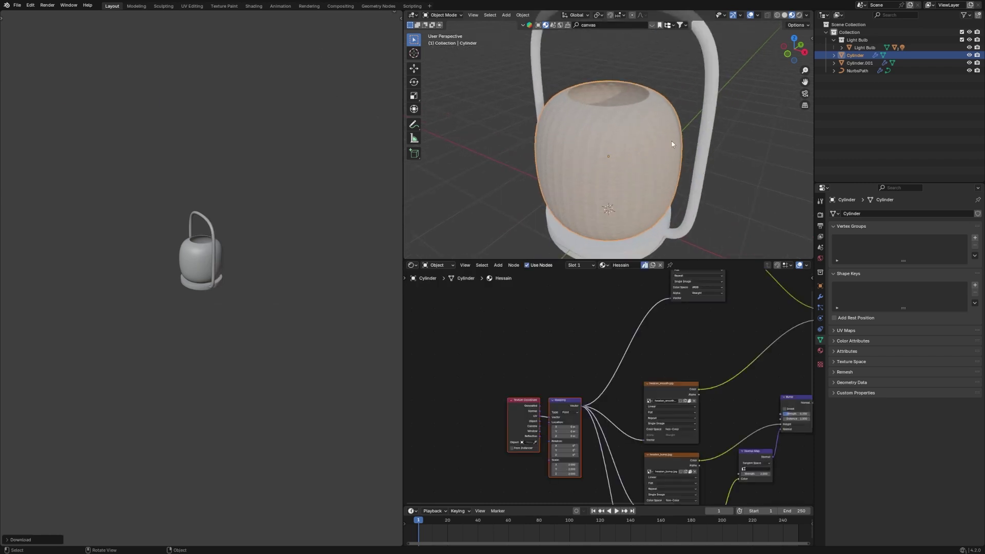
scroll(642, 147, "down", 1)
middle_click_drag(642, 147, 669, 143)
scroll(637, 146, "up", 4)
scroll(637, 147, "down", 2)
scroll(667, 140, "up", 6)
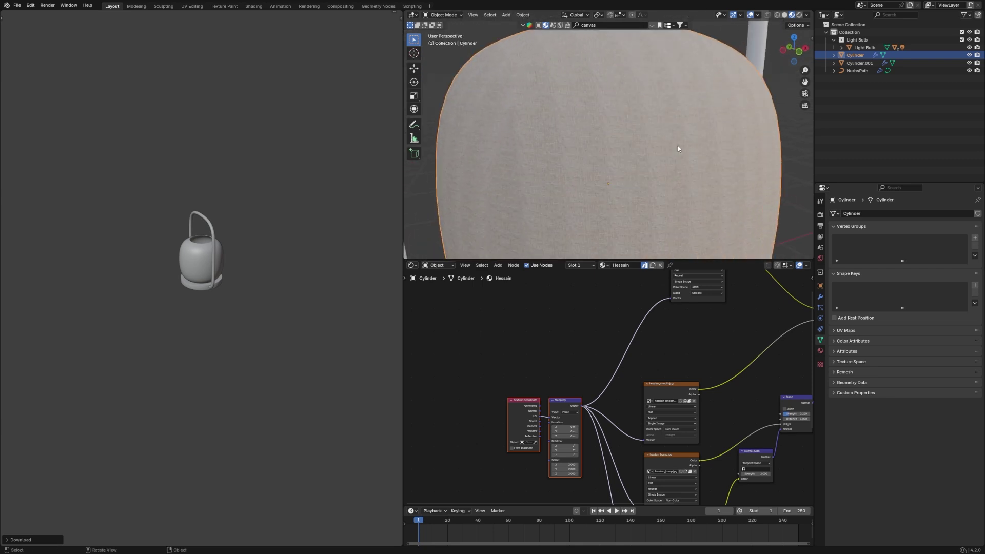
scroll(648, 152, "down", 5)
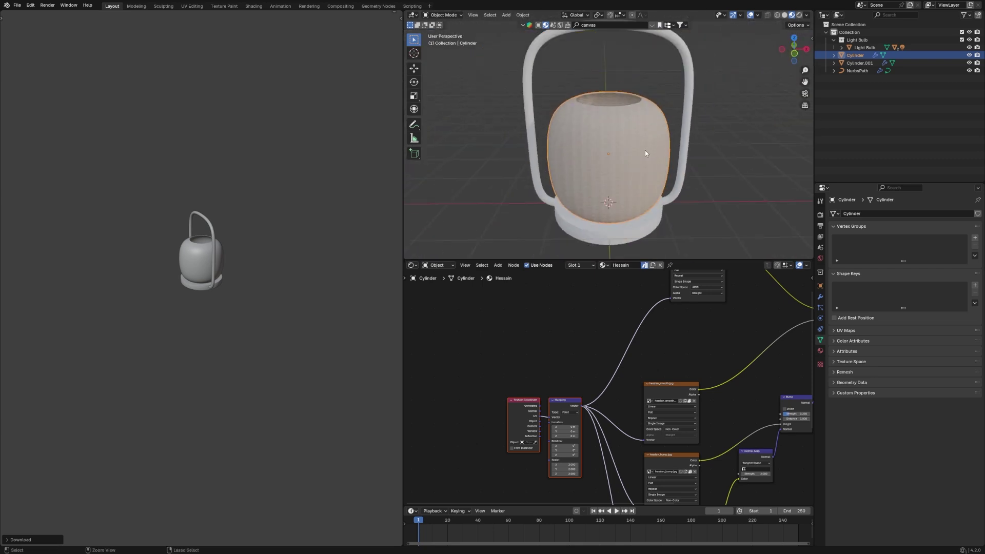
key("ctrl+a")
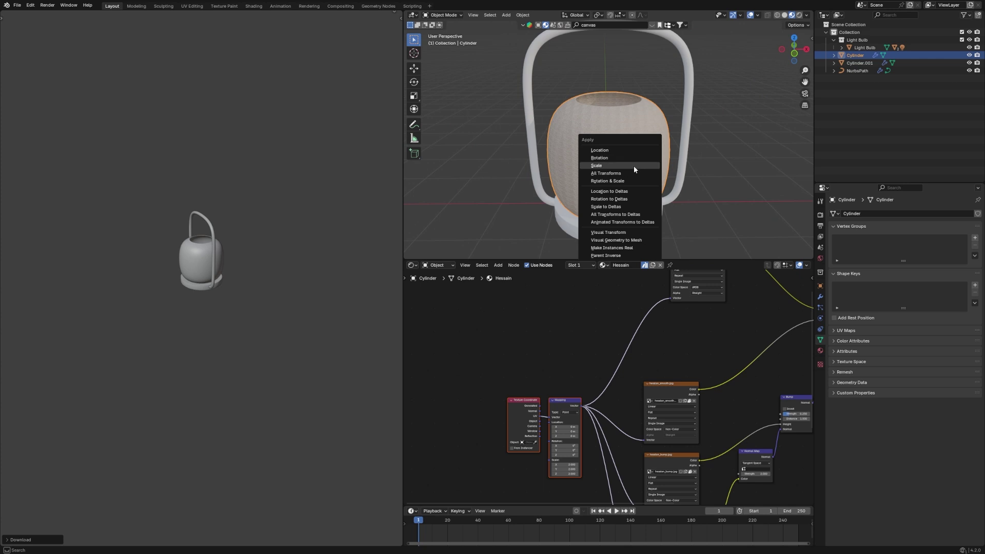
left_click(636, 165)
- Reopen the material search results and reapply Hessian Canvas Fabric to the lamp body
middle_click_drag(636, 165, 620, 74)
left_click(652, 27)
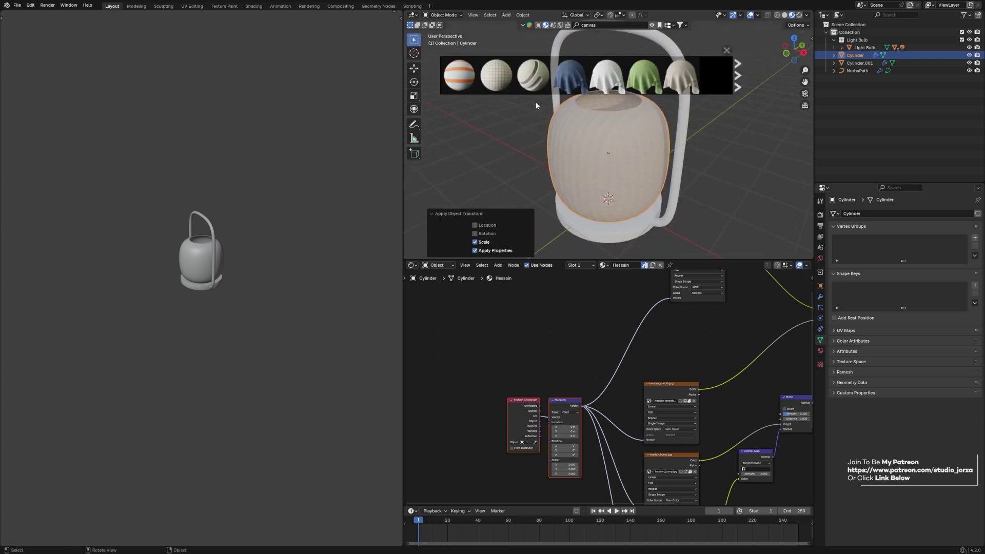
left_click(688, 91)
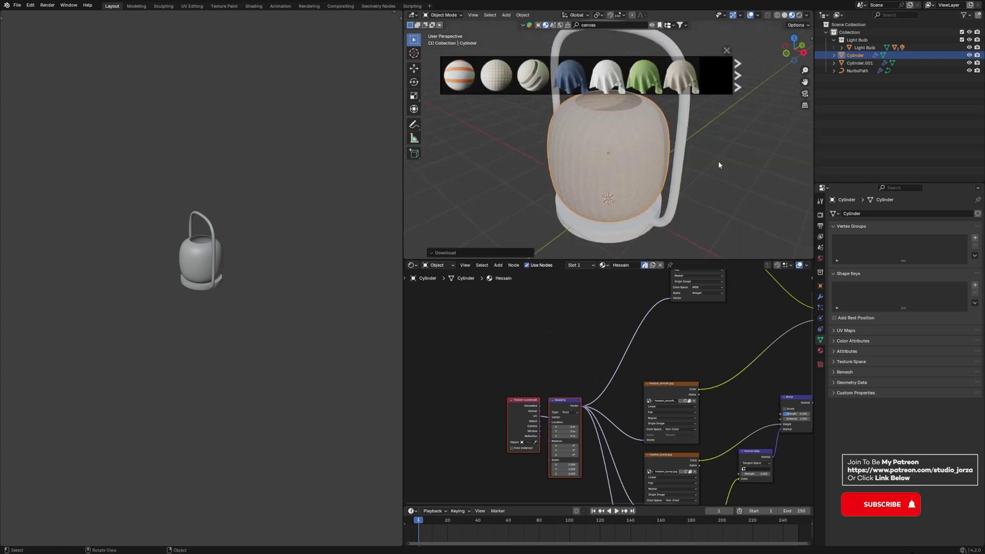
middle_click_drag(686, 187, 643, 193)
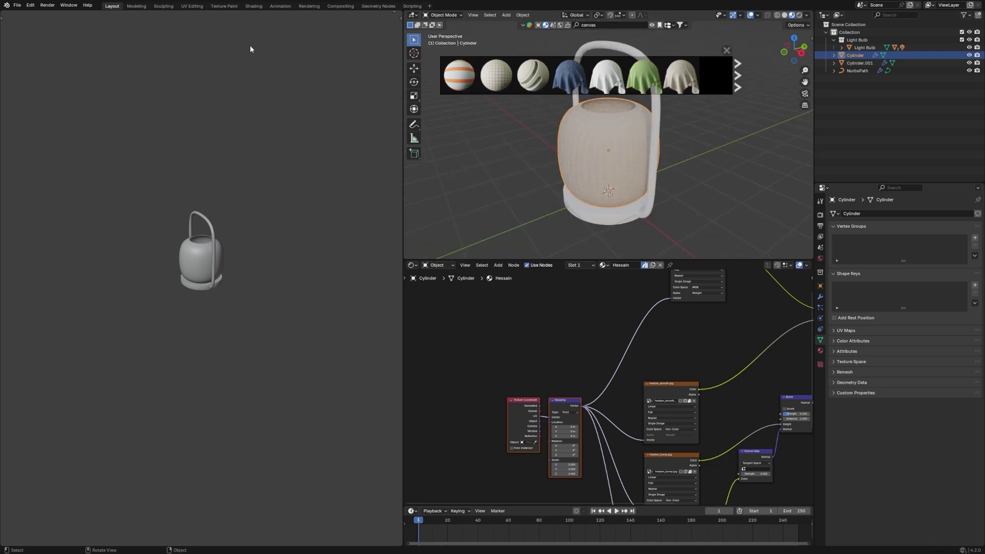
- Switch to UV editing and unwrap the whole lamp body with Smart UV Project
left_click(193, 6)
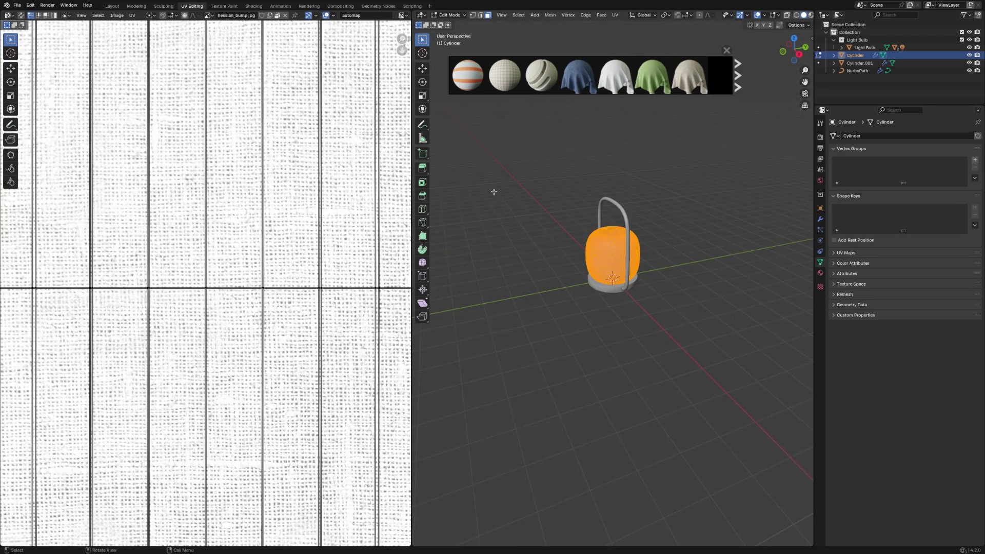
scroll(266, 283, "down", 8)
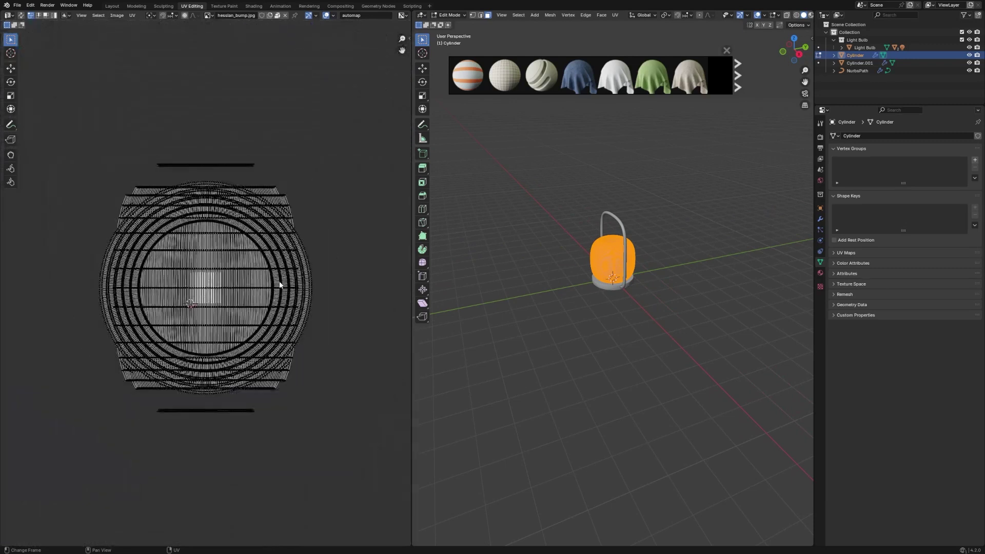
key("a")
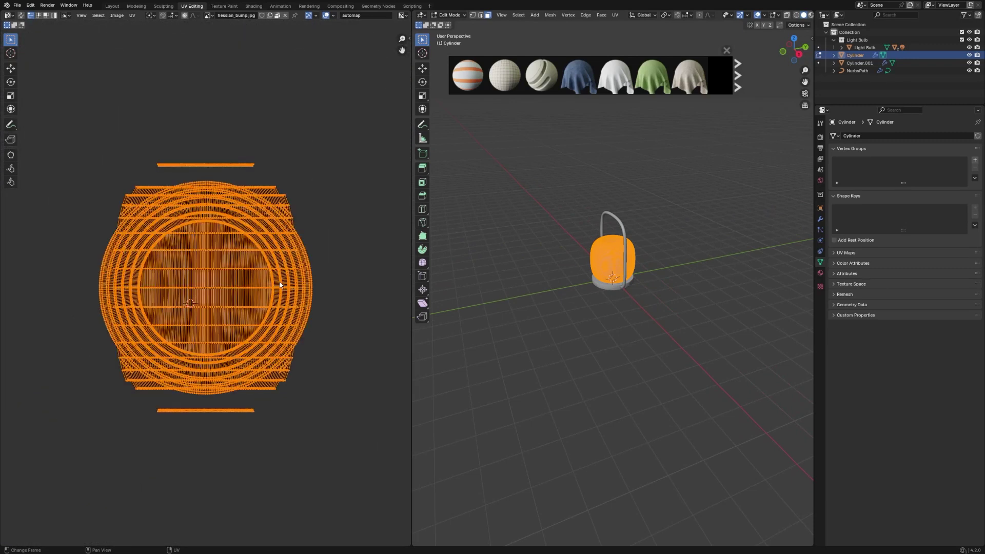
key("u")
left_click(302, 287)
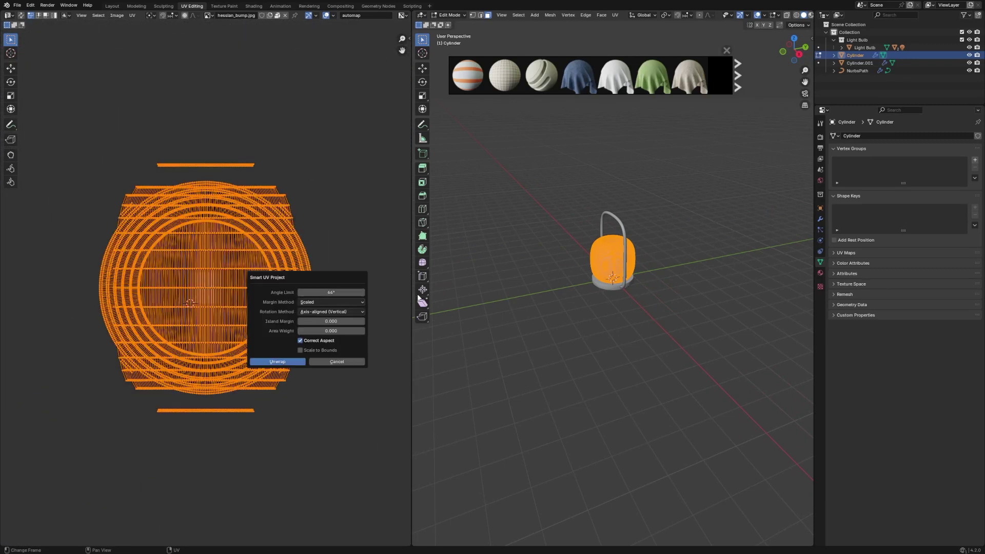
left_click(277, 362)
- Show the unwrapped lamp body in material preview and close the asset results
scroll(770, 76, "up", 7)
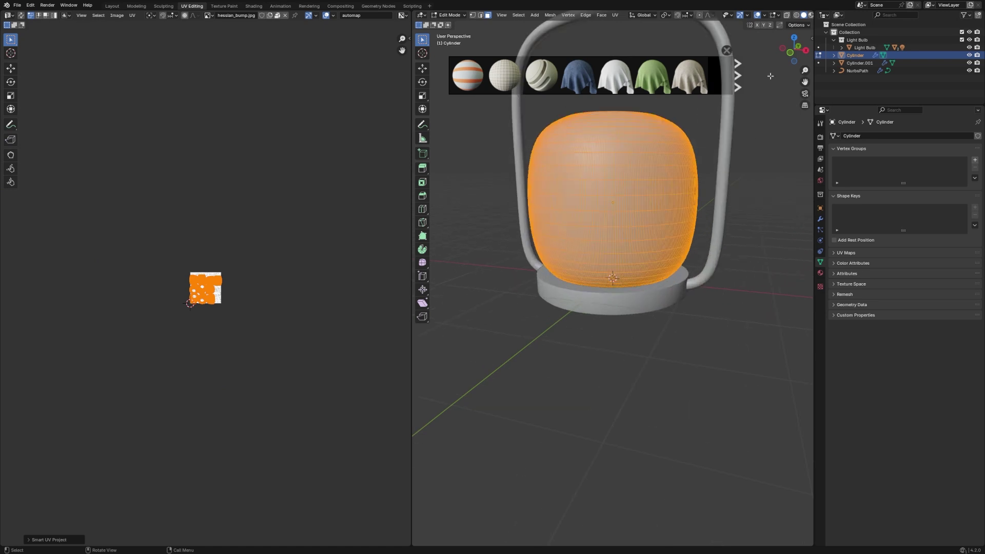
left_click(803, 16)
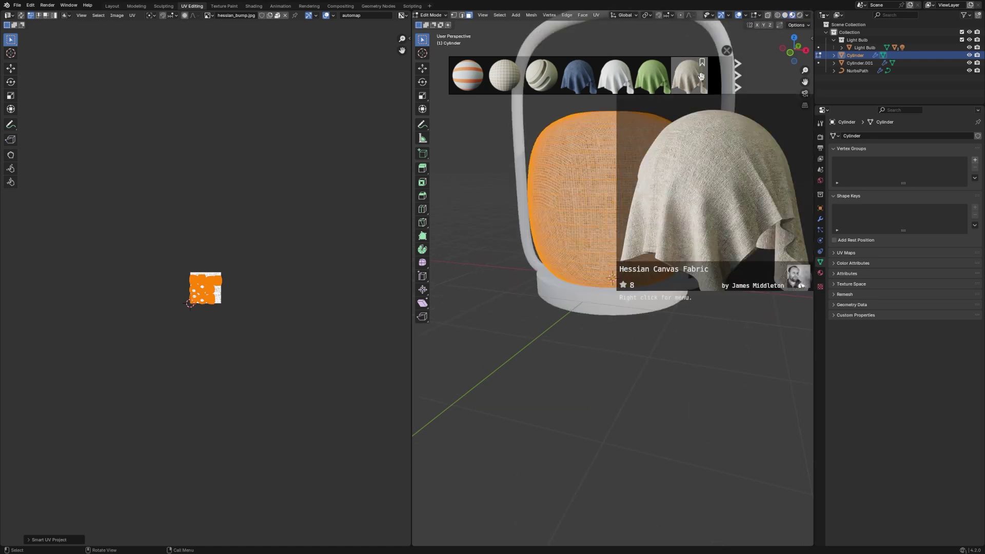
left_click(726, 50)
middle_click_drag(726, 93, 771, 66)
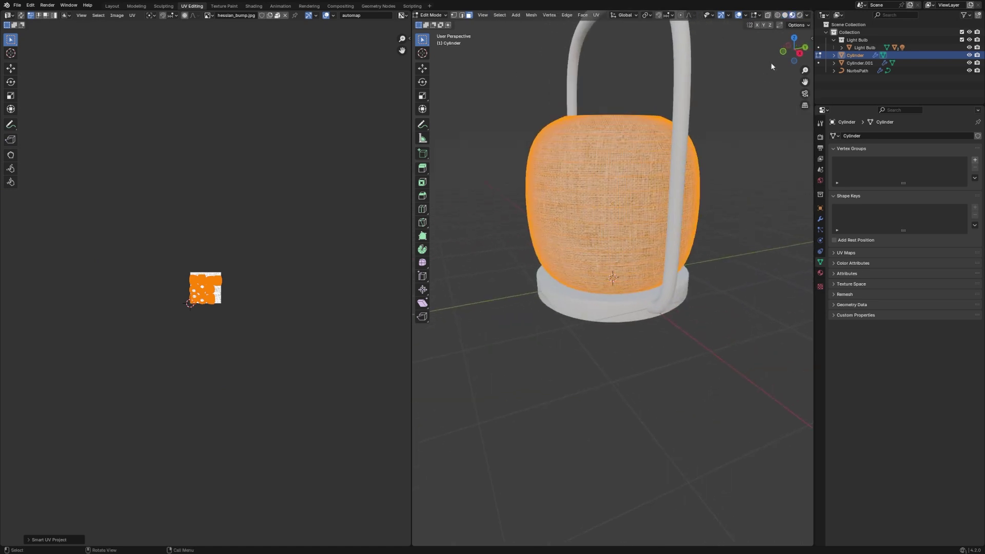
middle_click_drag(687, 141, 662, 169)
- Scale up the lamp body's UVs for a finer fabric weave and return to Object Mode
key("s")
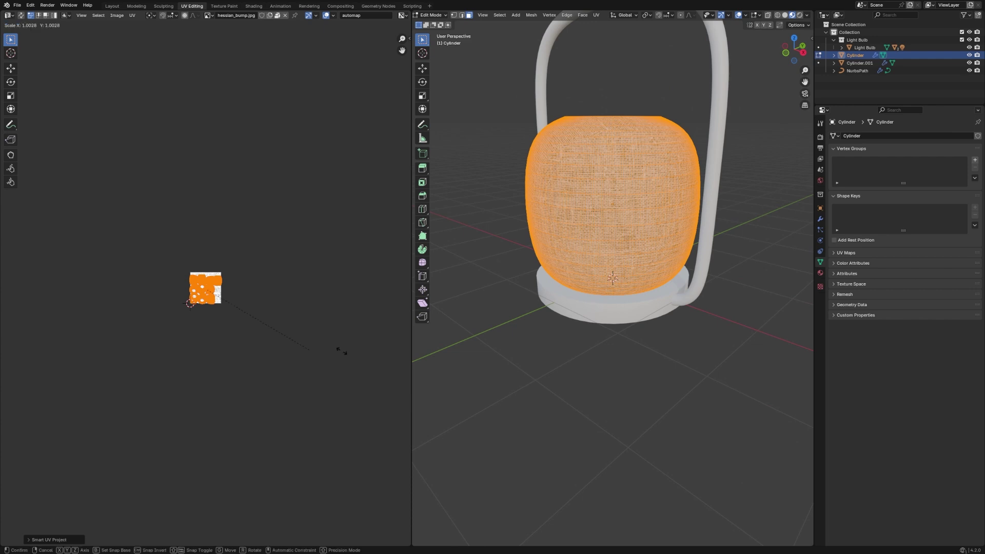
left_click(159, 303)
key("Tab")
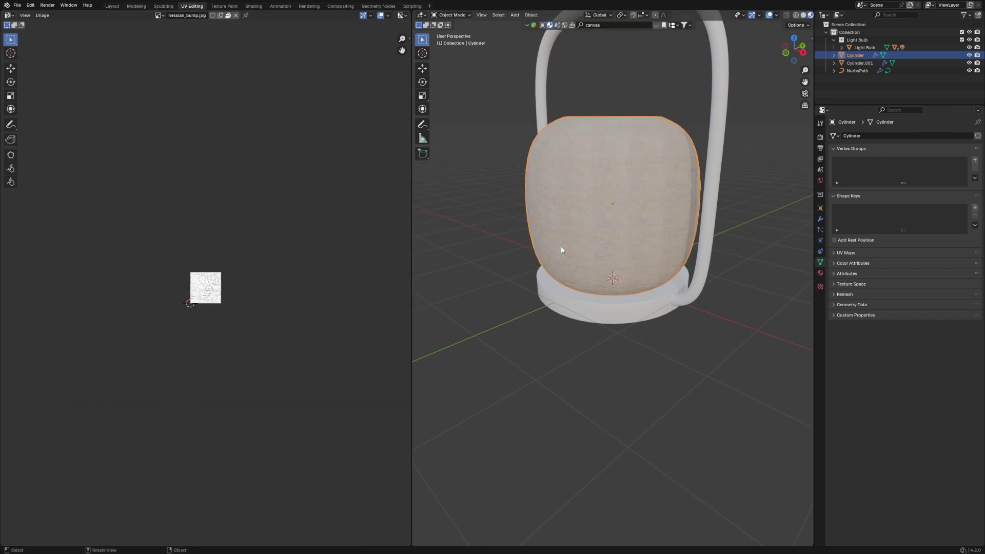
middle_click_drag(561, 251, 485, 238)
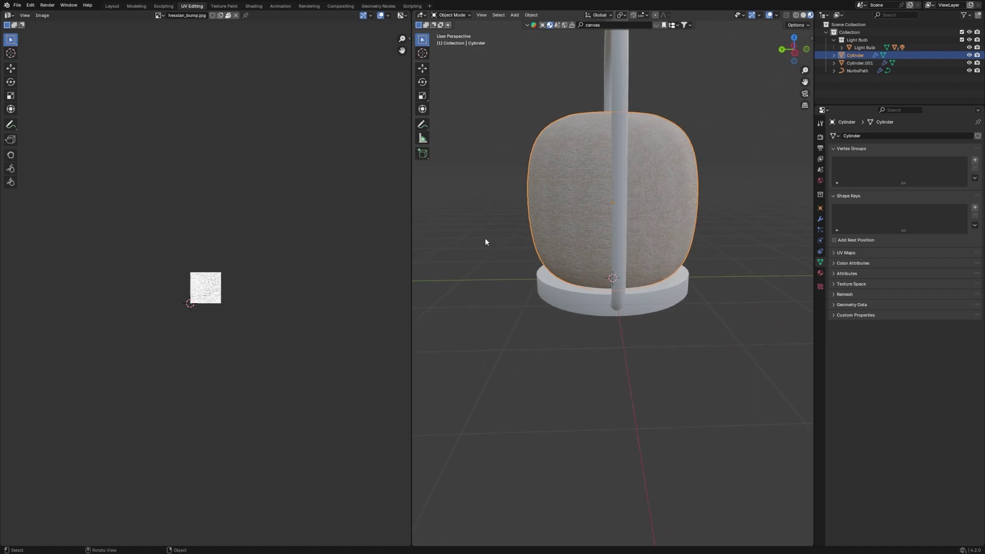
- Return to the layout workspace and reduce the handle curve's bevel depth to 0.05 m
left_click(112, 7)
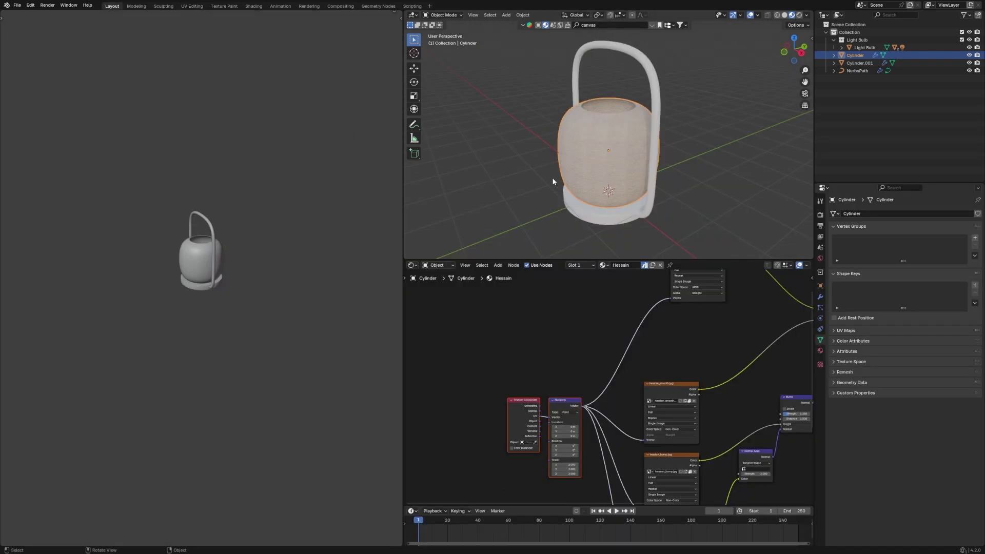
left_click(657, 82)
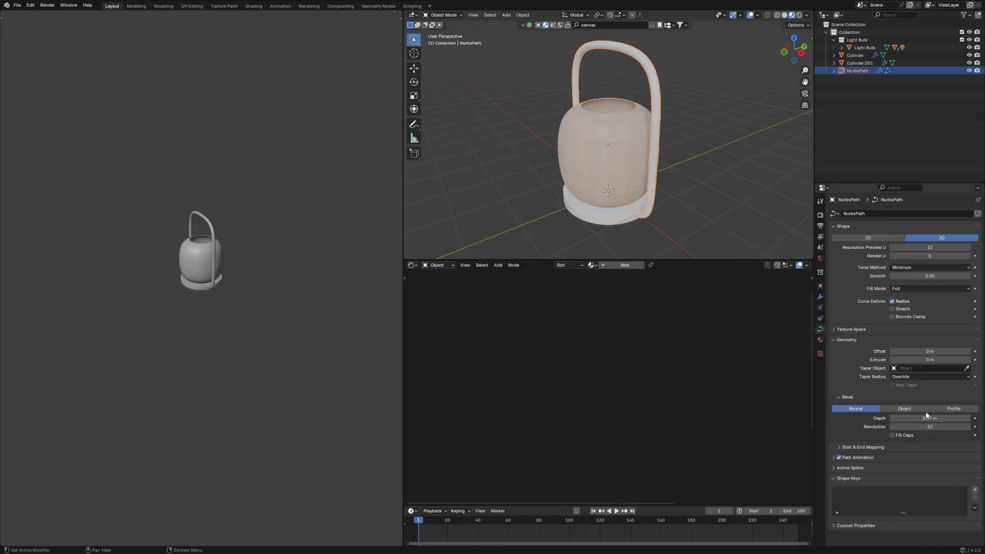
left_click(892, 419)
left_click(892, 420)
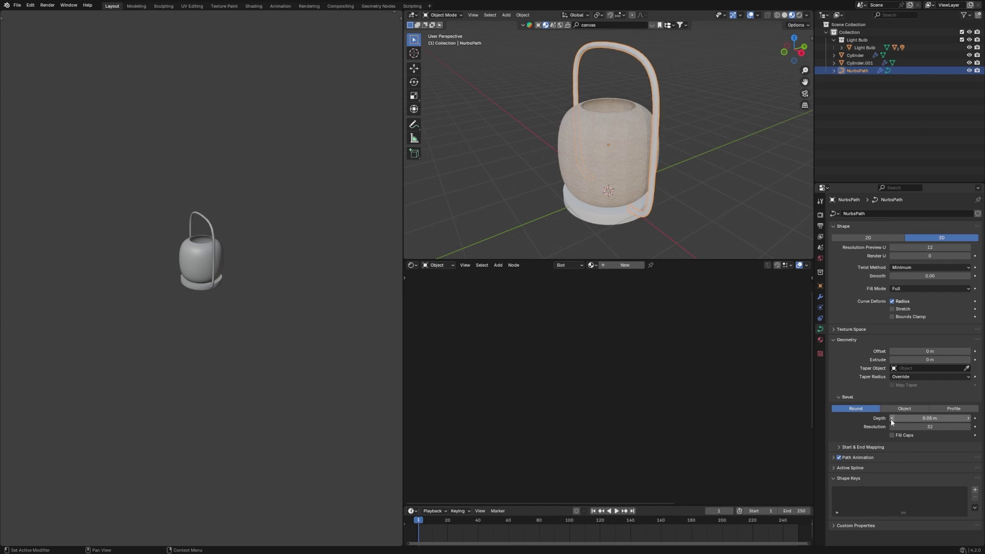
middle_click_drag(749, 230, 770, 275)
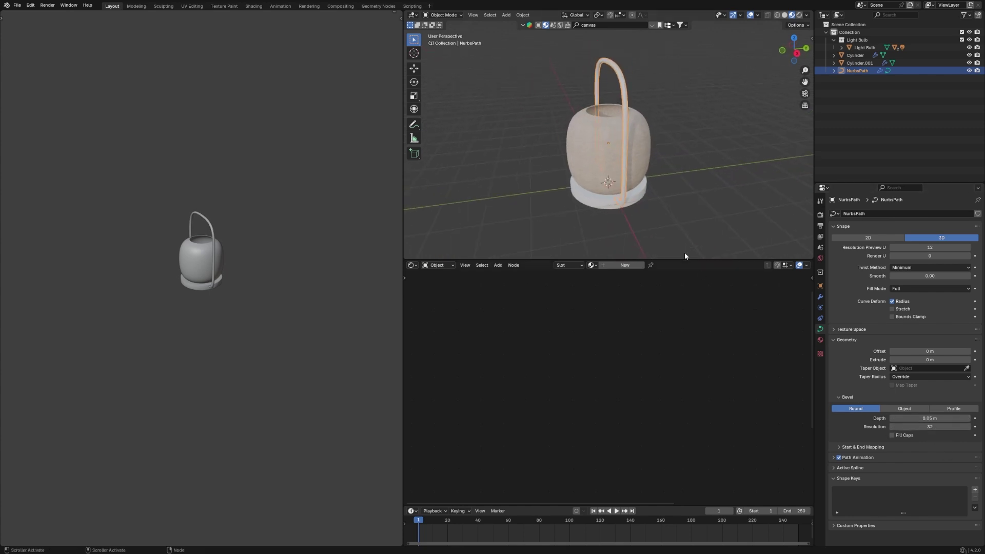
middle_click_drag(684, 251, 694, 221)
- Create a new material for the handle and shift its nodes to make room before the Principled BSDF
left_click(639, 96)
left_click(650, 85)
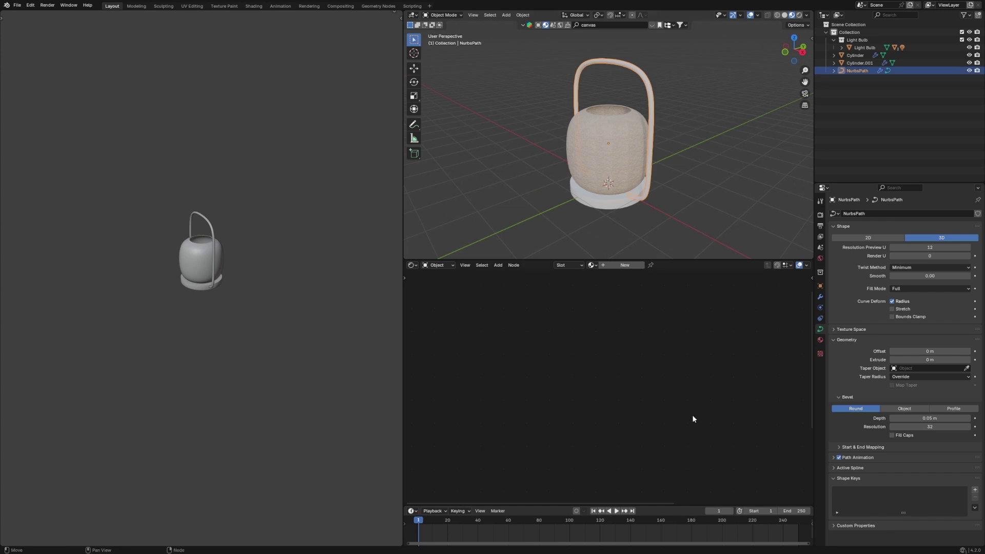
left_click(624, 265)
scroll(624, 361, "up", 1)
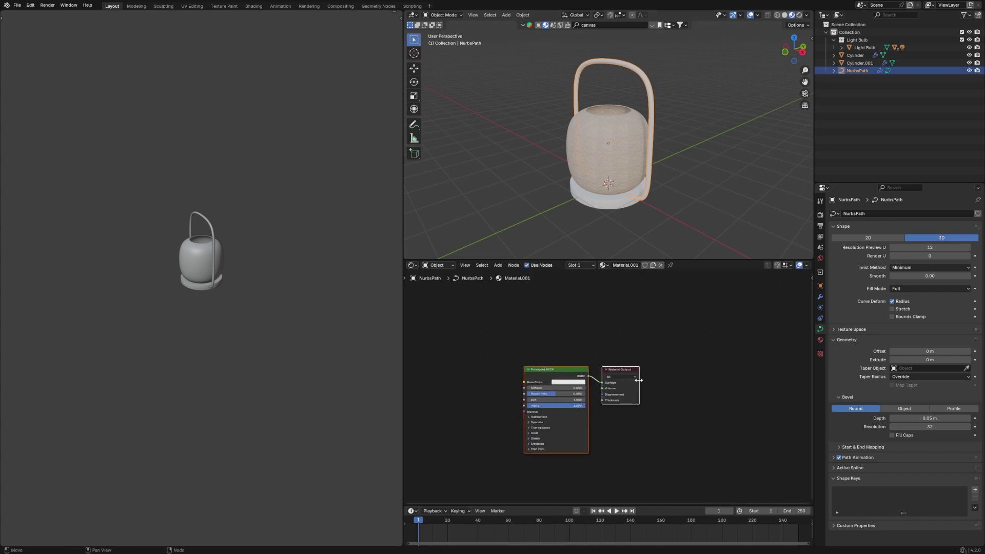
left_click_drag(637, 372, 687, 366)
left_click(559, 343)
middle_click_drag(556, 343, 631, 334)
- Add a Color Ramp node before the Principled BSDF in the handle material
key("shift+a")
left_click(566, 337)
type("color")
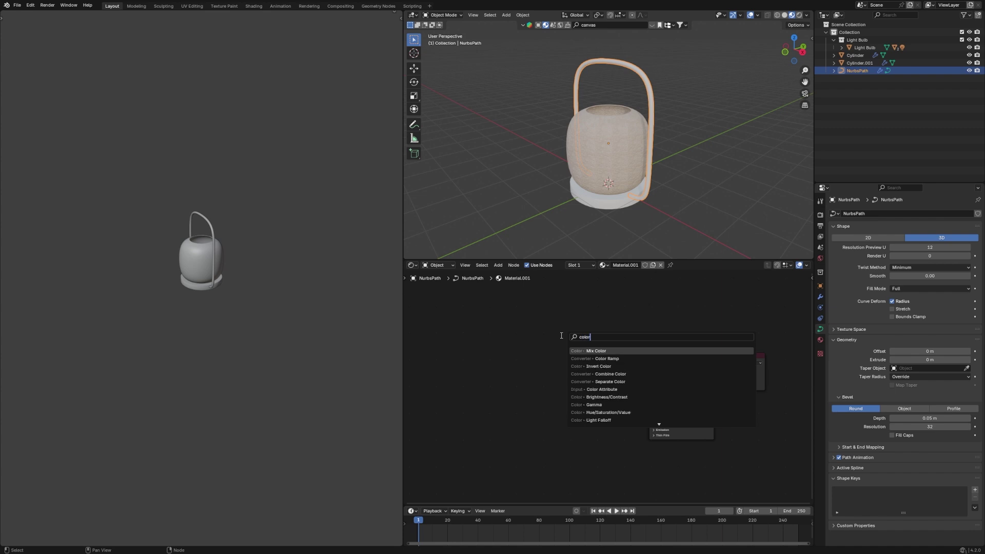
key("Down")
key("Return")
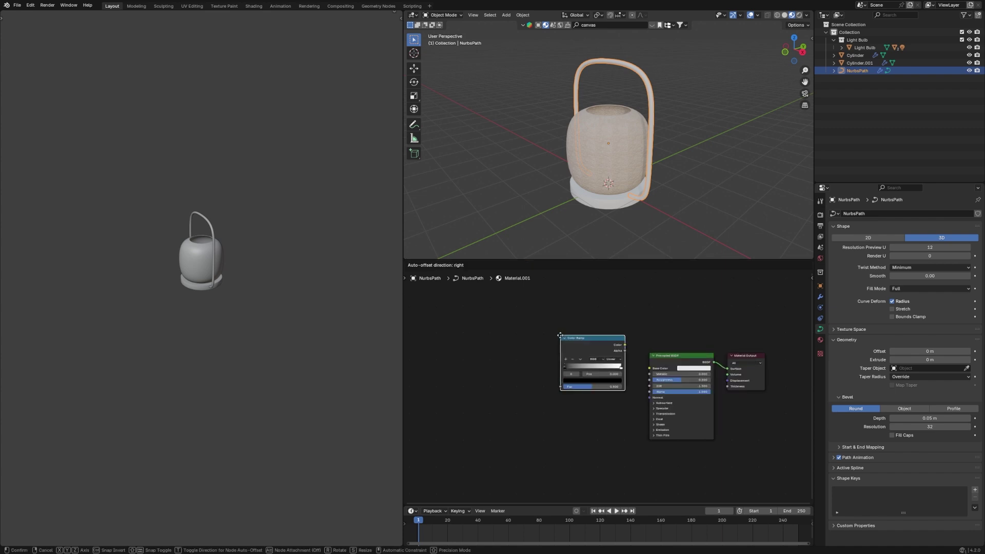
left_click(560, 335)
- Add a Noise Texture node before the Color Ramp and connect its Fac output to the ramp's Fac input
key("shift+a")
type("n")
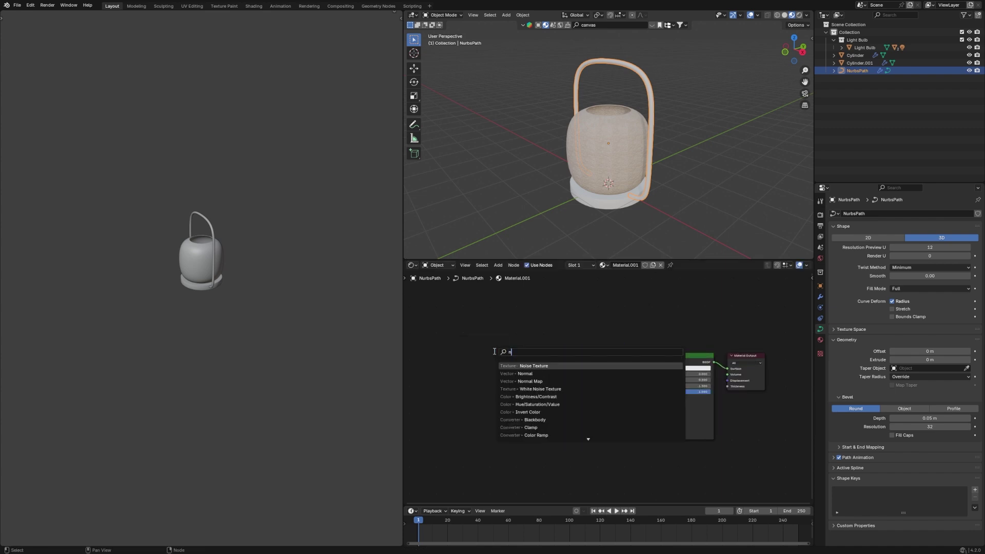
type("oise")
key("Return")
left_click(495, 354)
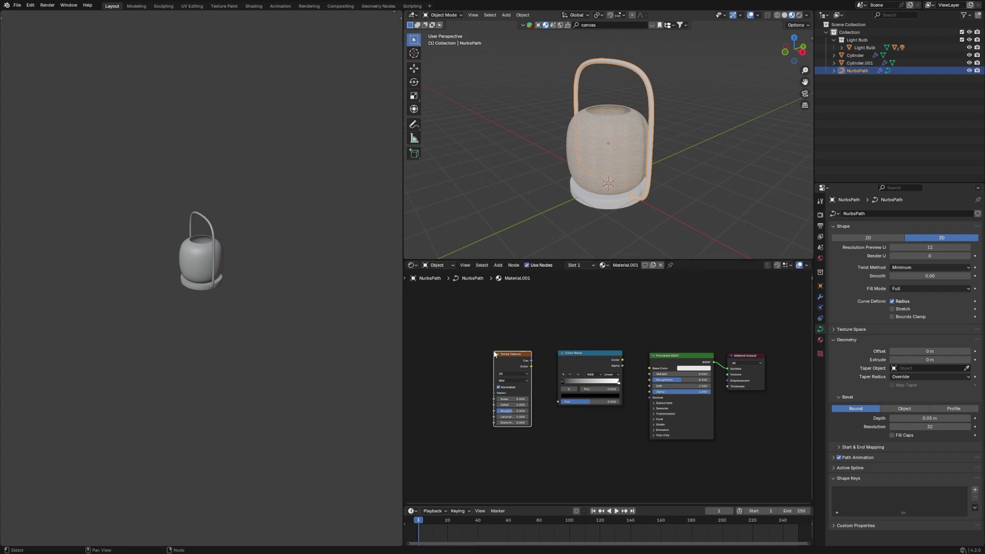
left_click_drag(532, 361, 562, 398)
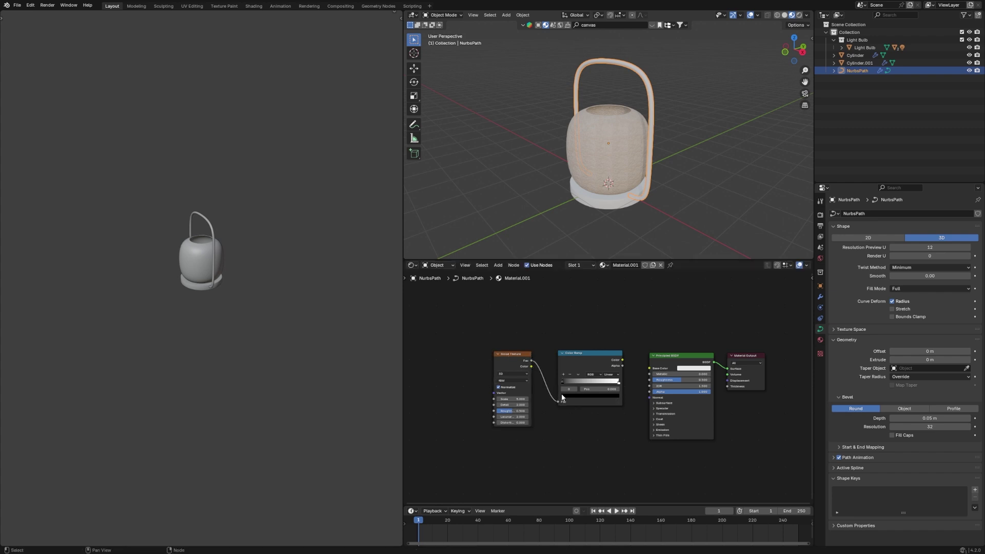
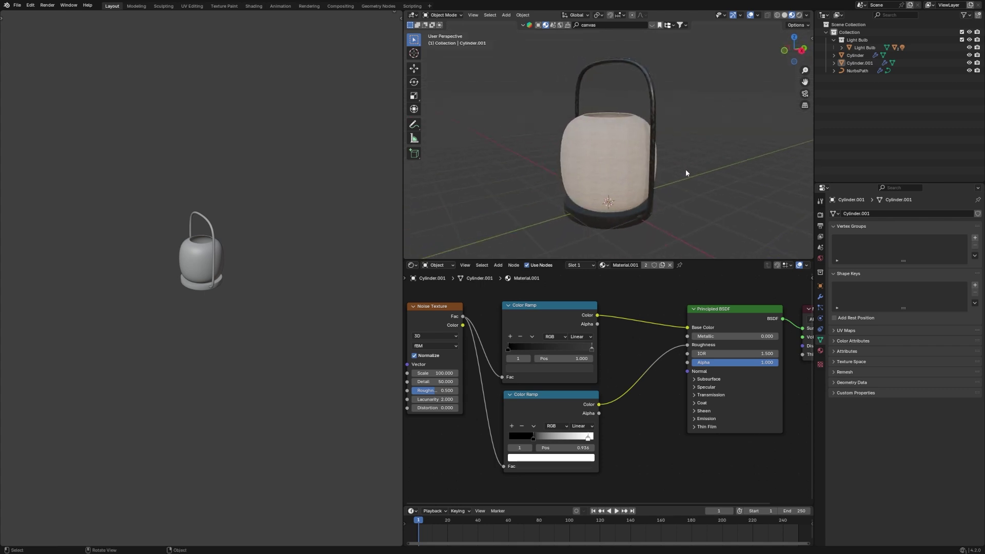
- Reduce the Principled BSDF's Alpha to about 0.909 in the lamp body's fabric material
left_click(638, 148)
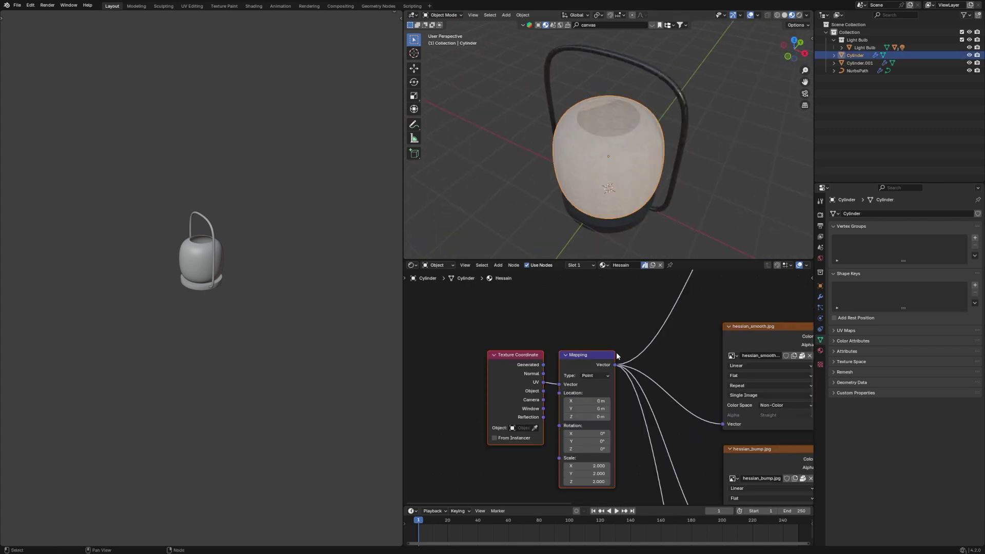
scroll(616, 354, "down", 3)
middle_click_drag(679, 366, 616, 330)
middle_click_drag(747, 338, 520, 357)
scroll(578, 348, "down", 2)
middle_click_drag(578, 347, 556, 368)
scroll(556, 368, "down", 5)
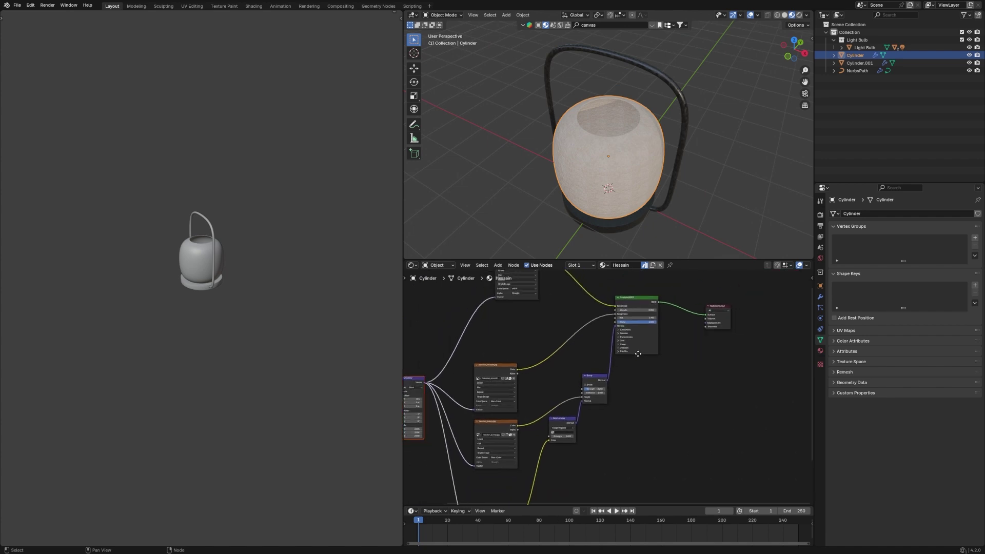
scroll(609, 384, "up", 5)
middle_click_drag(637, 373, 582, 389)
scroll(583, 389, "up", 4)
scroll(620, 340, "up", 1)
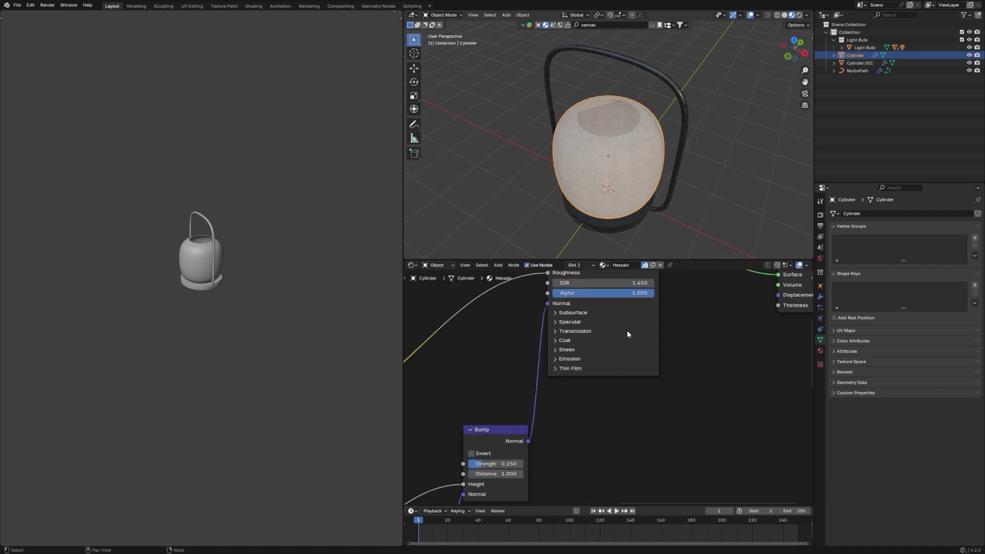
left_click_drag(615, 293, 609, 292)
- Deselect the lamp body and switch the 3D viewport to rendered shading
left_click(713, 191)
middle_click_drag(713, 190, 763, 62)
left_click(799, 15)
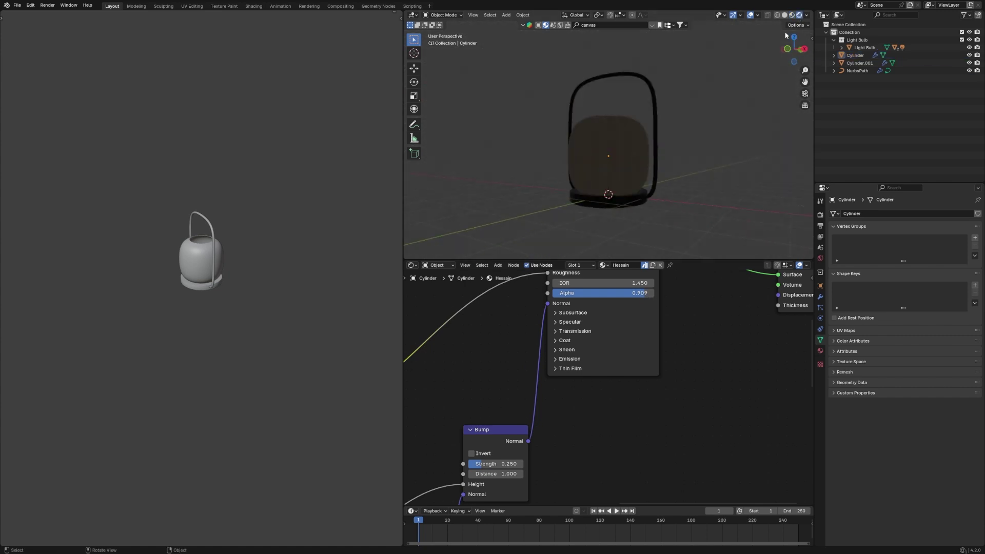
mouse_move(744, 103)
middle_mouse_down()
mouse_move(679, 176)
mouse_move(675, 200)
mouse_move(634, 184)
middle_mouse_up()
- Set the render engine to Cycles with GPU Compute as the device
left_click(820, 215)
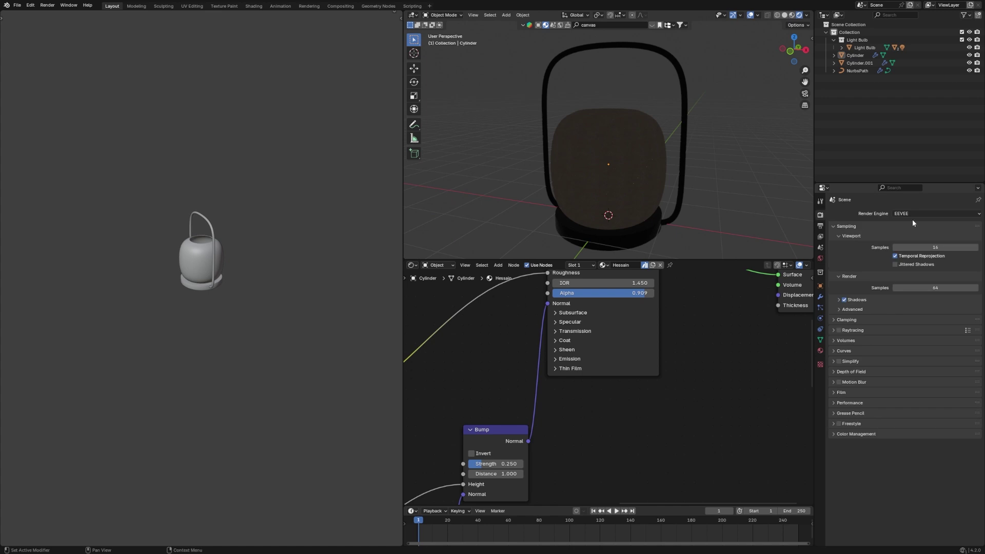
left_click(918, 213)
left_click(933, 240)
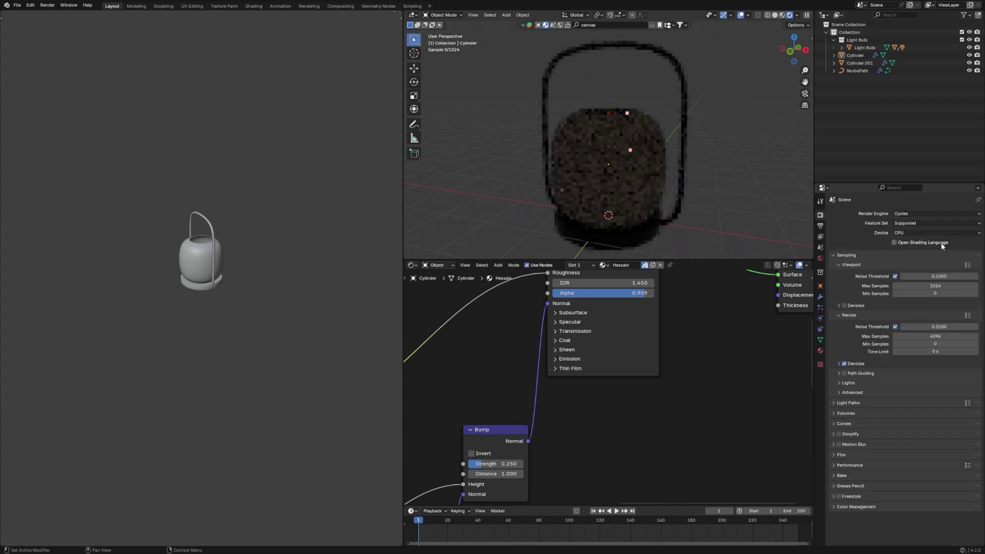
left_click(937, 233)
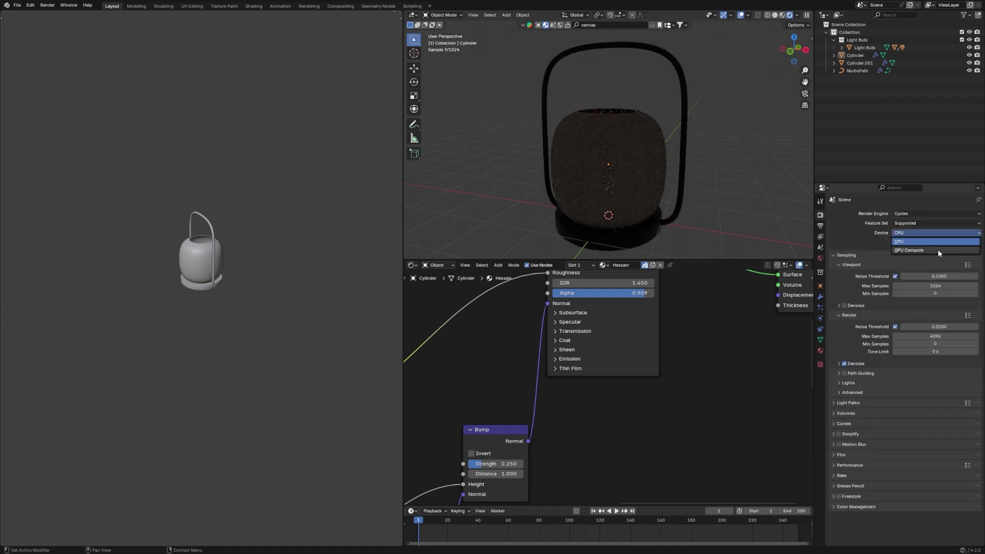
- Connect the fabric diffuse texture's Color output to the Emission Color input of the lamp body's Principled BSDF
middle_click_drag(743, 194, 702, 192)
scroll(626, 168, "down", 1)
left_click(627, 168)
scroll(626, 168, "down", 1)
scroll(532, 314, "down", 3)
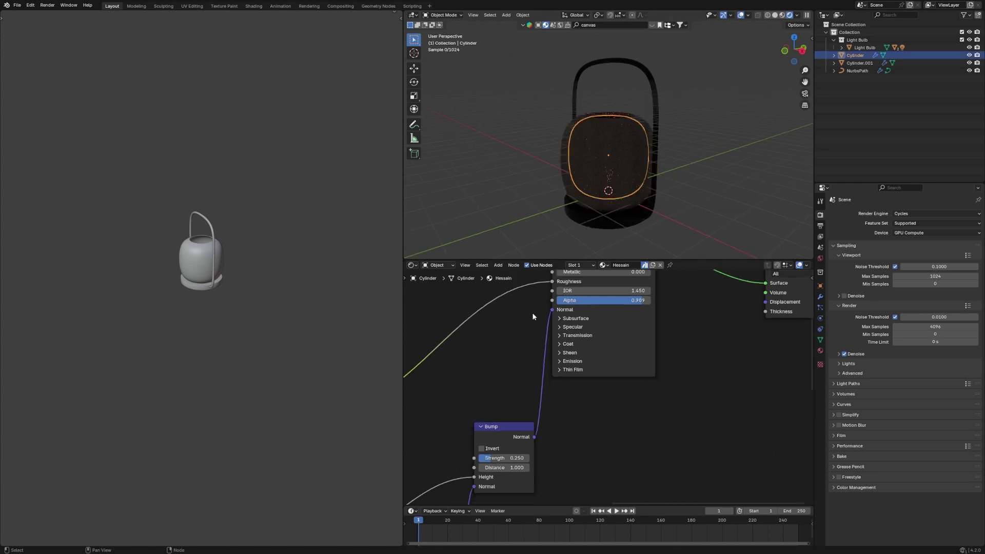
middle_click_drag(522, 385, 594, 374)
scroll(600, 379, "down", 4)
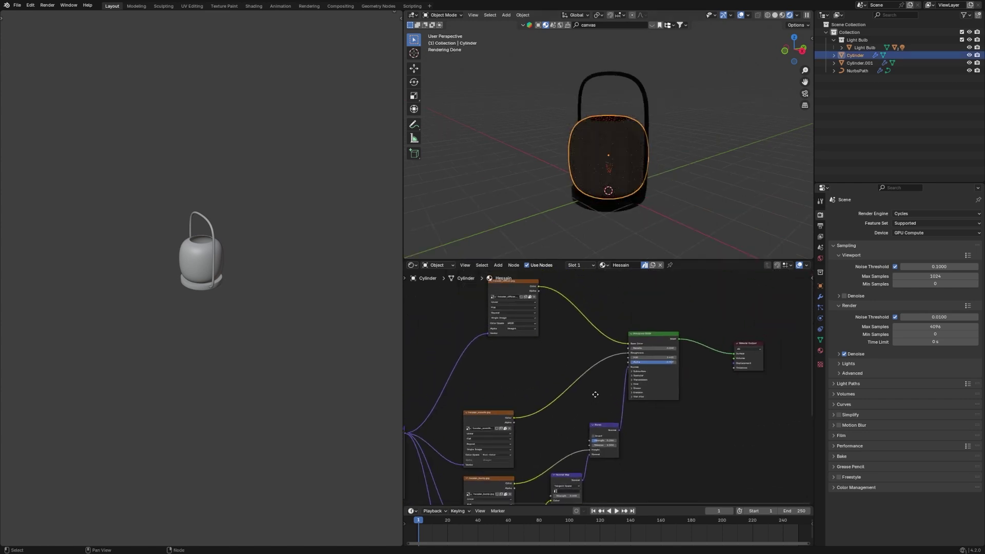
left_click_drag(539, 287, 573, 348)
left_click(568, 358)
scroll(611, 377, "up", 2)
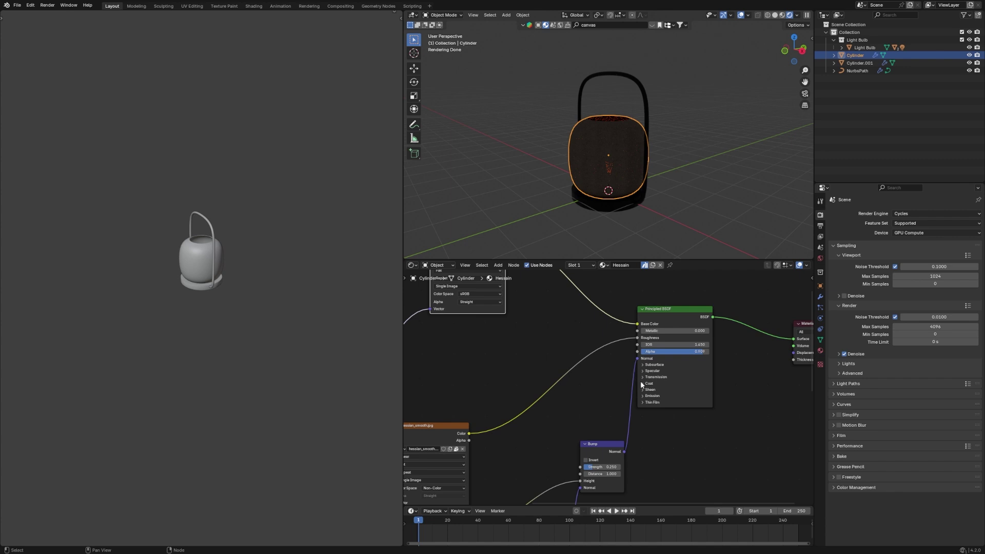
left_click(642, 396)
scroll(609, 384, "down", 2)
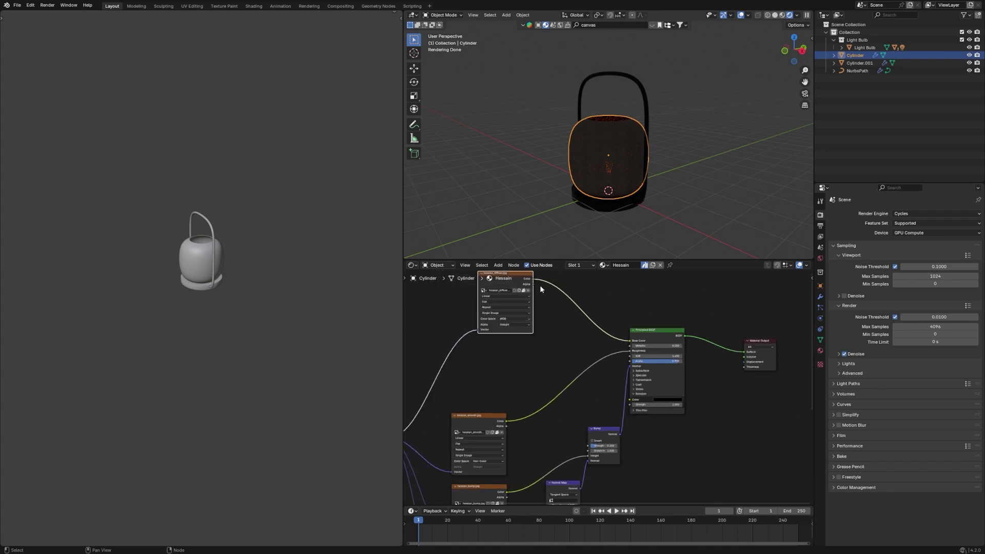
left_click_drag(534, 281, 631, 399)
middle_click_drag(707, 240, 666, 154)
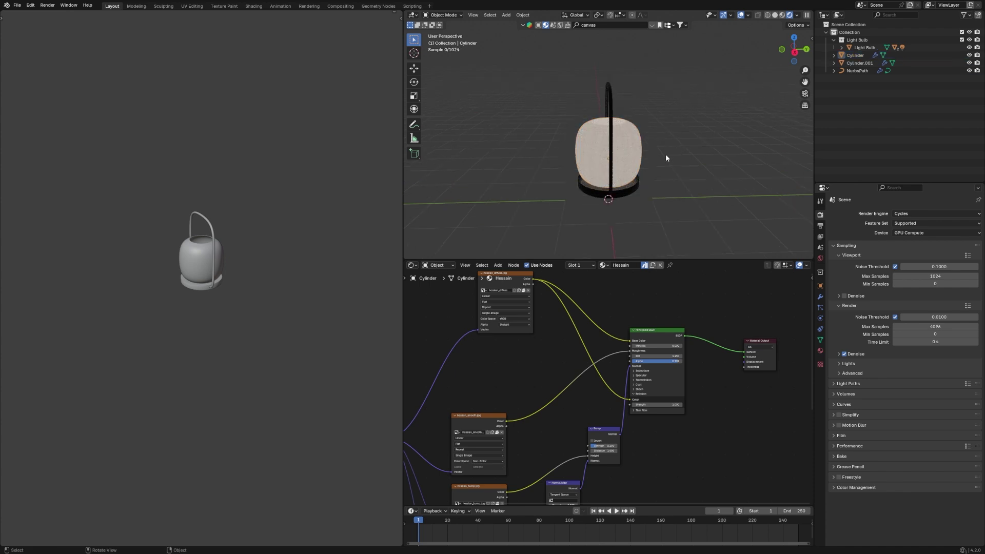
- Lower the Emission Strength of the lamp body's fabric material to 0.300
scroll(666, 154, "up", 5)
middle_click_drag(602, 154, 666, 172)
left_click(676, 175)
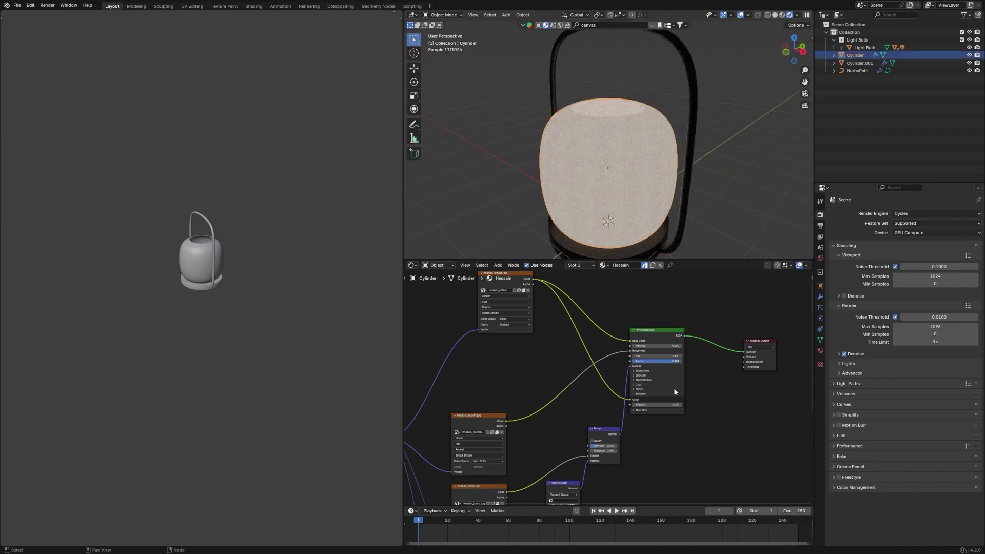
scroll(674, 392, "up", 3)
left_click(640, 410)
left_click(640, 410)
left_click(641, 410)
left_click(641, 410)
left_click(641, 410)
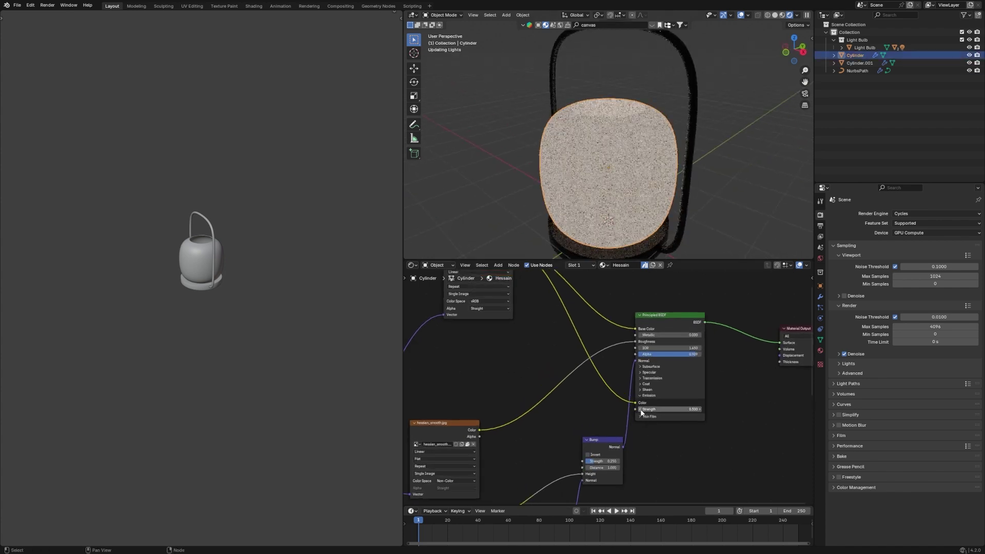
left_click(641, 409)
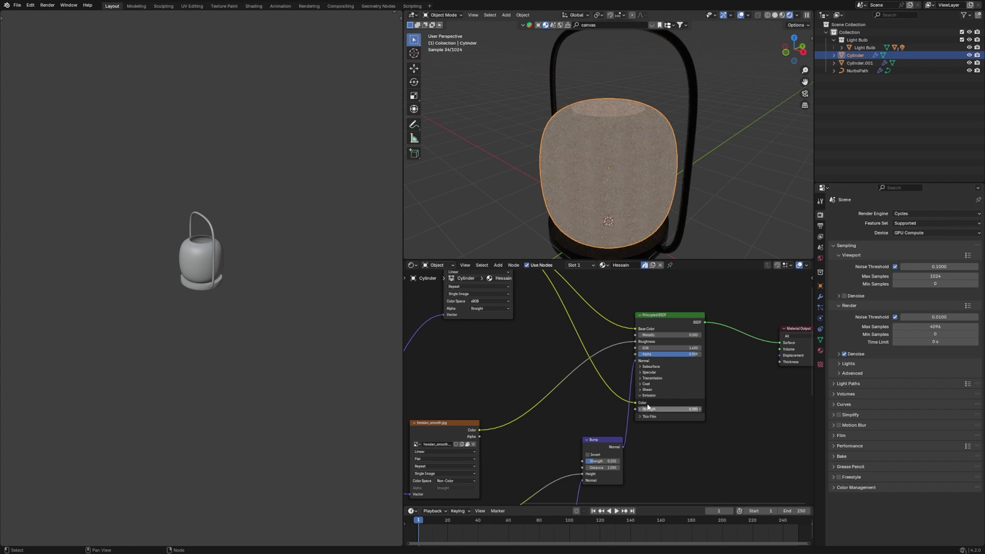
- Examine the light bulb inside the lamp body from above and the lamp as a whole in the rendered view
middle_click_drag(682, 143, 627, 168)
left_click(671, 106)
left_click(624, 140)
left_click(616, 162)
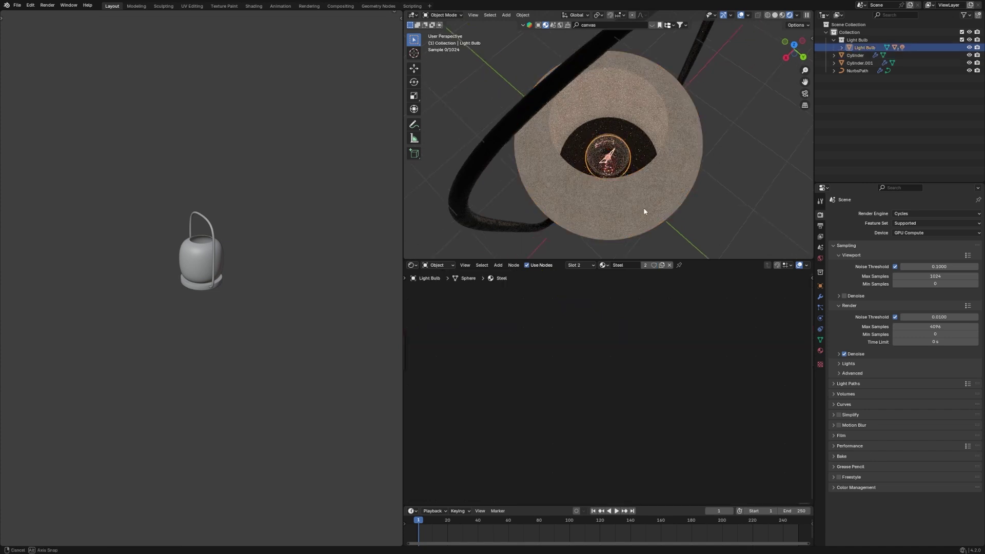
middle_click_drag(643, 208, 703, 154)
left_click(566, 111)
left_click(503, 73)
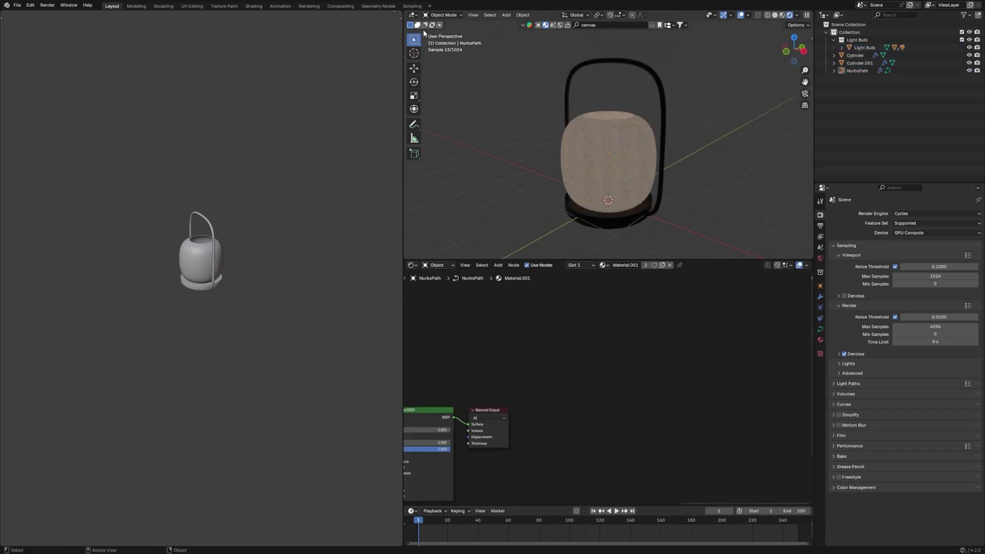
- Add a cube-shaped empty at the world origin while working in the front view
middle_click_drag(597, 154, 677, 111)
scroll(676, 113, "down", 4)
key("shift+a")
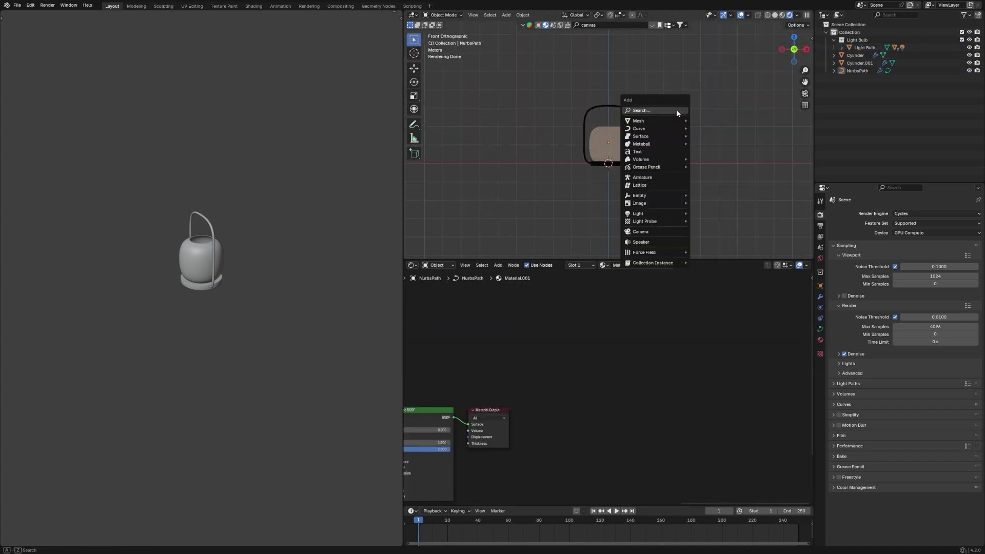
mouse_move(653, 194)
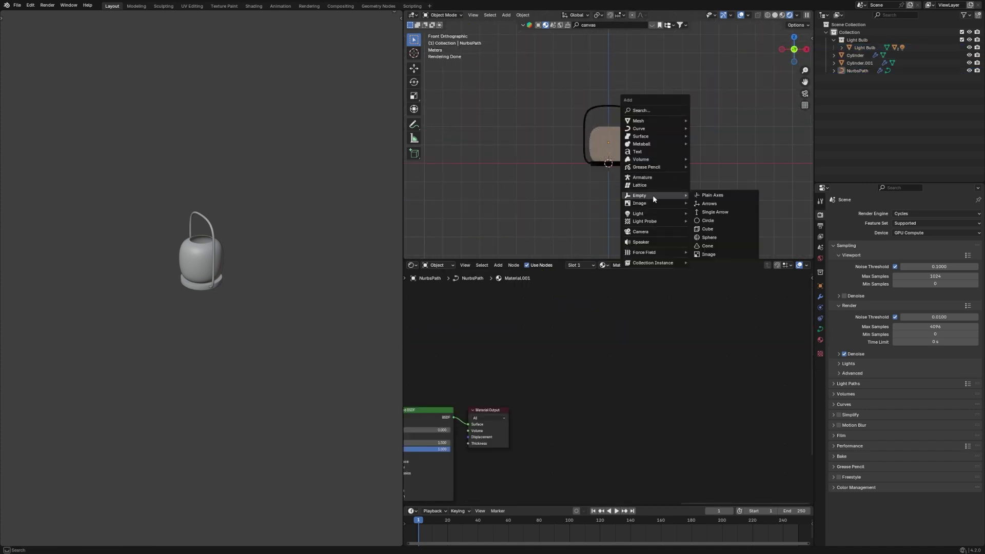
left_click(711, 233)
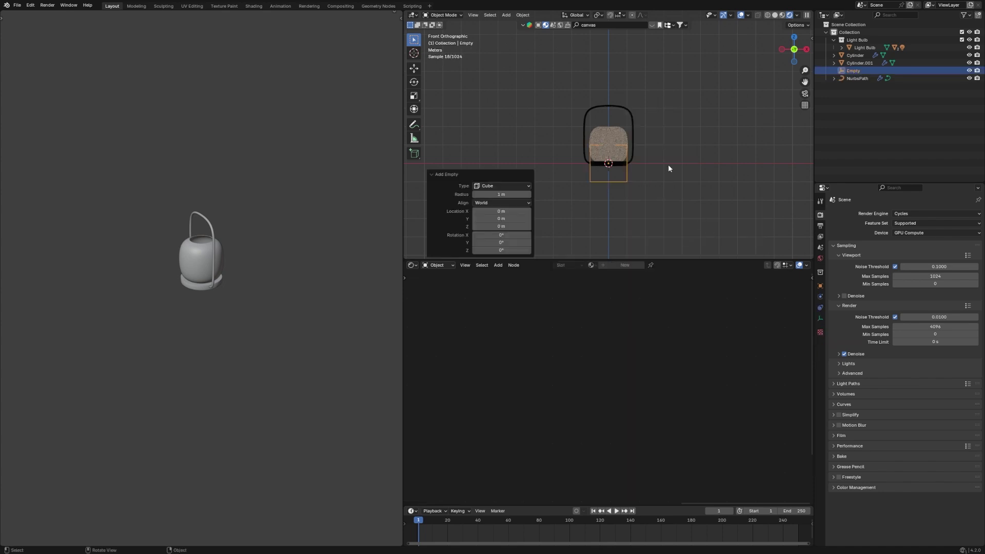
- Raise the cube empty about 1.48 m along Z, enlarge it around the lamp and stretch its height by 1.171
key("g")
key("z")
left_click(667, 137)
key("s")
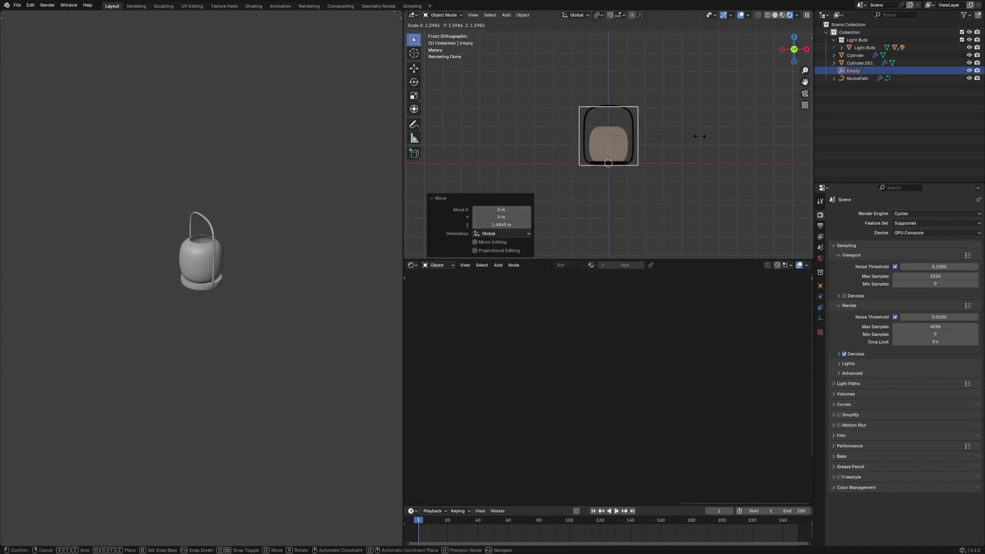
key("z")
left_click(724, 140)
- Shift the cube empty upward along Z and scale it uniformly by 0.934
scroll(725, 137, "up", 2)
key("g")
key("z")
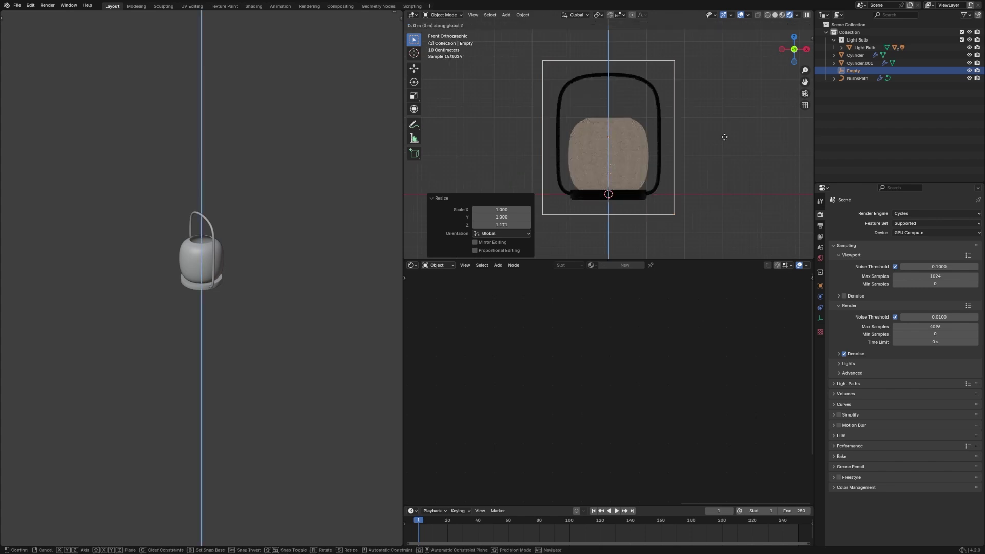
left_click(724, 128)
key("s")
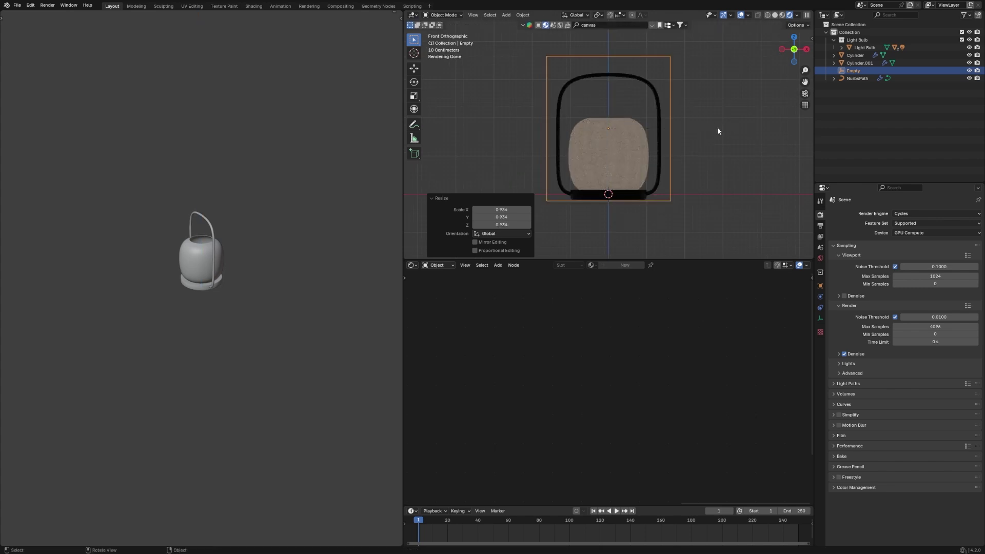
- Lower the cube empty about 0.14 m and reduce its height to fit closely around the lamp
key("z")
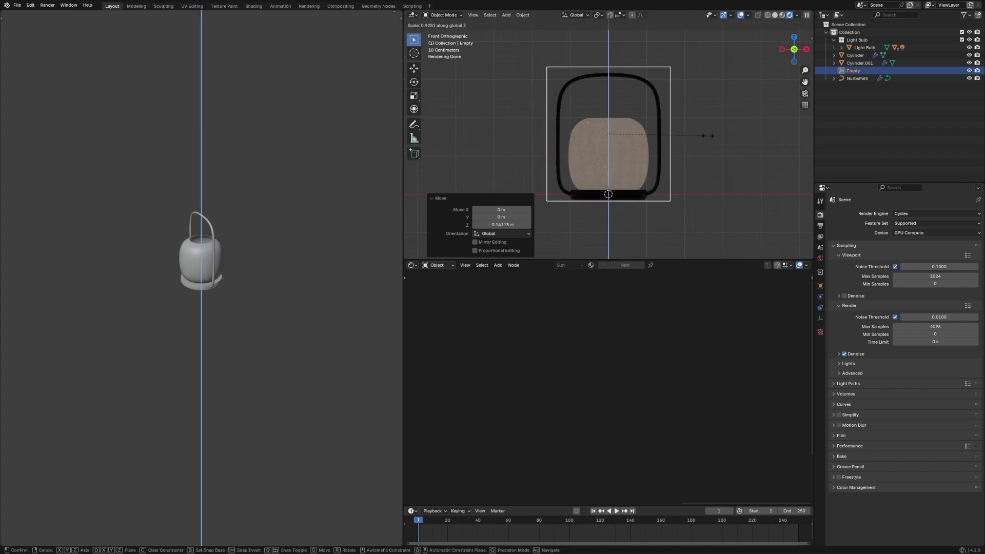
key("z")
key("x")
left_click(698, 142)
- Select all objects and parent them to the cube empty with Object (Keep Transform)
middle_click_drag(697, 137, 721, 218)
key("a")
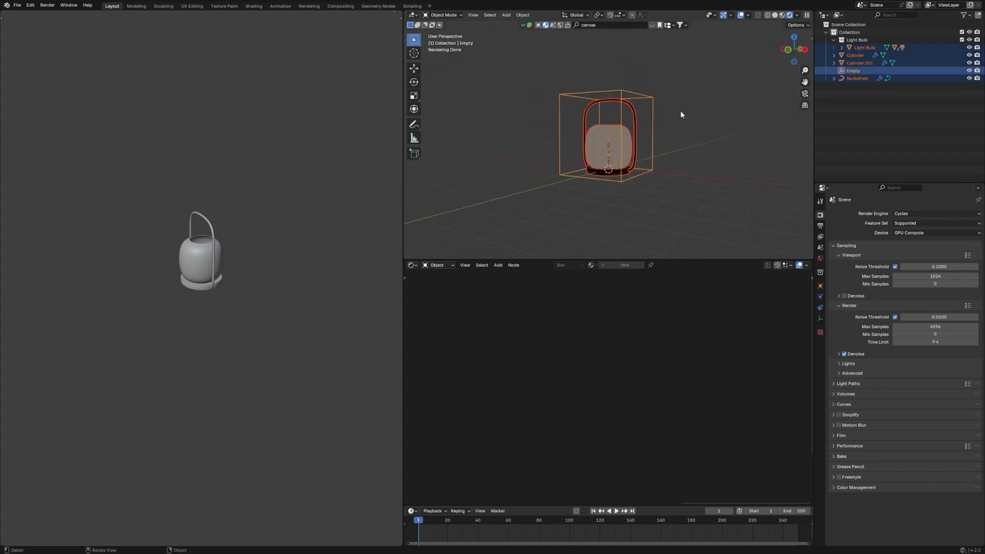
key("ctrl+p")
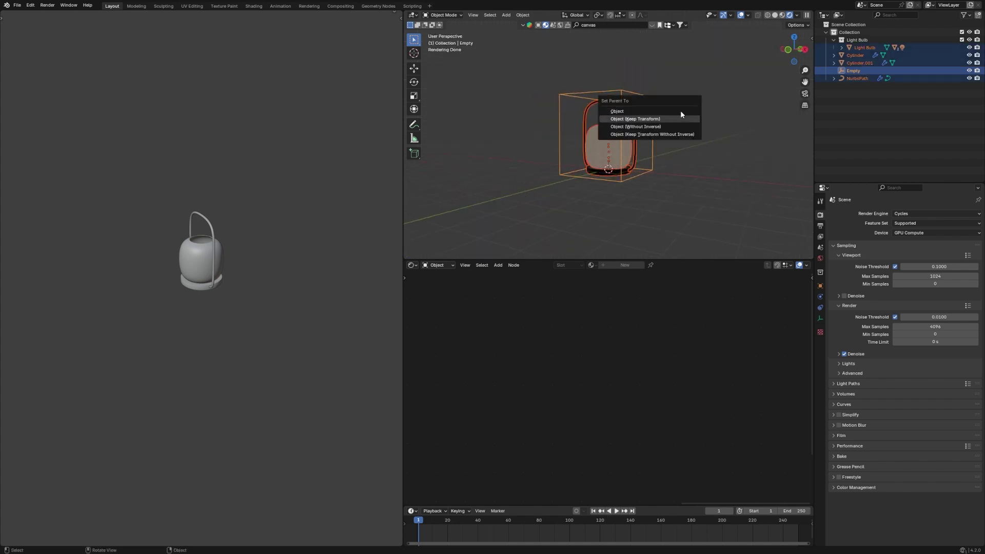
left_click(680, 113)
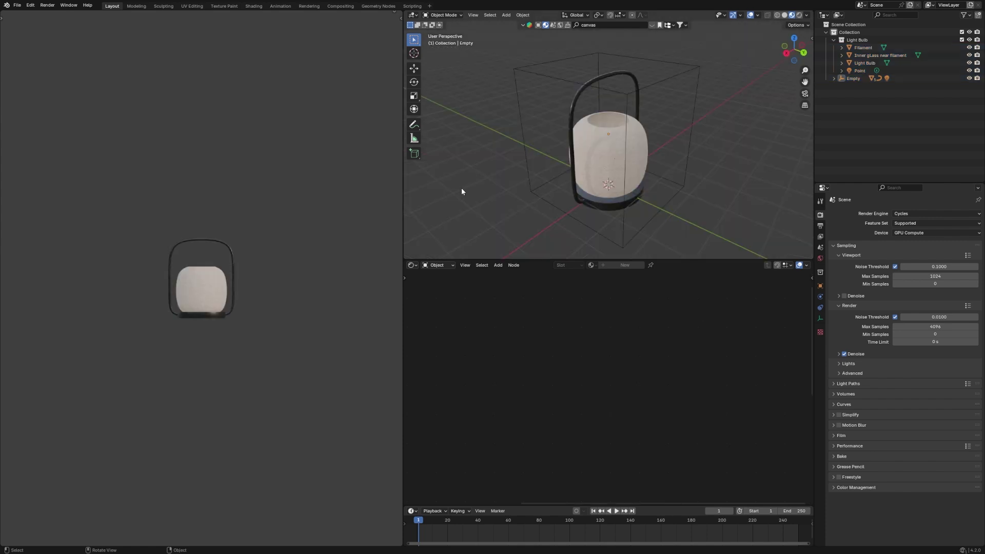